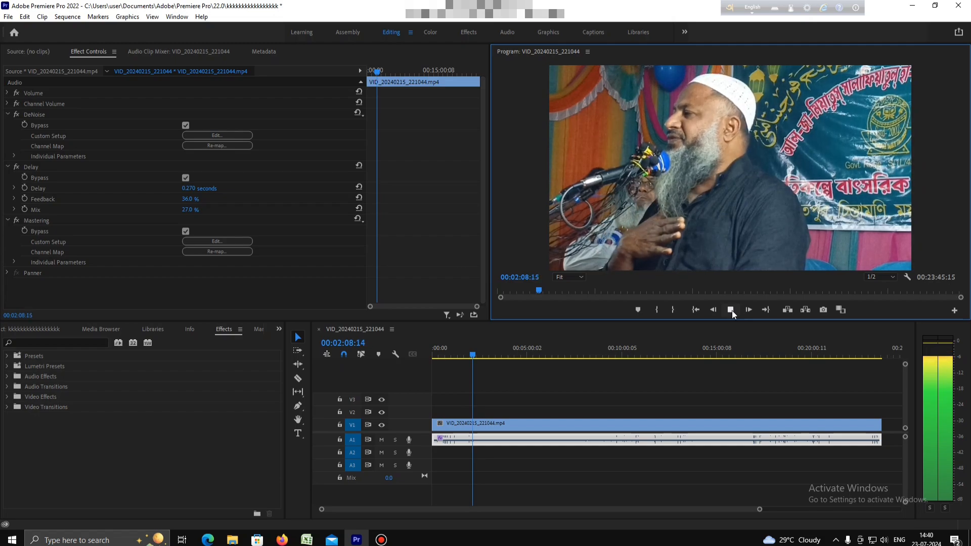
- Turn off Bypass for the DeNoise effect and play the sequence to hear the result
left_click(730, 309)
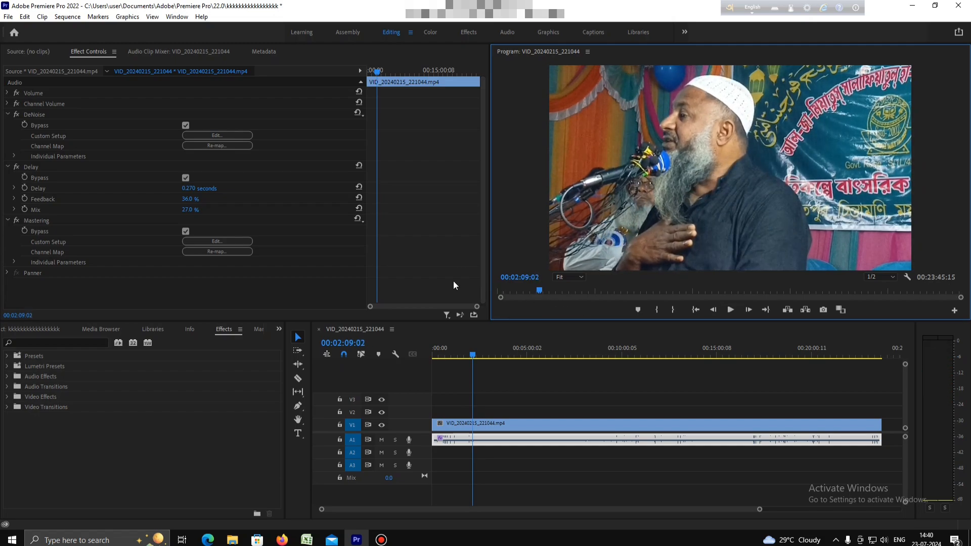
left_click(186, 126)
left_click(728, 310)
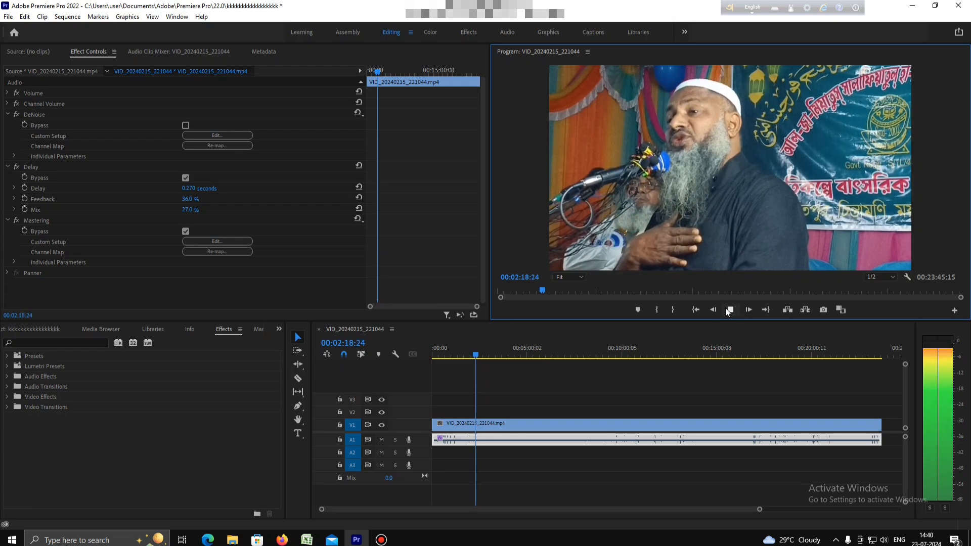
left_click(730, 309)
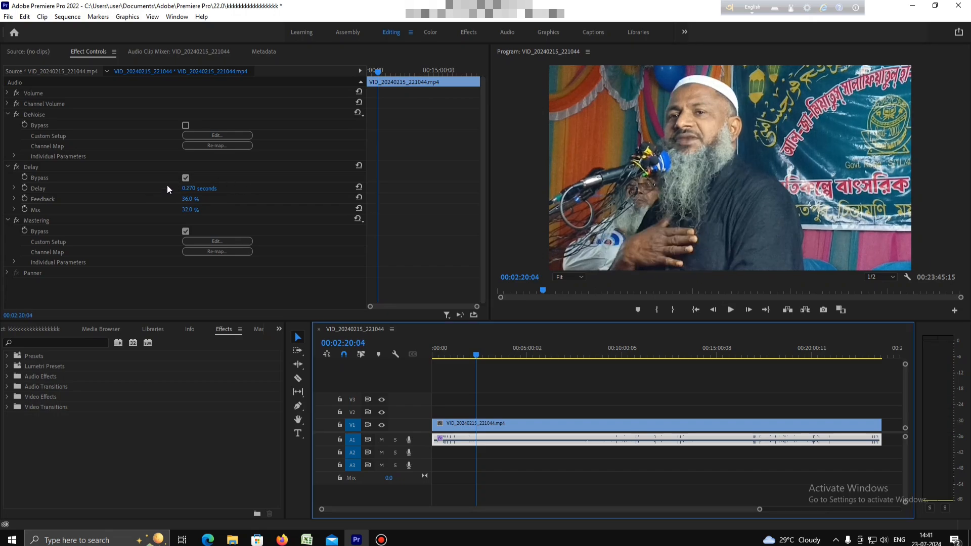
- Turn off Bypass for the Delay effect and play the sequence with DeNoise and Delay active
left_click(187, 178)
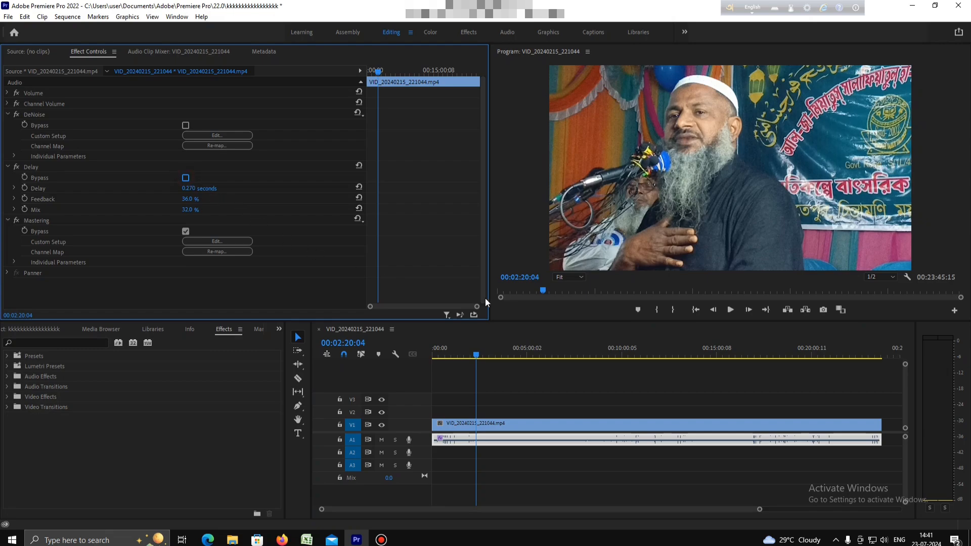
left_click(730, 309)
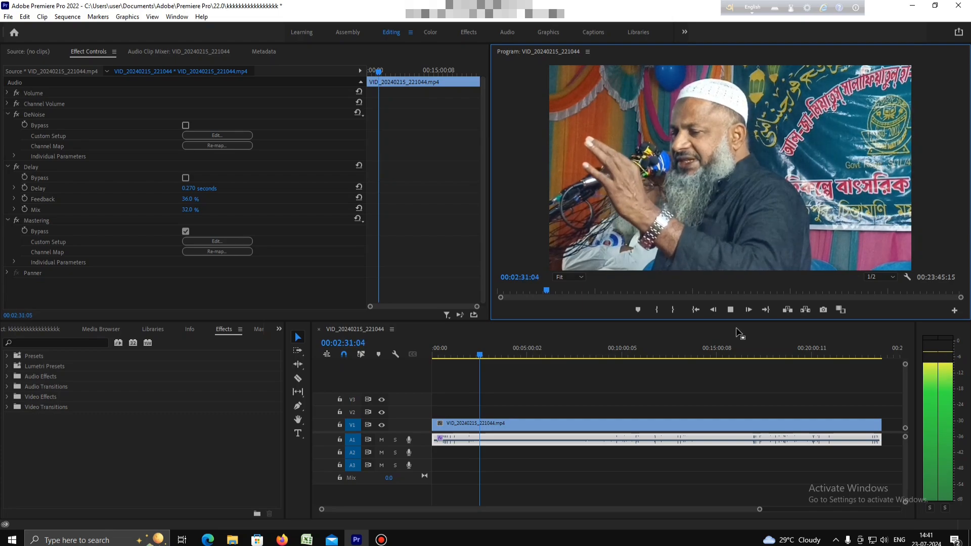
key("space")
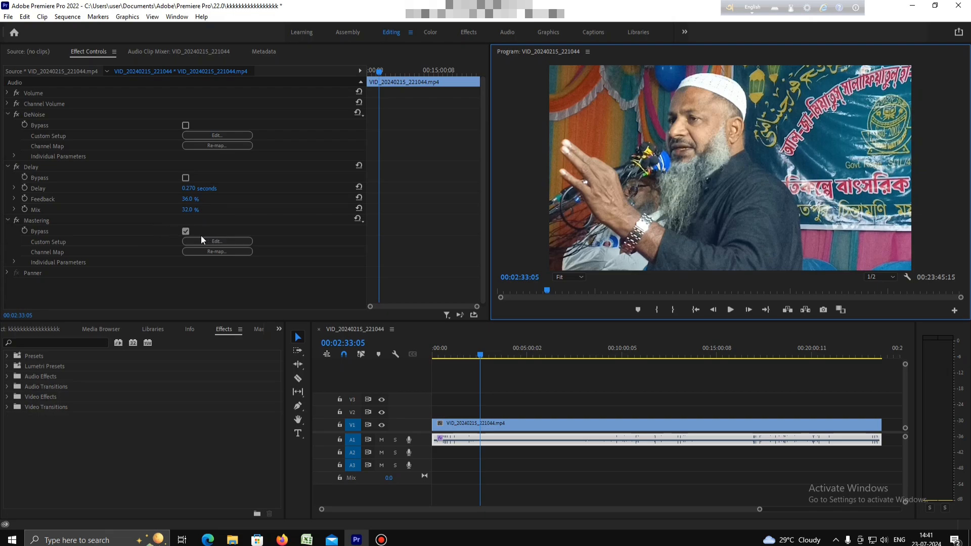
- Turn off Bypass for the Mastering effect and play the sequence with all three audio effects active
left_click(188, 232)
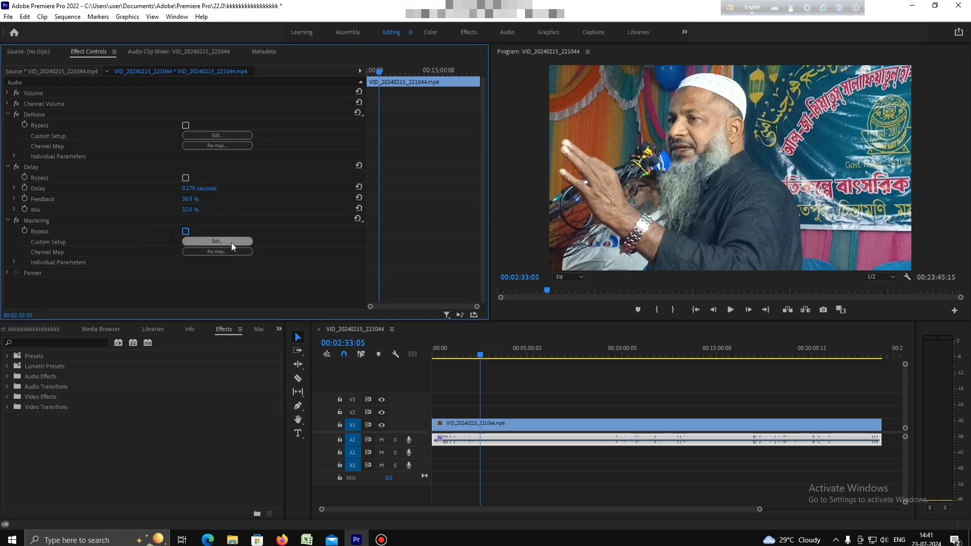
left_click(730, 312)
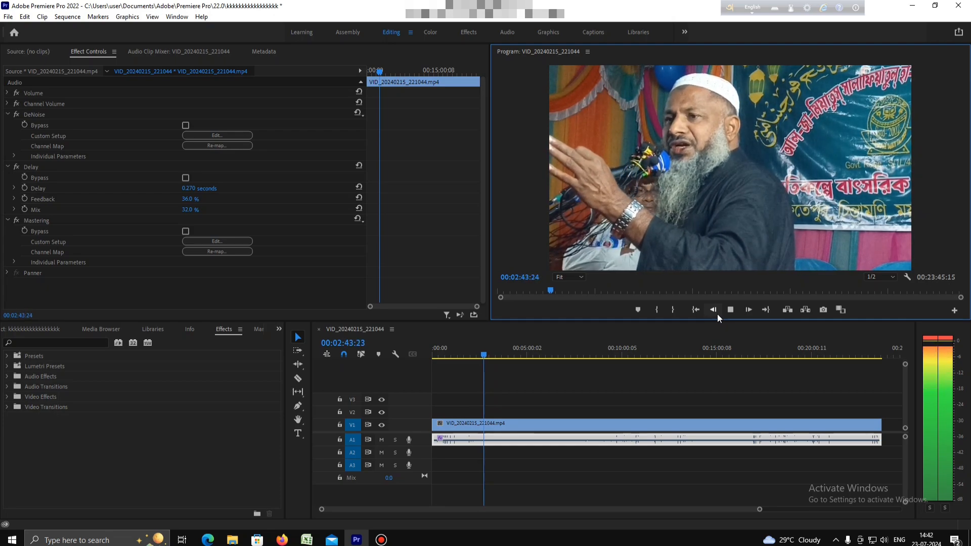
key("space")
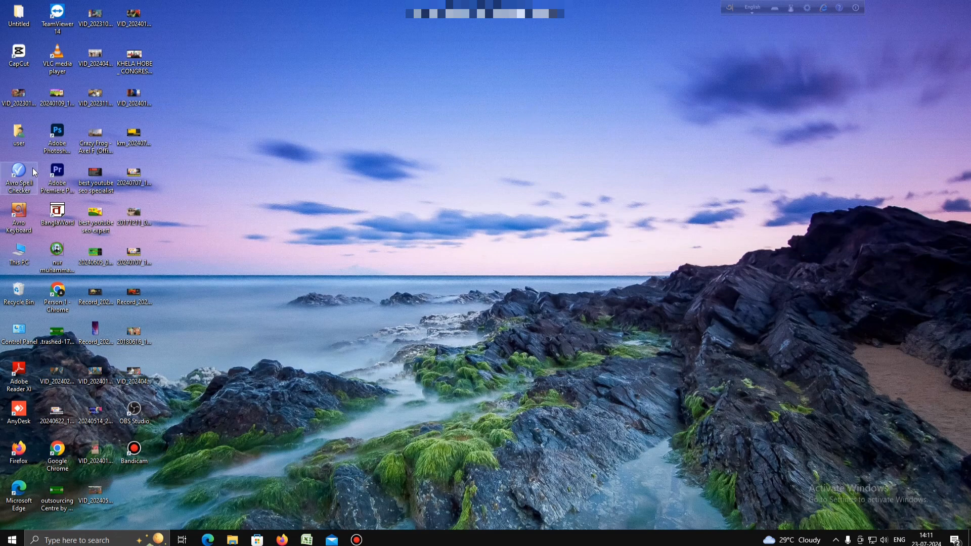
- Launch Adobe Premiere Pro 2022 and start a new project named kkkkkkkkkkkkkkkkk
double_click(58, 174)
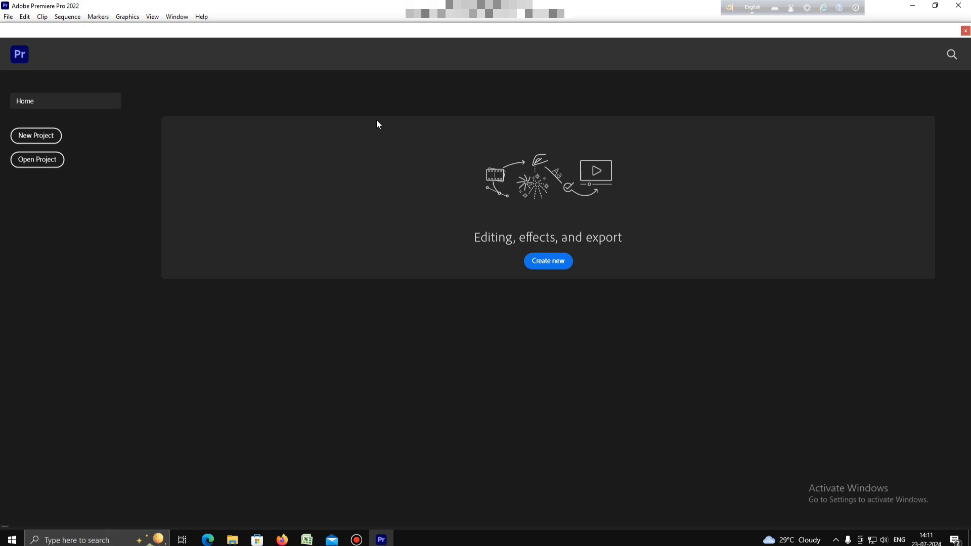
left_click(39, 137)
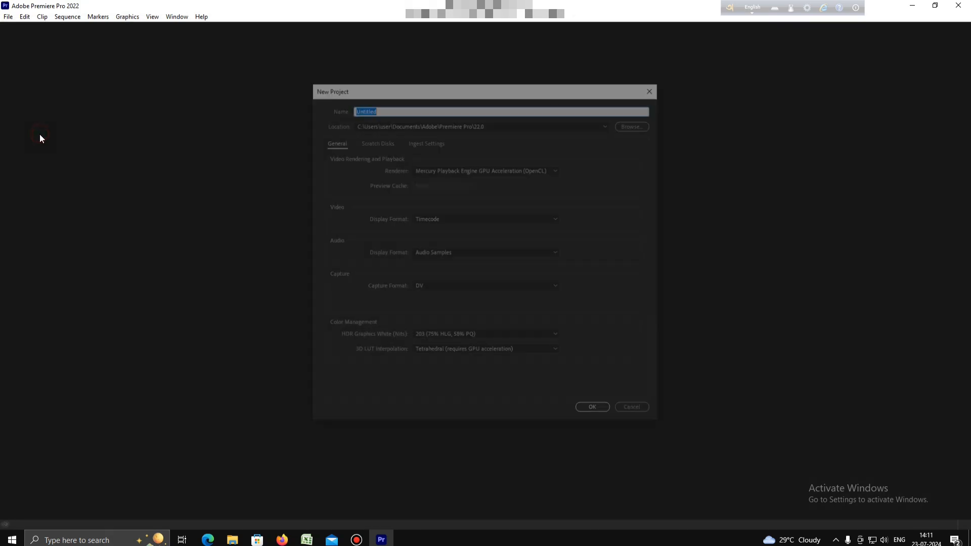
left_click(384, 107)
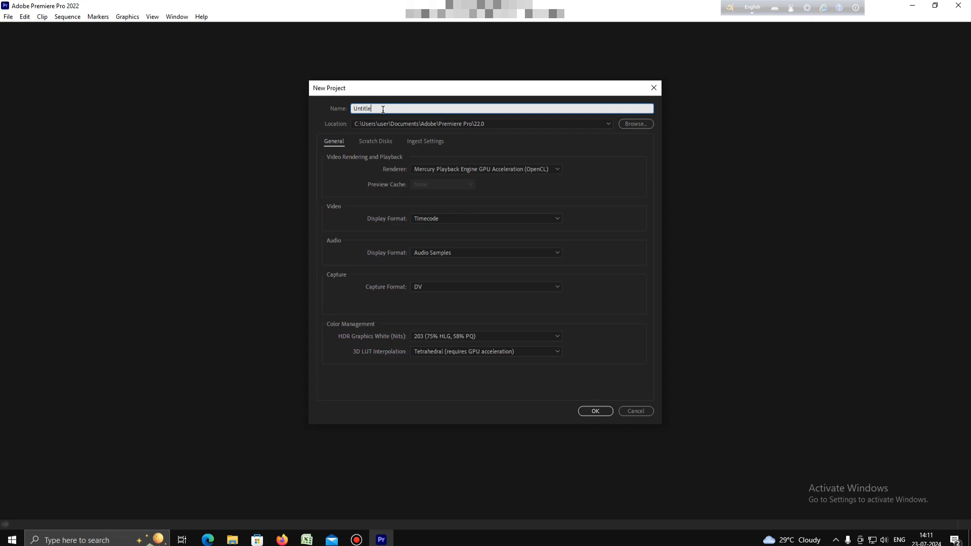
key("BackSpace")
key("BackSpace")
key("BackSpace")
key("BackSpace")
key("BackSpace")
key("BackSpace")
key("BackSpace")
type("kkkkkkkkkkkkkkkkk")
- Set the new project's capture format to HDV and create the project
left_click(423, 288)
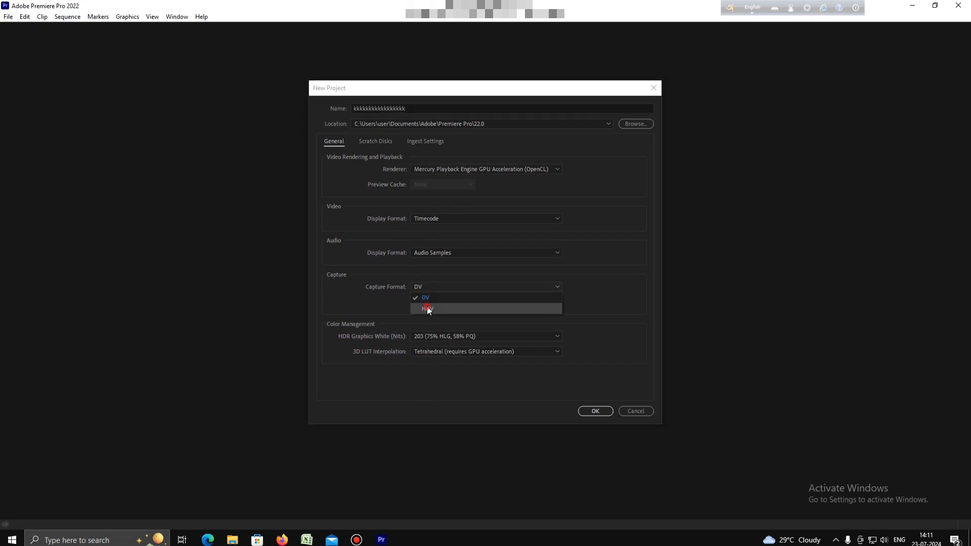
left_click(428, 309)
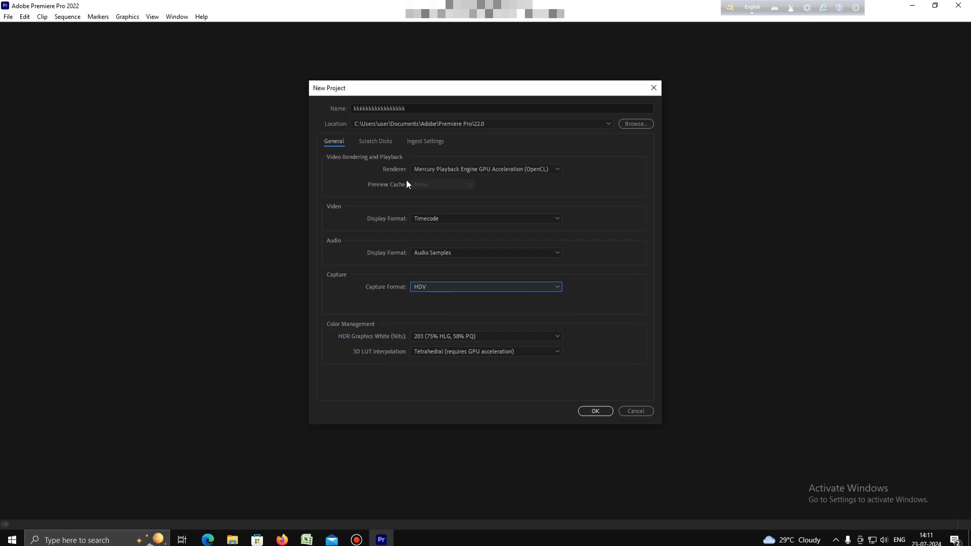
left_click(596, 412)
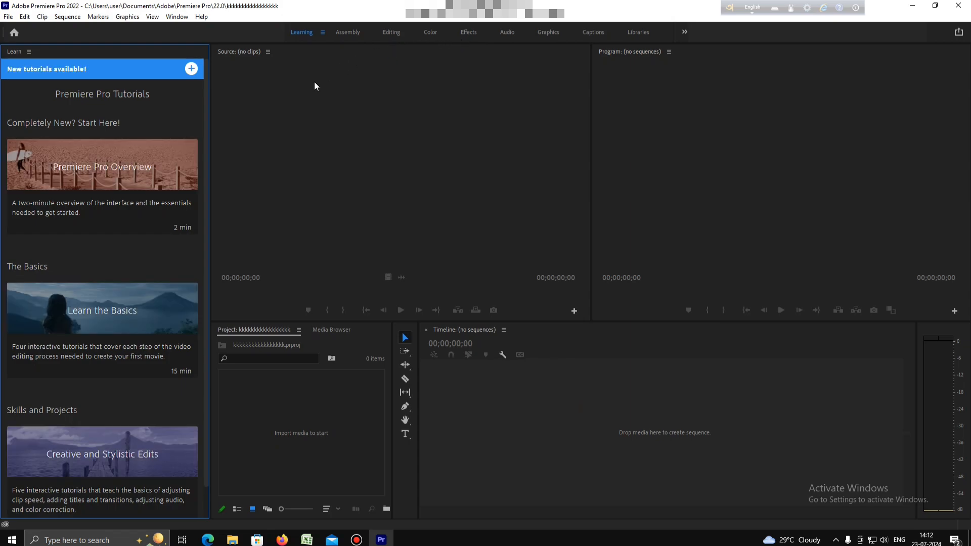
- Switch to the Editing workspace and import the video VID_20240215_221044 from the Desktop folder
left_click(392, 32)
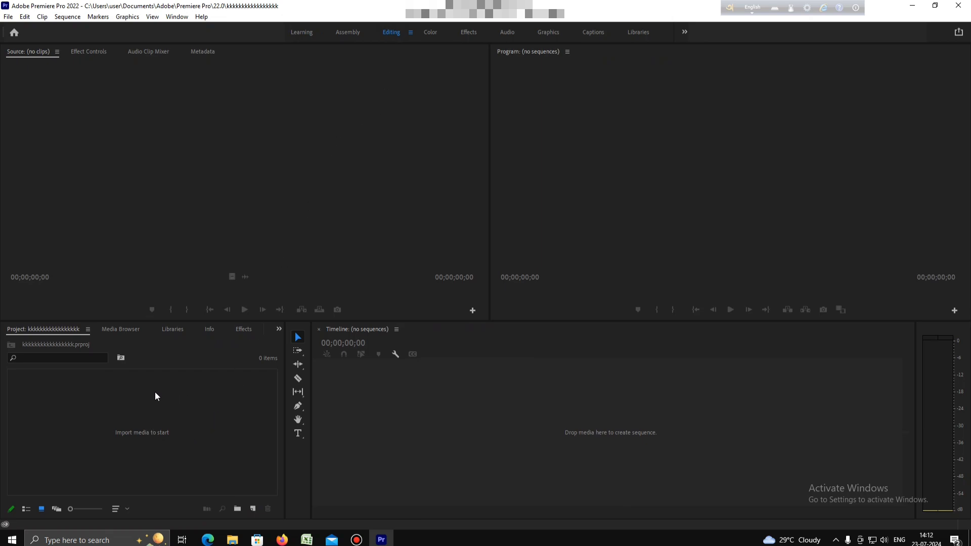
left_click(114, 436)
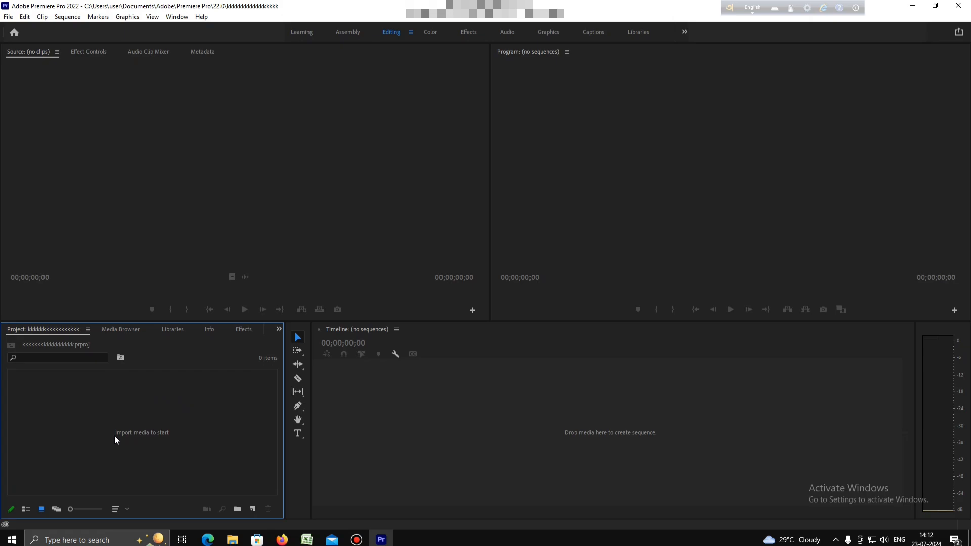
double_click(147, 401)
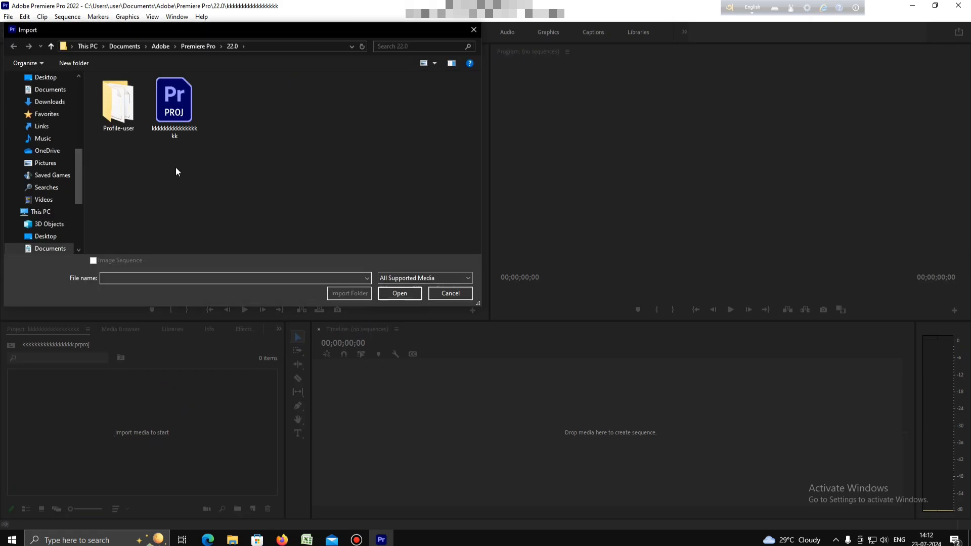
scroll(50, 113, "down", 1)
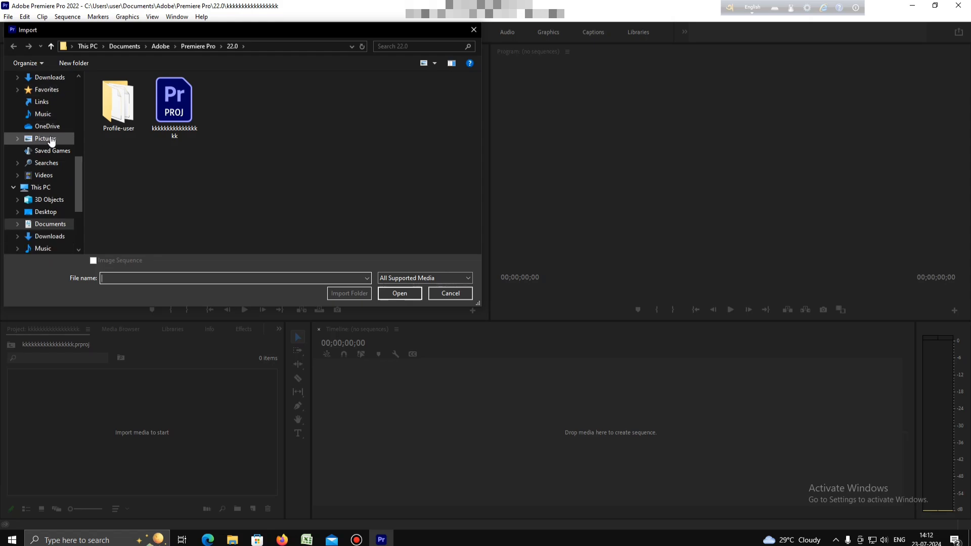
scroll(48, 154, "down", 1)
left_click(49, 188)
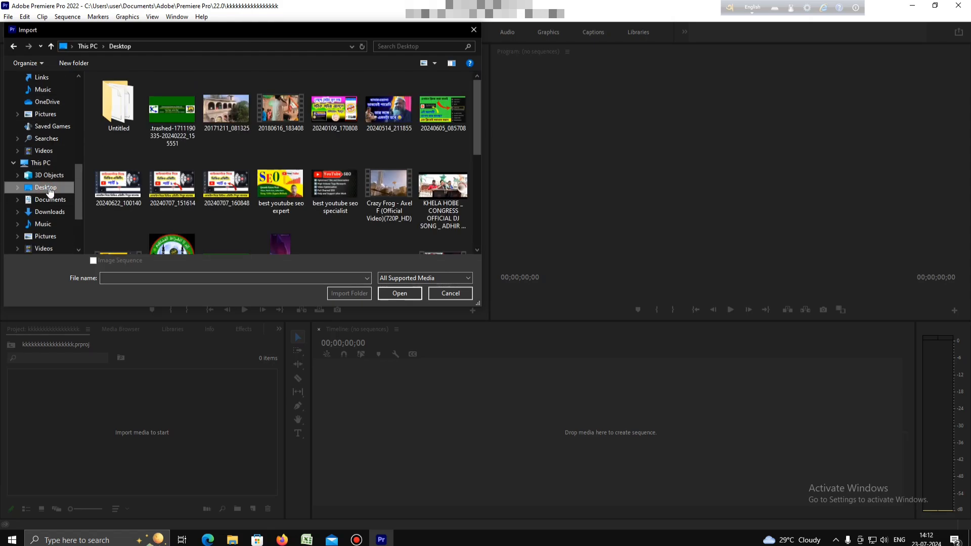
scroll(252, 149, "down", 5)
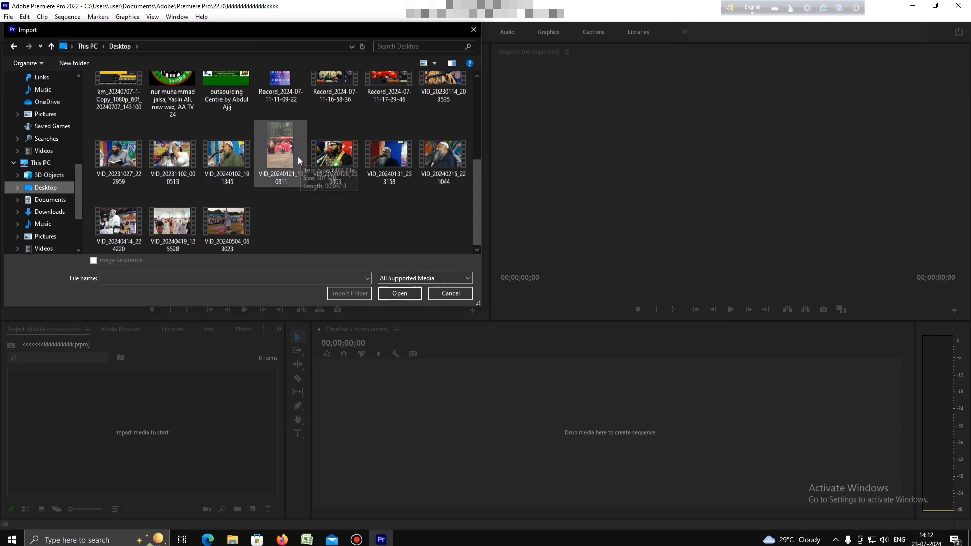
left_click(438, 166)
left_click(399, 294)
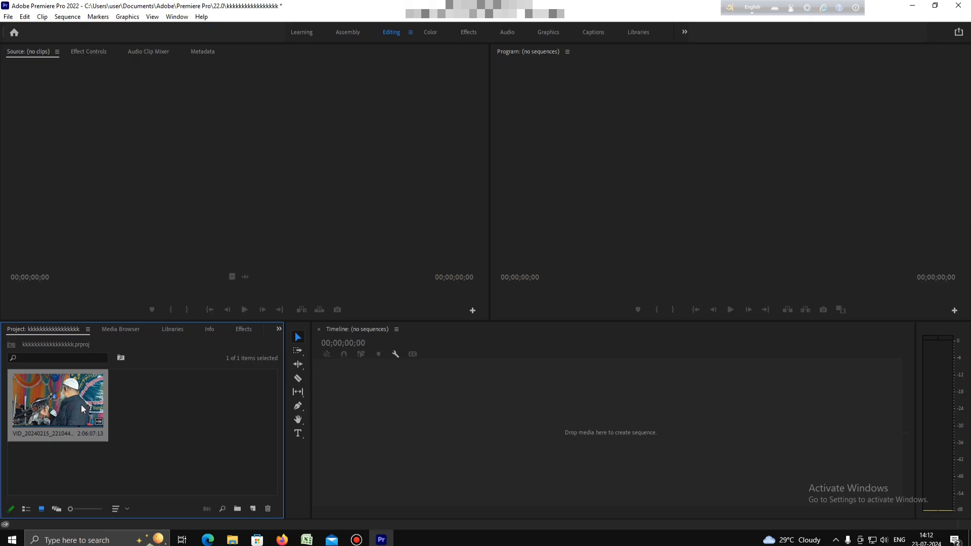
- Create a sequence from the imported clip, and turn off linked selection and inserting sequences as nests
left_click_drag(277, 404, 328, 402)
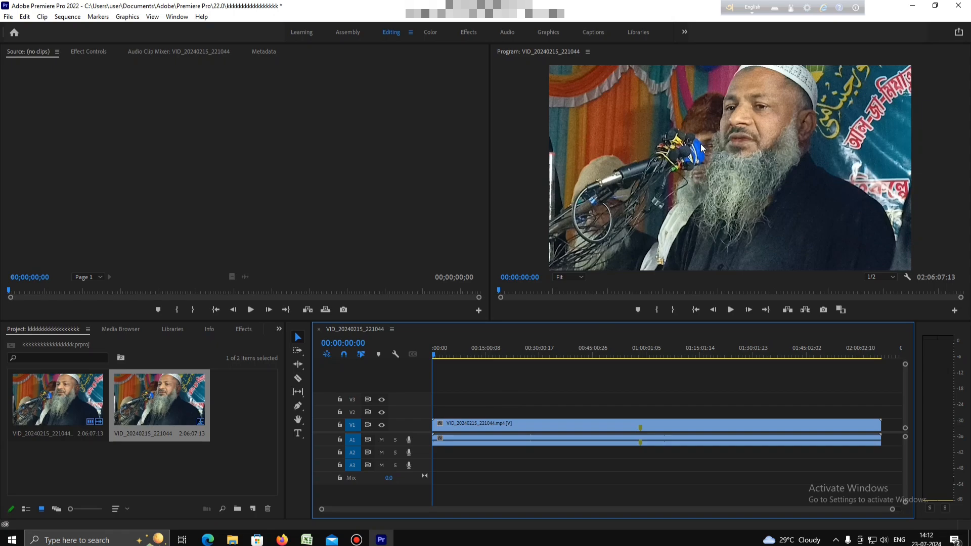
left_click(518, 421)
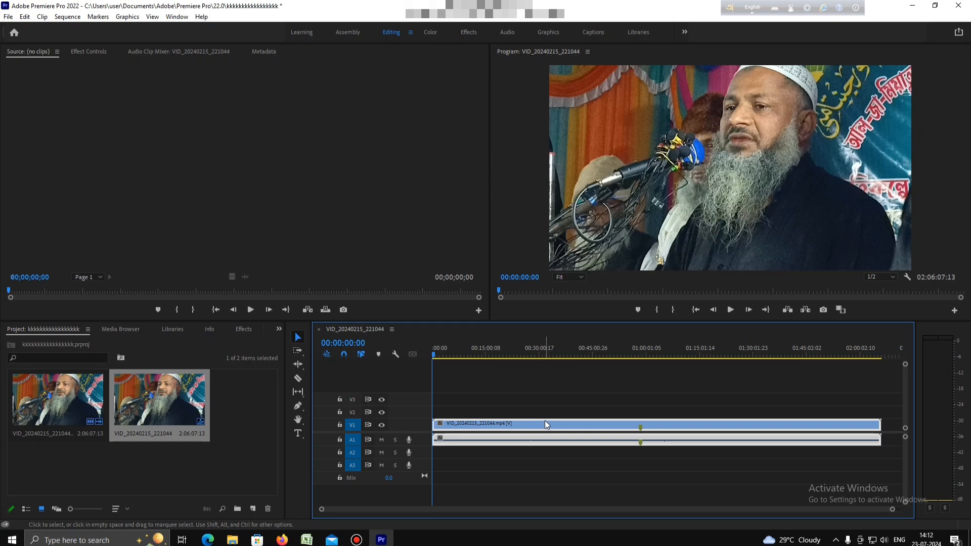
left_click(572, 398)
left_click(578, 434)
left_click(327, 354)
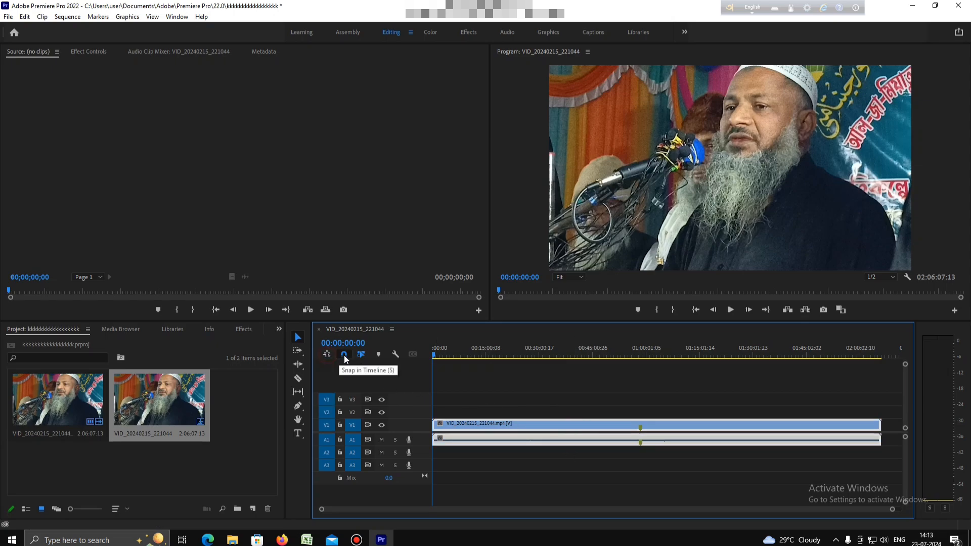
- Select the clip's video and audio parts separately, finishing with only the audio on track A1 selected
left_click(511, 397)
left_click(512, 422)
left_click(514, 436)
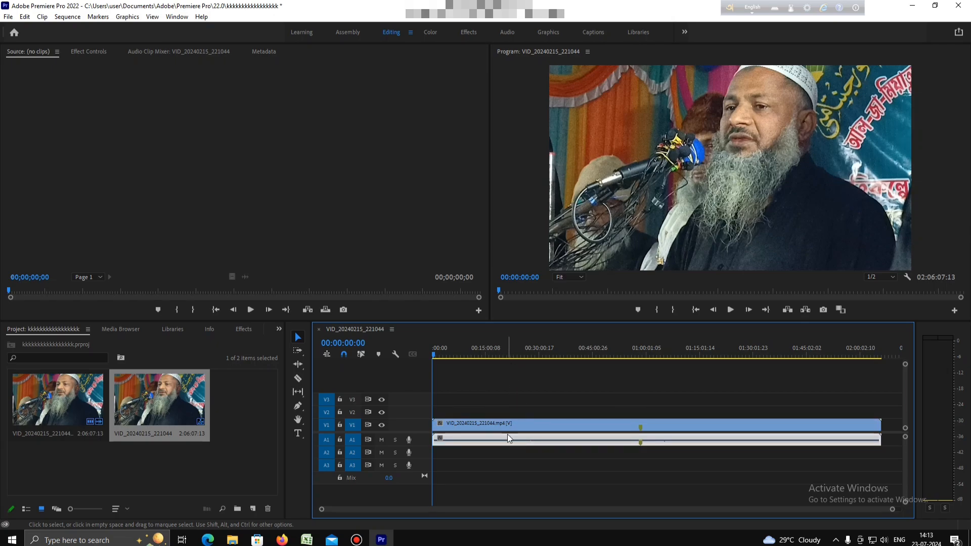
left_click(508, 425)
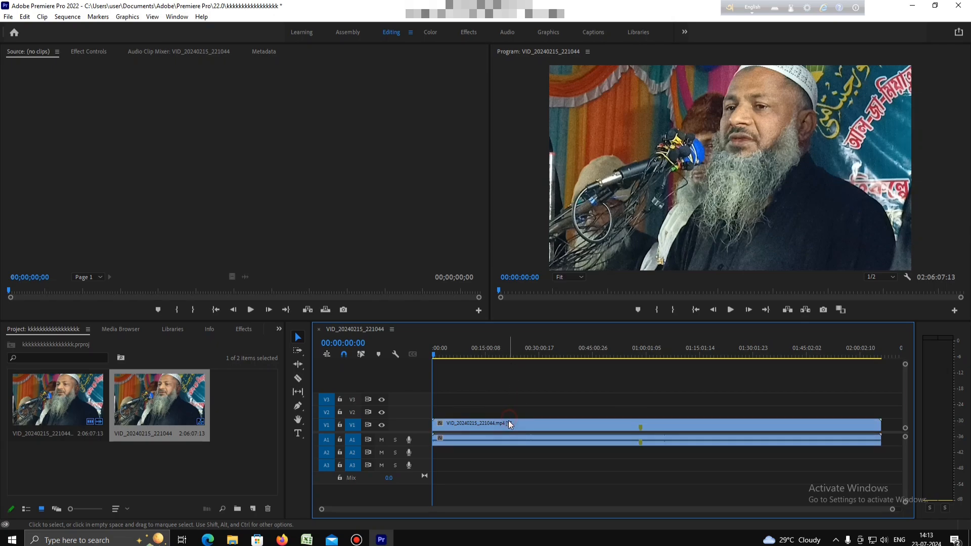
left_click(507, 388)
left_click(475, 440)
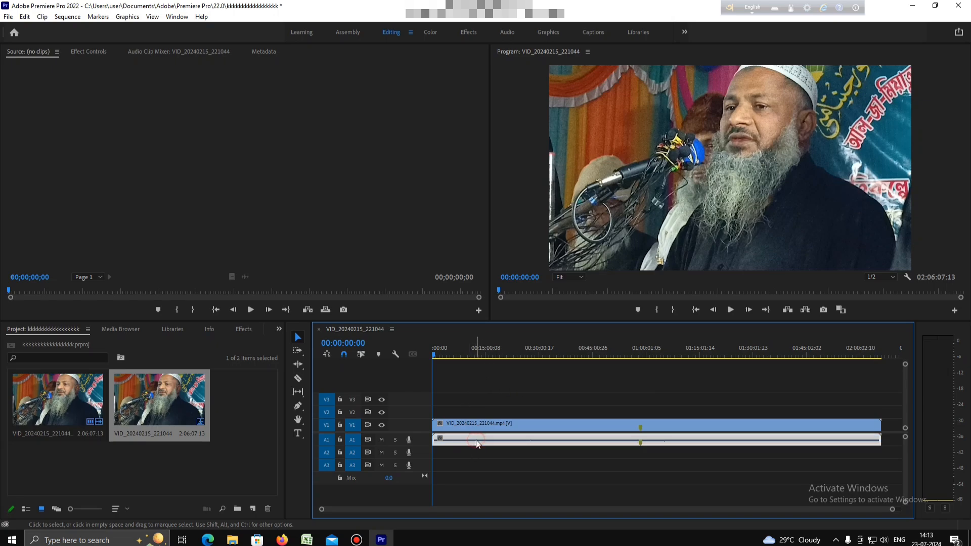
- Apply the DeNoise effect from Noise Reduction/Restoration to the audio on track A1 and turn on its Bypass
left_click(244, 329)
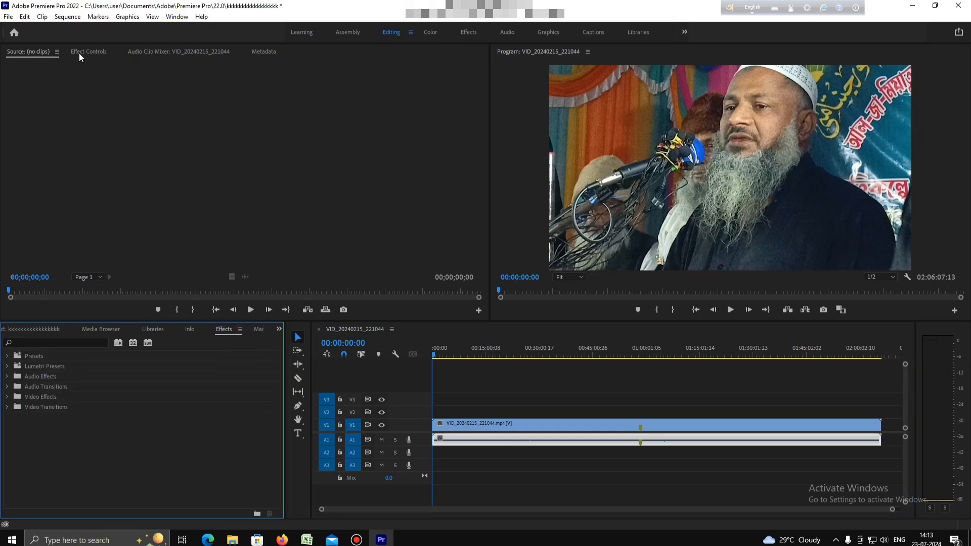
left_click(95, 53)
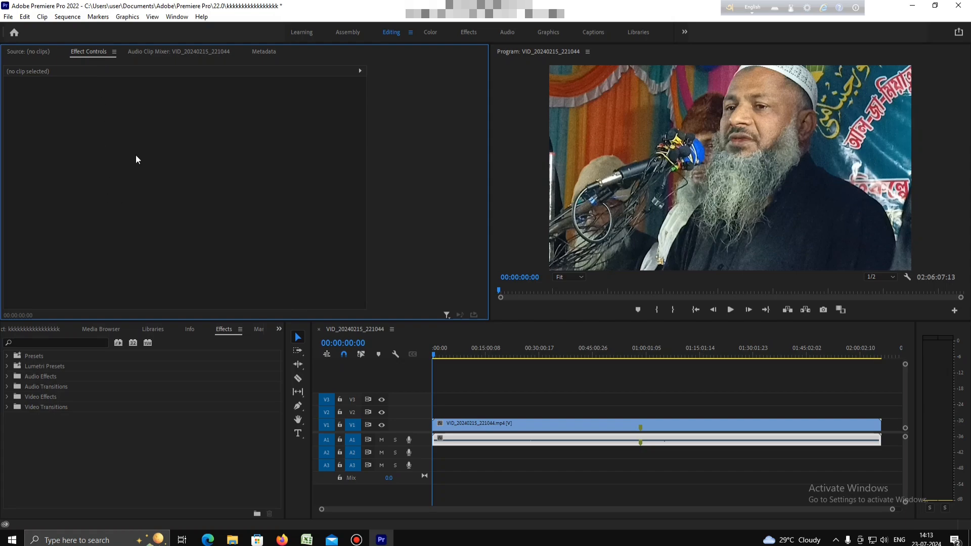
left_click(7, 377)
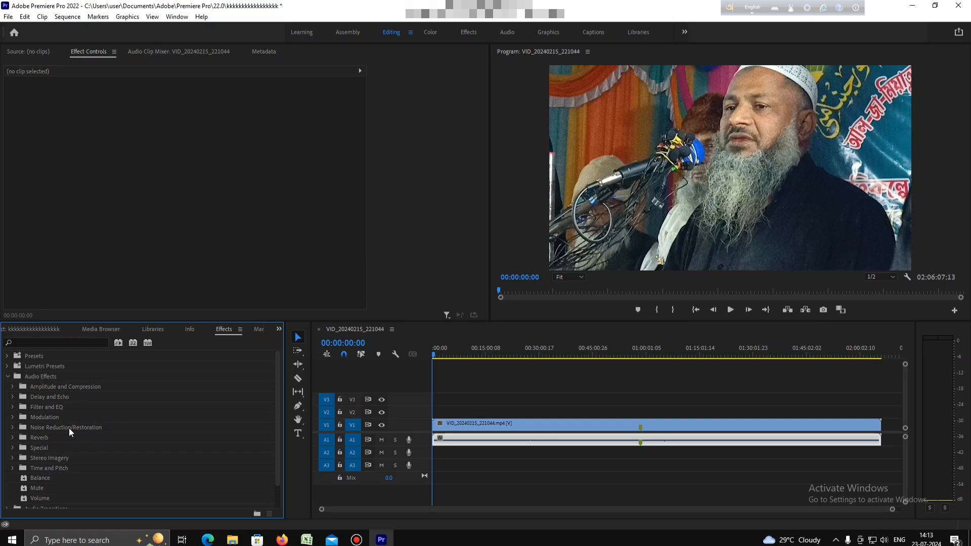
left_click(12, 428)
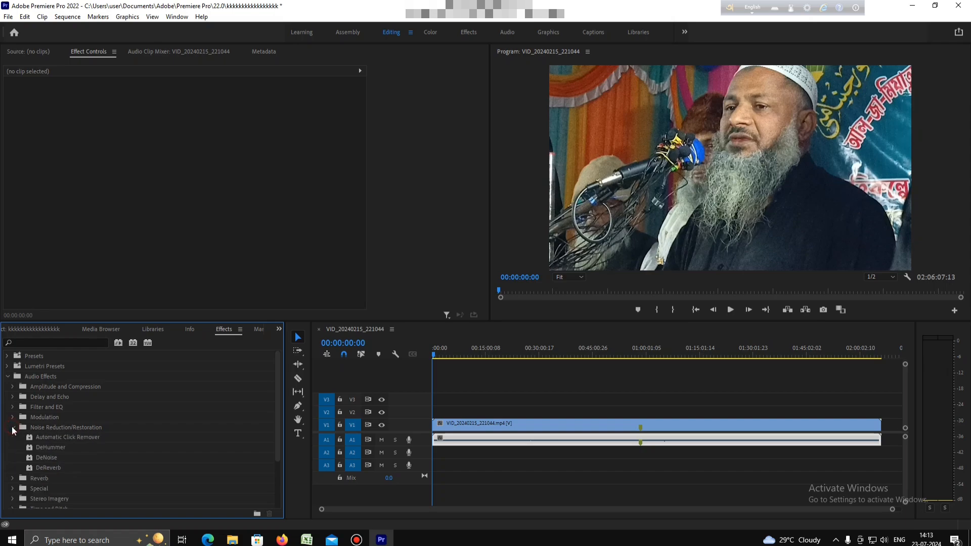
left_click(44, 456)
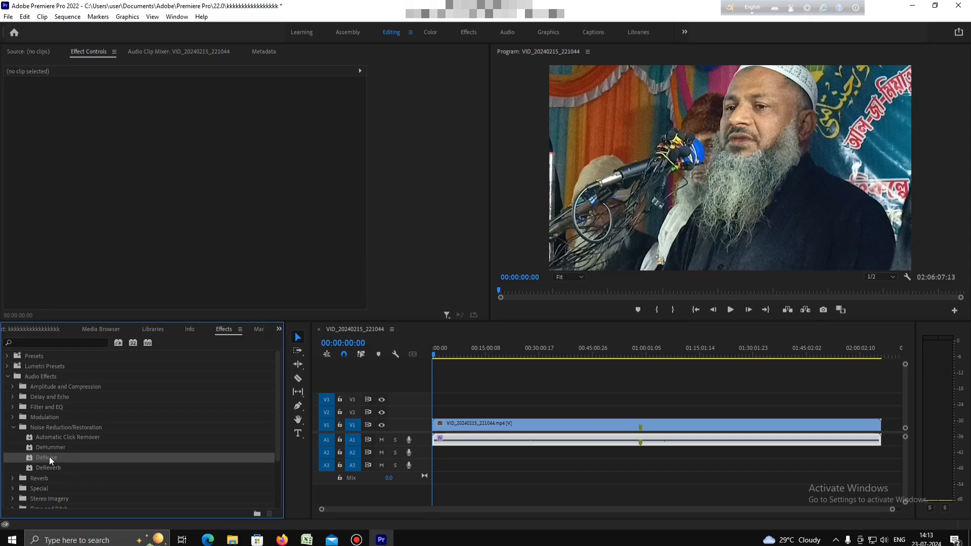
left_click_drag(47, 455, 468, 442)
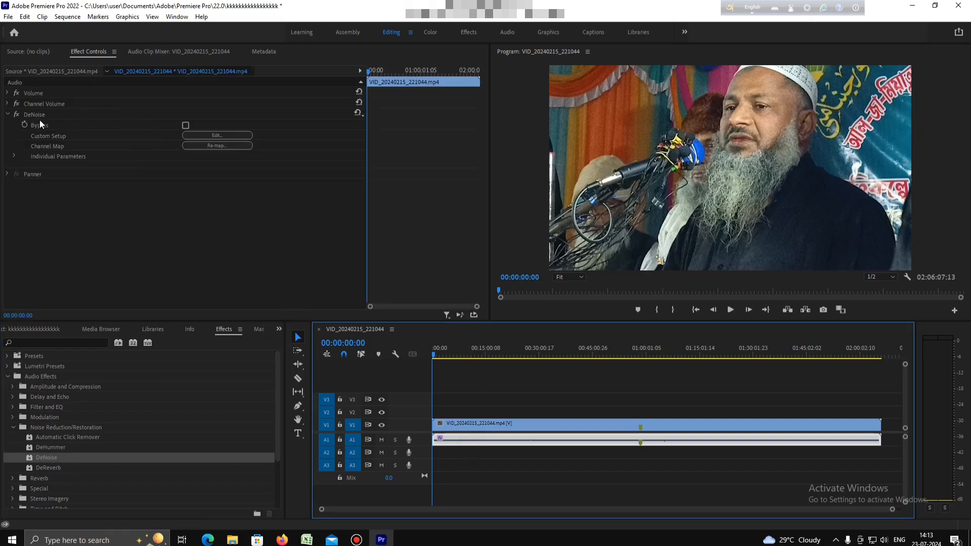
left_click(185, 125)
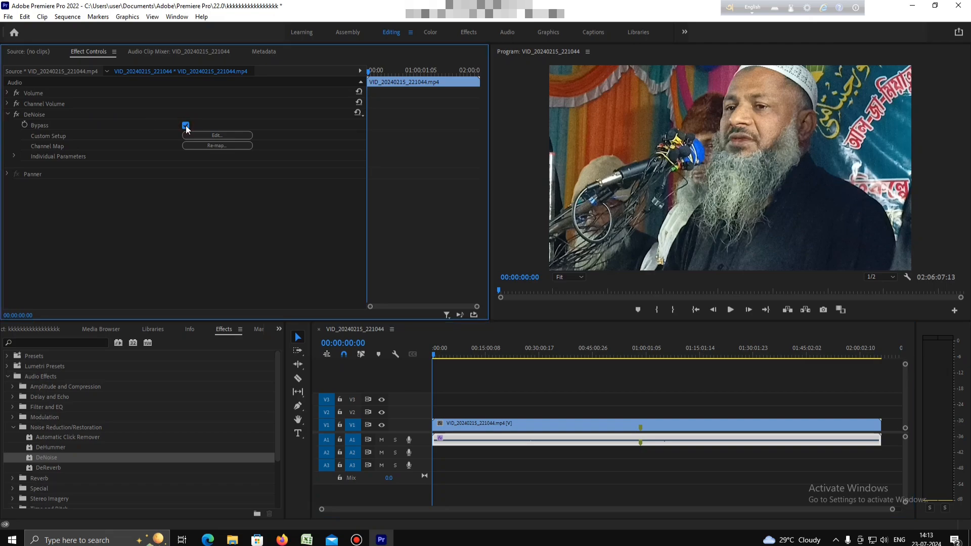
- Play the opening seconds of the sequence with DeNoise bypassed to hear the original audio
left_click(186, 125)
left_click(186, 125)
key("space")
key("space")
left_click(731, 309)
left_click(731, 310)
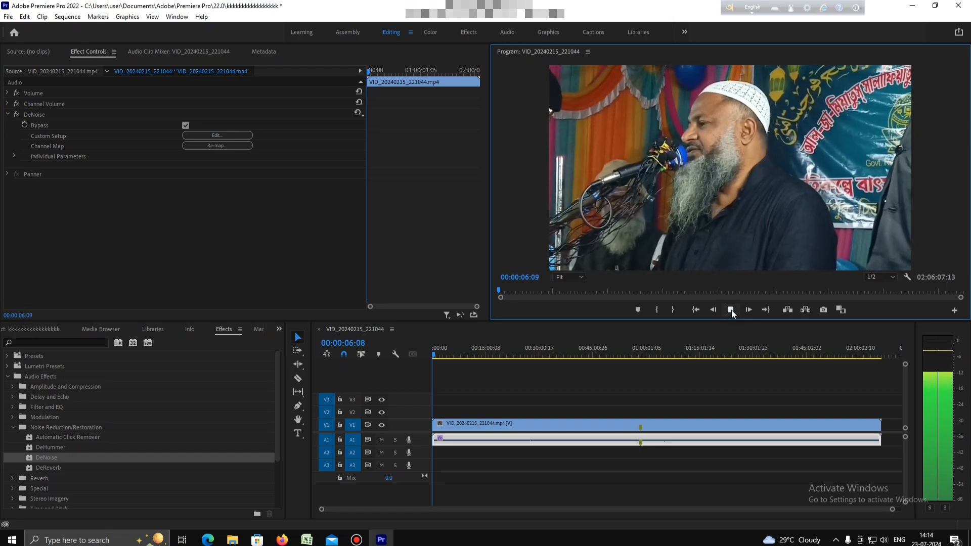
left_click(731, 309)
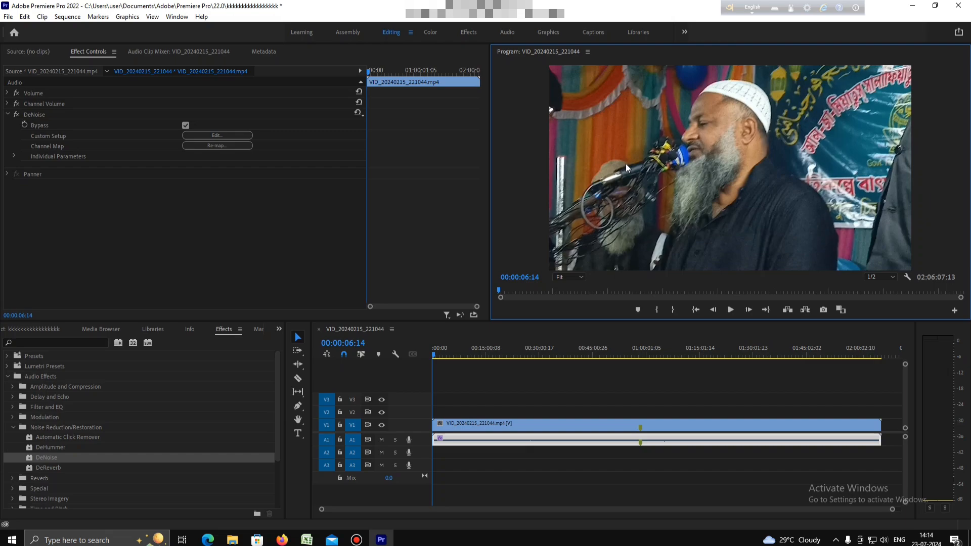
key("space")
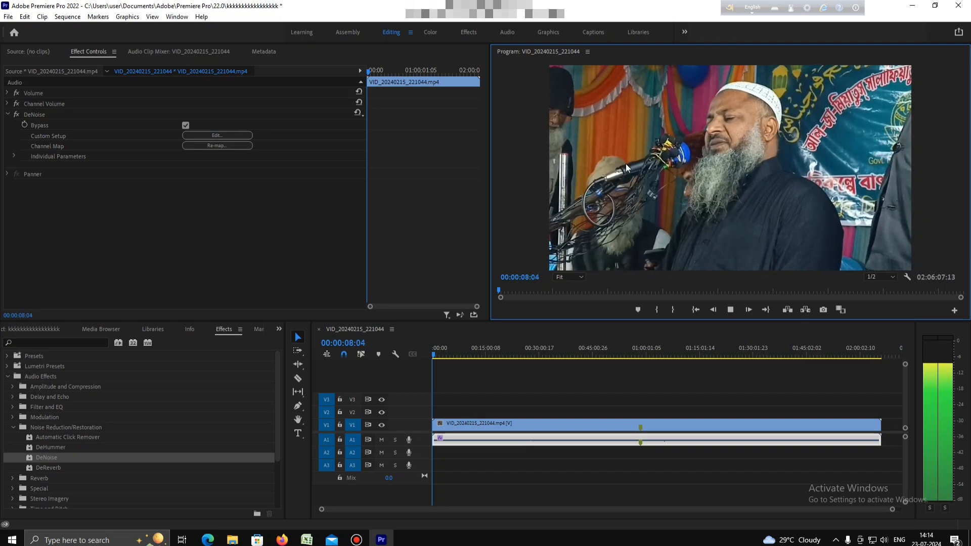
key("space")
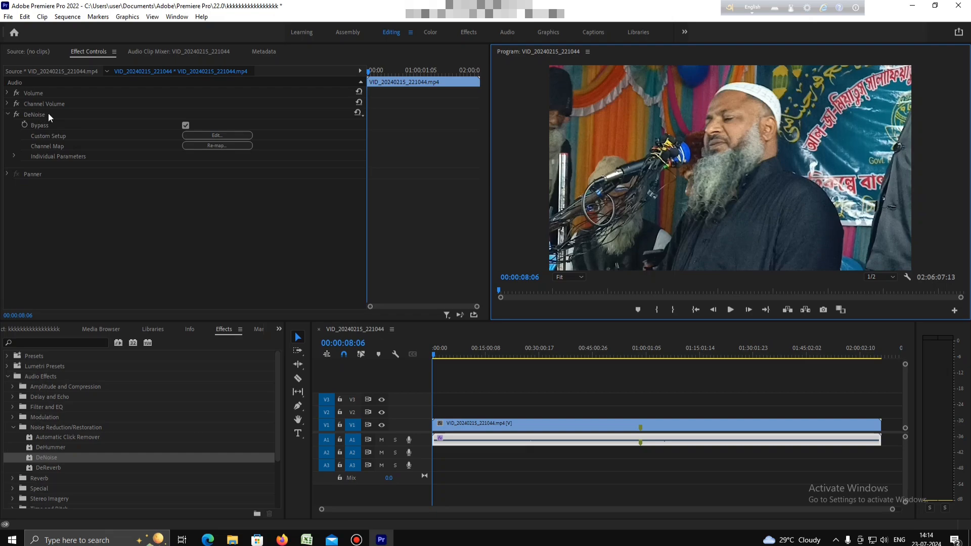
- Turn off DeNoise's Bypass and play the sequence from the start to hear the noise-reduced audio
left_click(186, 126)
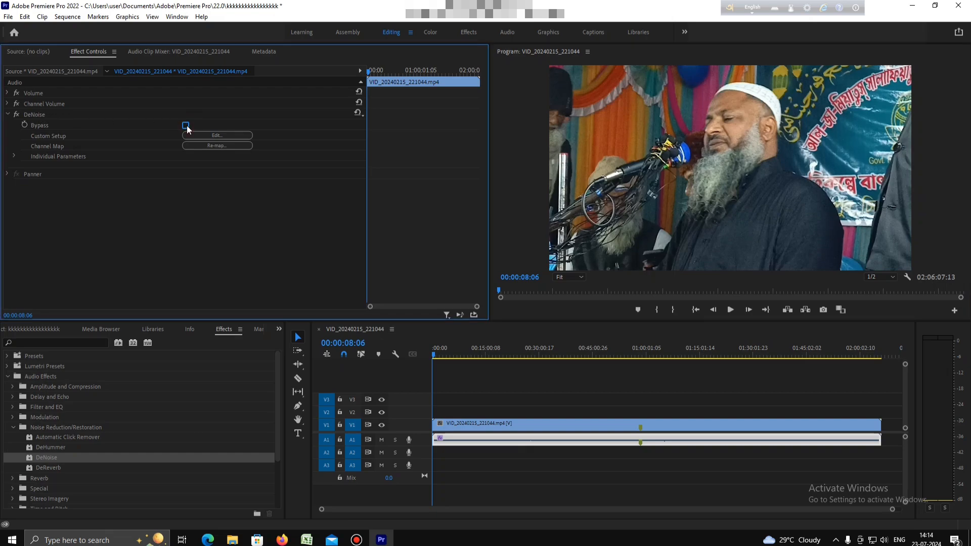
left_click(186, 126)
left_click(732, 312)
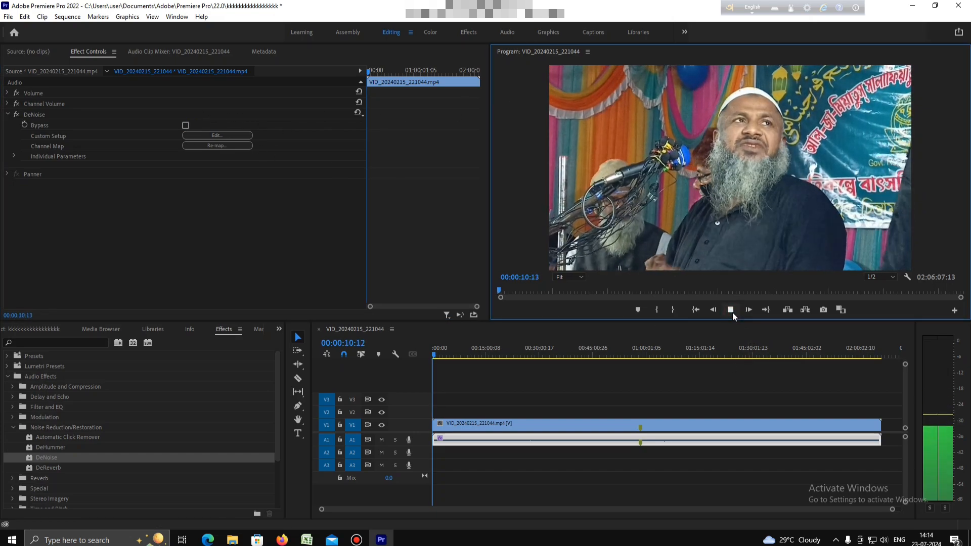
left_click(732, 312)
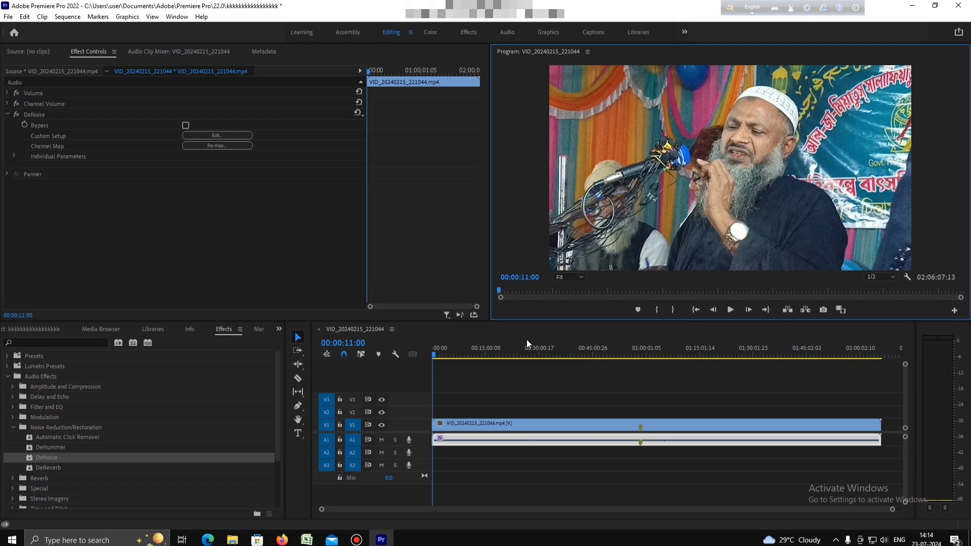
left_click(433, 354)
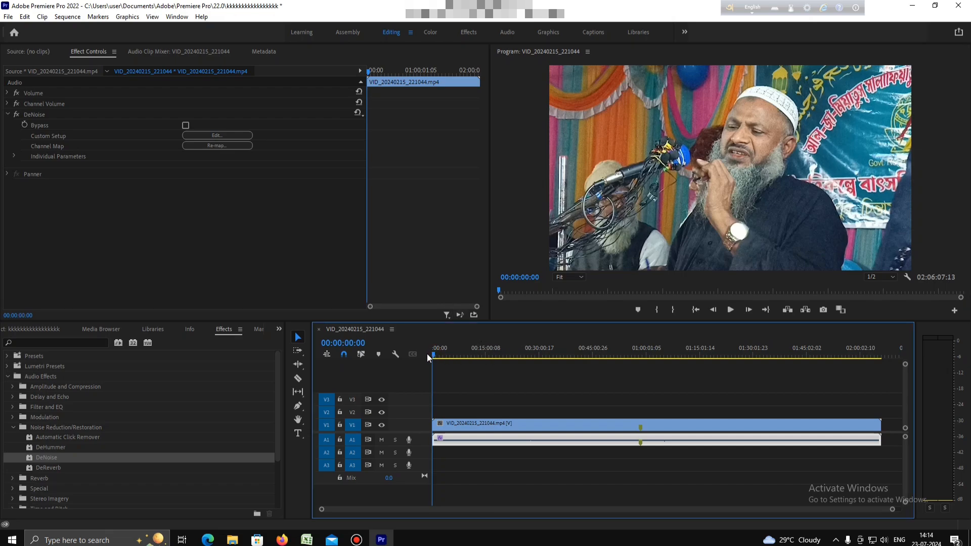
key("space")
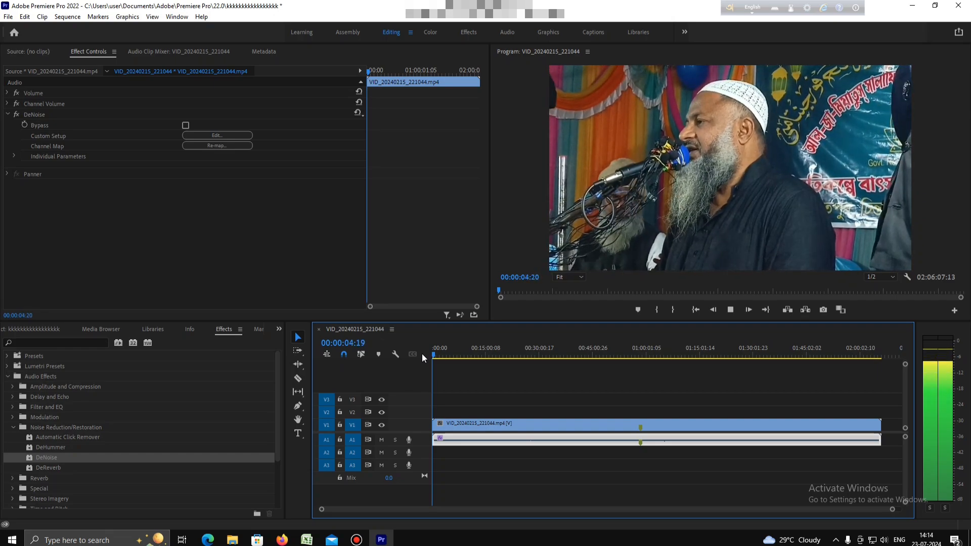
key("space")
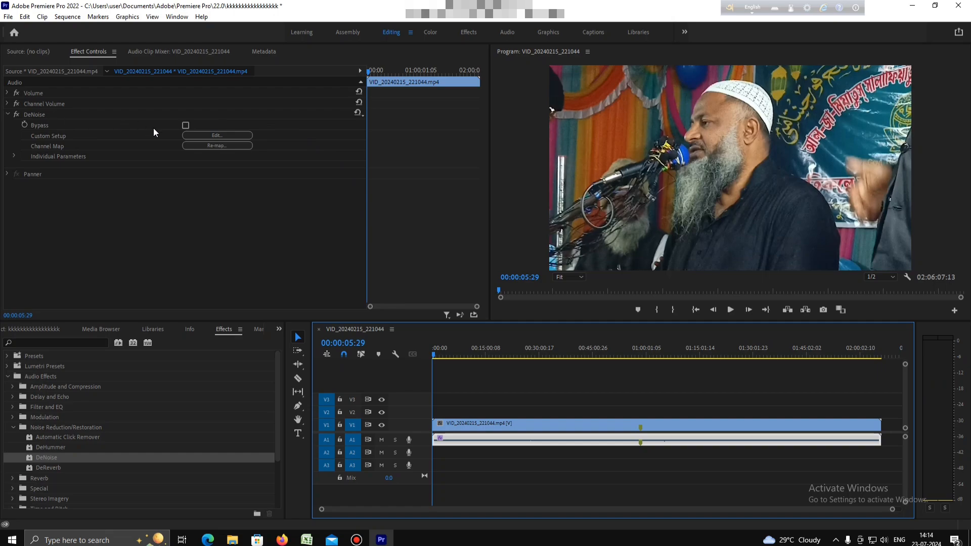
- Set the DeNoise amount to 46% in the effect's custom setup and close the editor
left_click(224, 135)
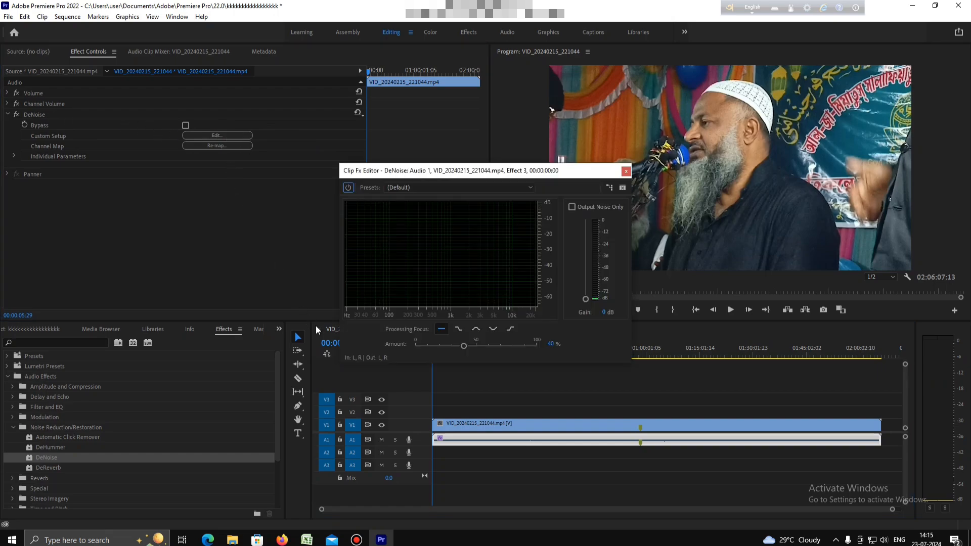
left_click_drag(464, 347, 481, 345)
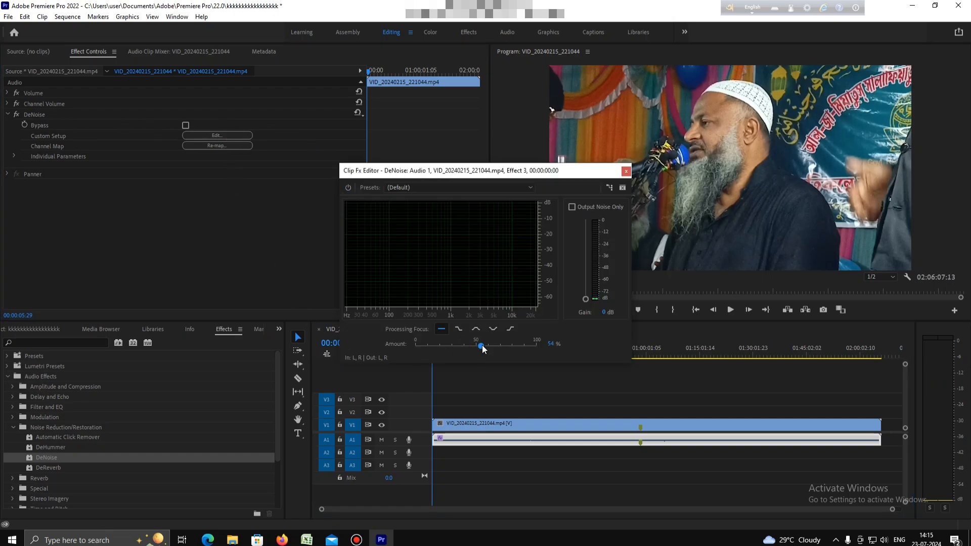
left_click(414, 345)
left_click_drag(433, 346, 427, 346)
left_click(471, 345)
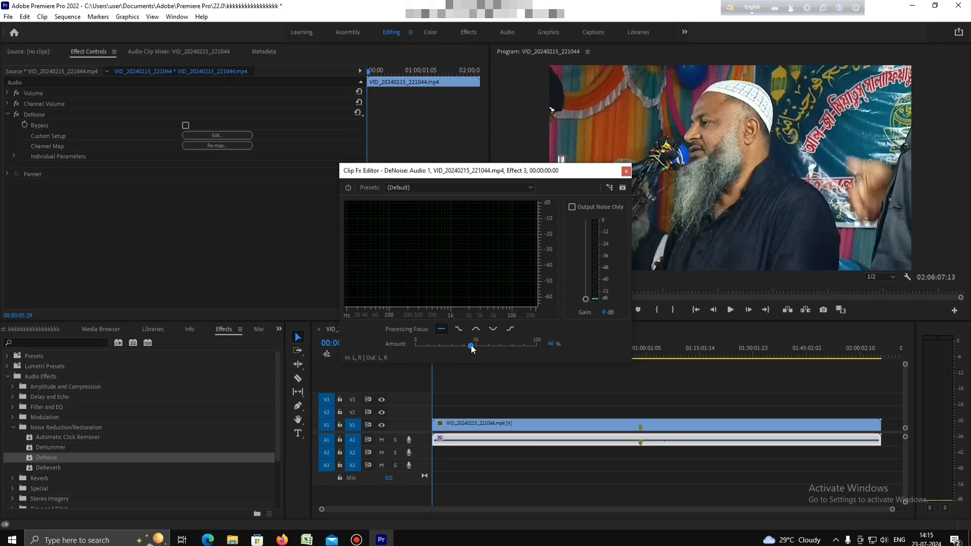
left_click(626, 170)
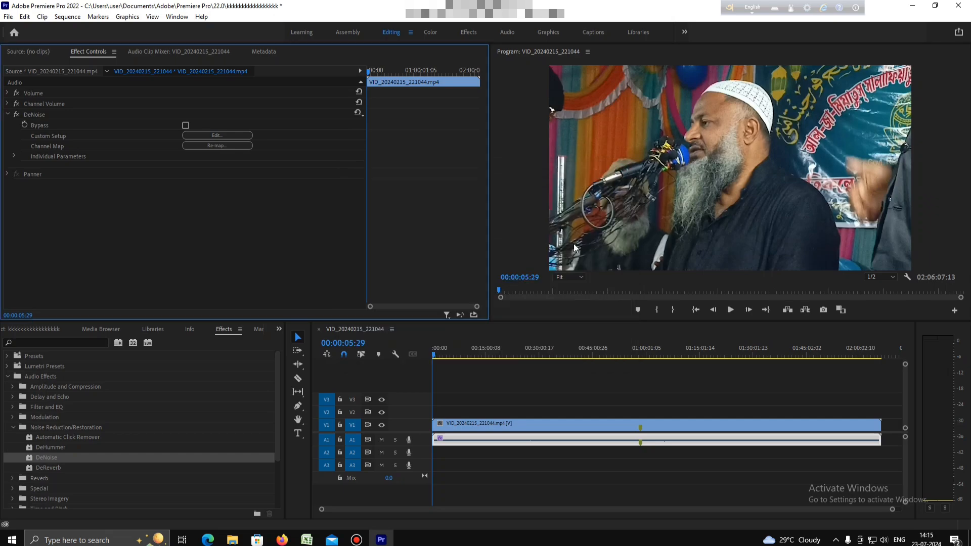
- Preview the new DeNoise amount, then replay from the sequence start while toggling Bypass to compare the sound
left_click(728, 310)
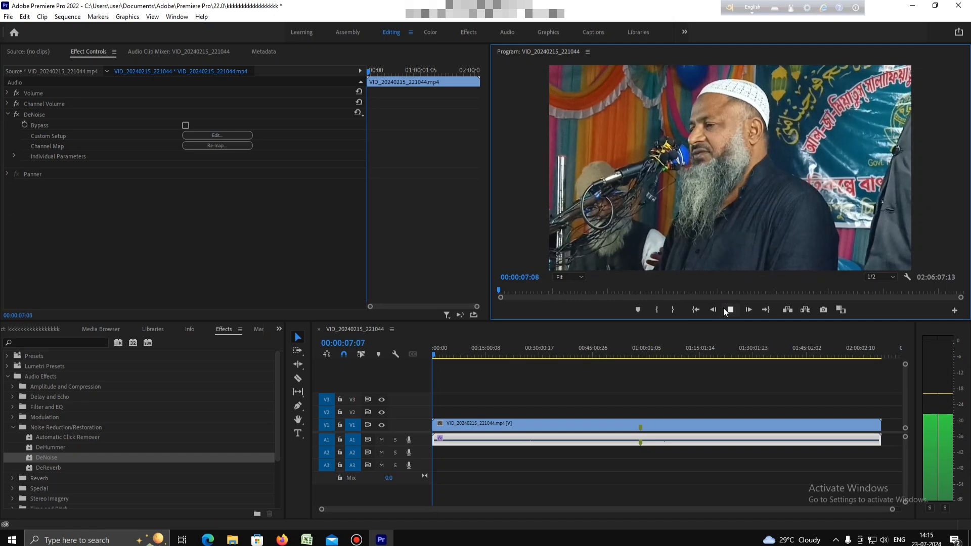
left_click(434, 349)
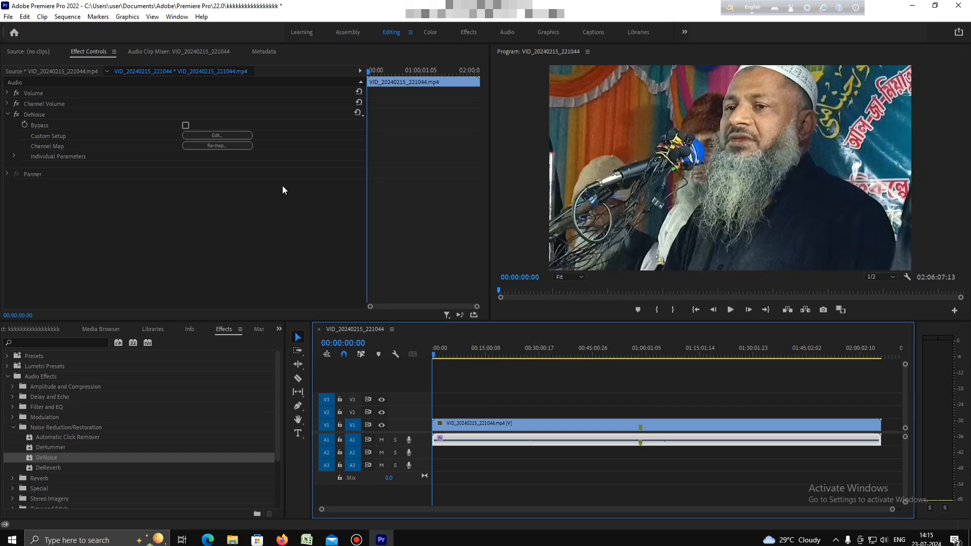
left_click(187, 127)
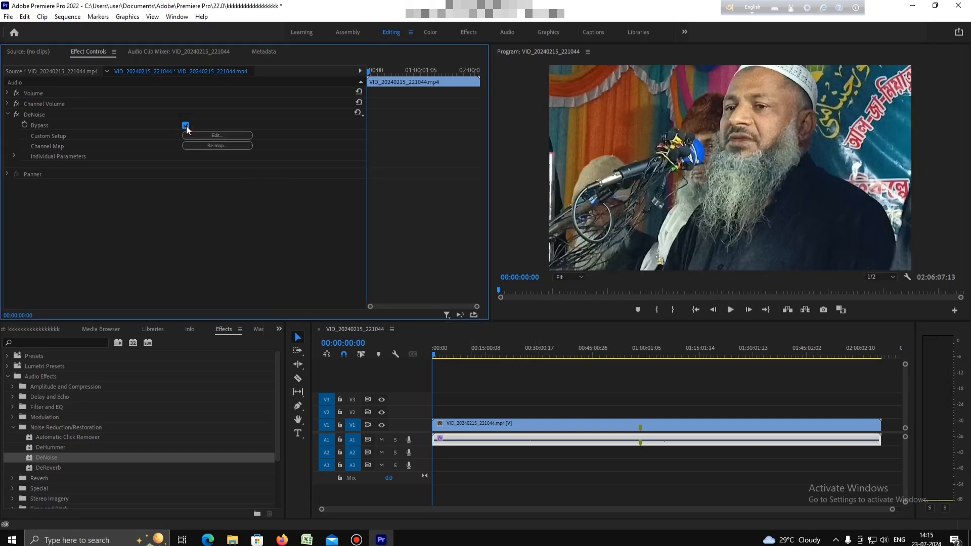
left_click(186, 127)
left_click(732, 310)
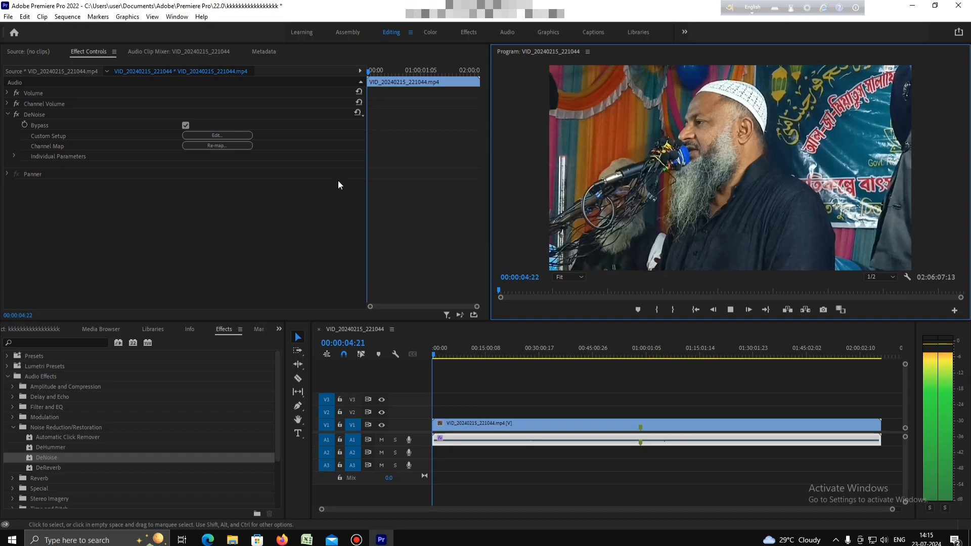
left_click(186, 125)
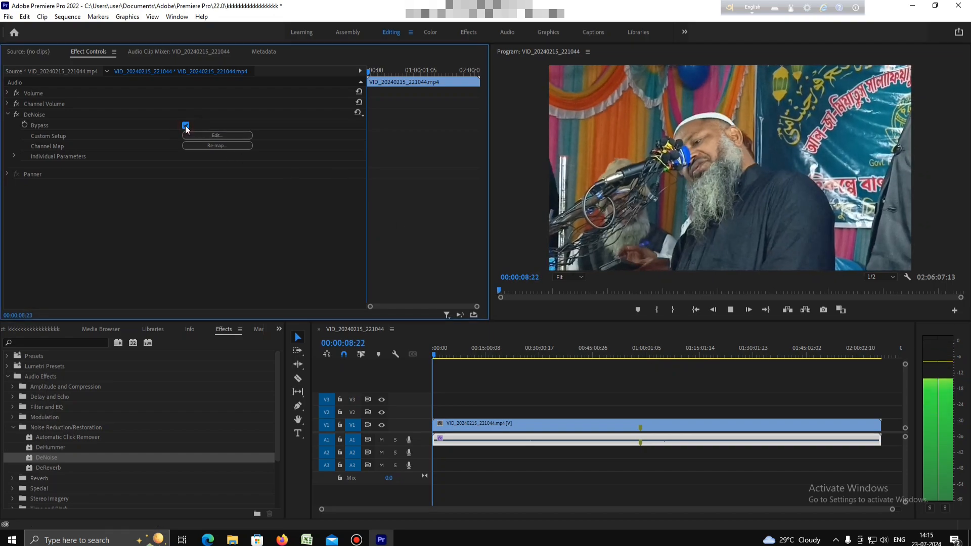
left_click(185, 126)
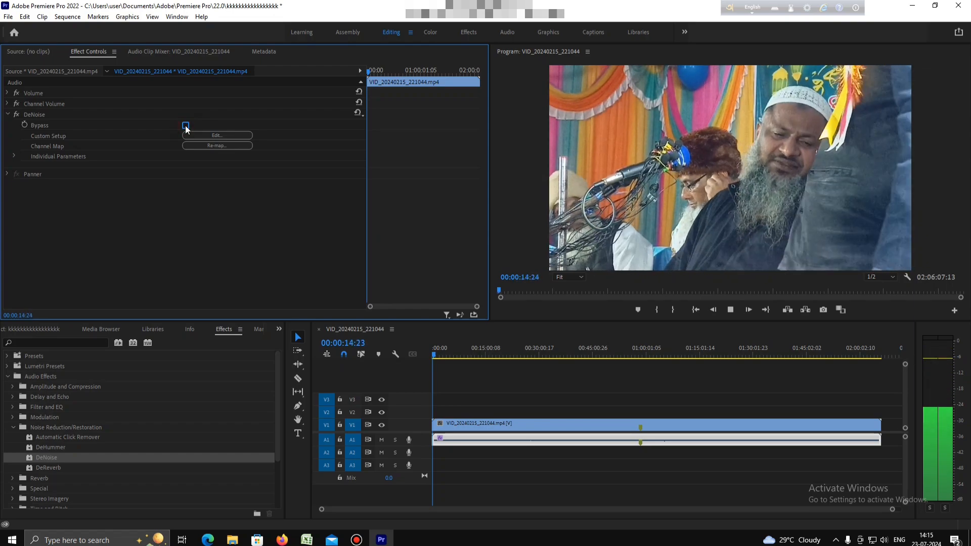
left_click(185, 125)
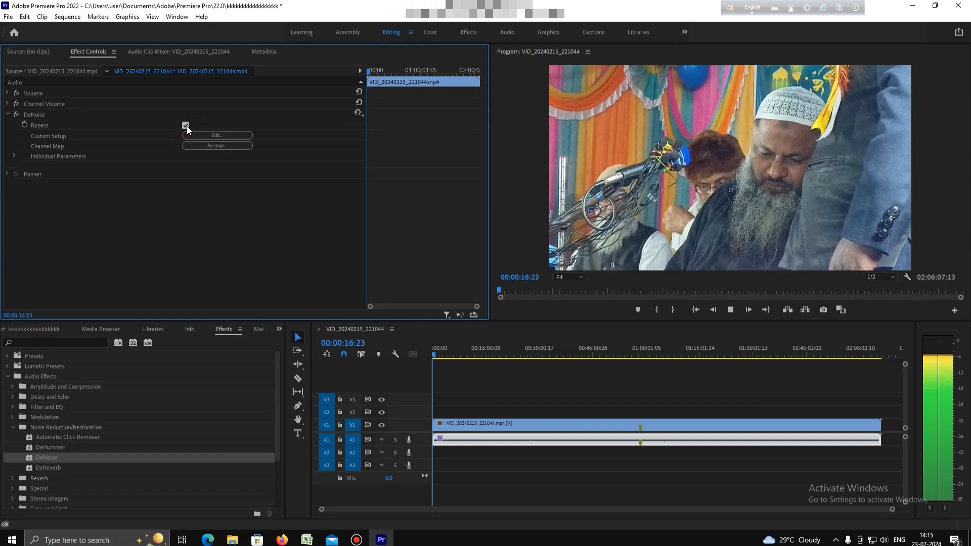
left_click(733, 310)
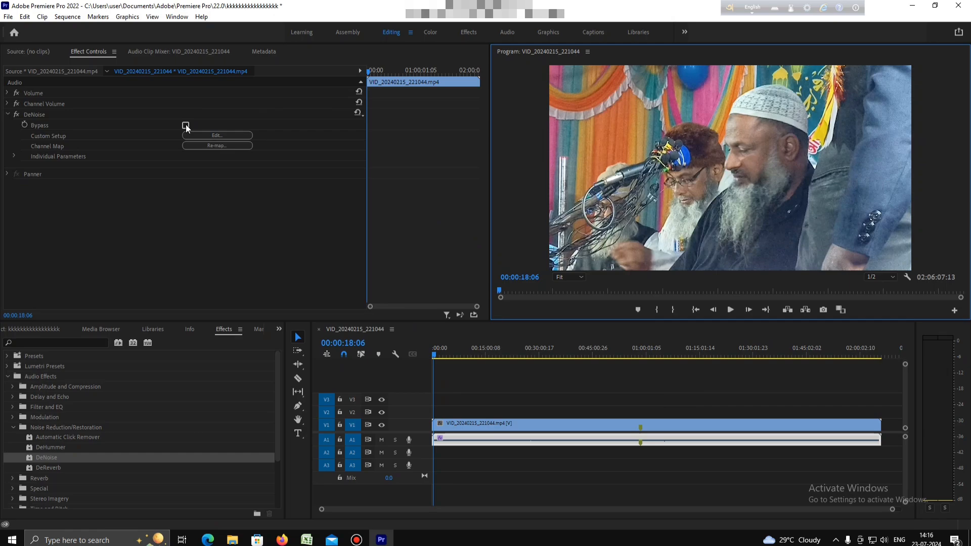
- Resume playback and compare the audio with DeNoise bypassed and active again, stopping with Bypass off
key("space")
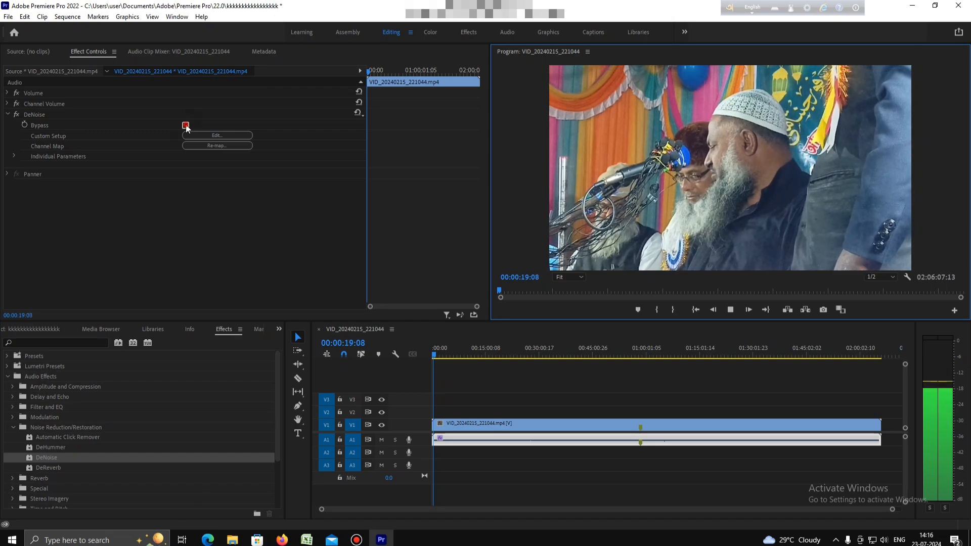
left_click(186, 126)
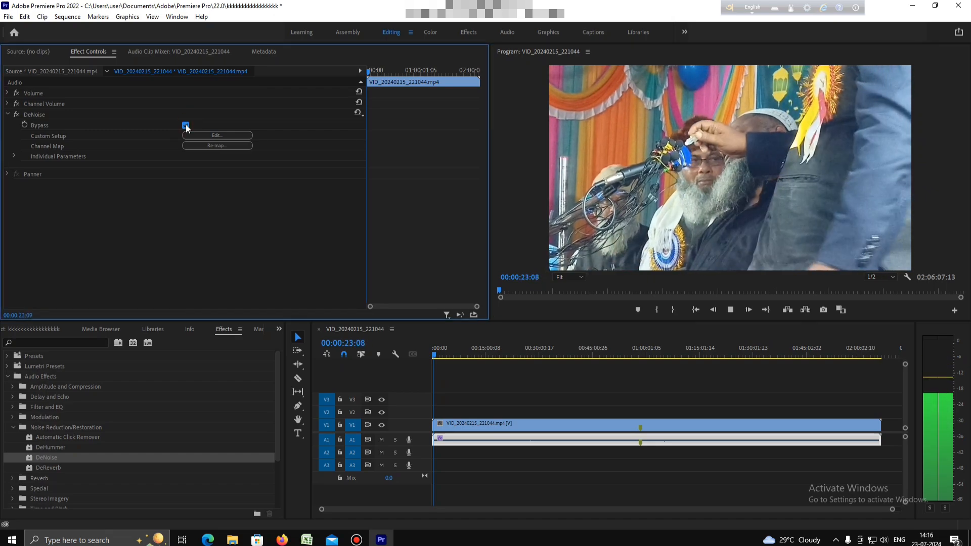
left_click(186, 125)
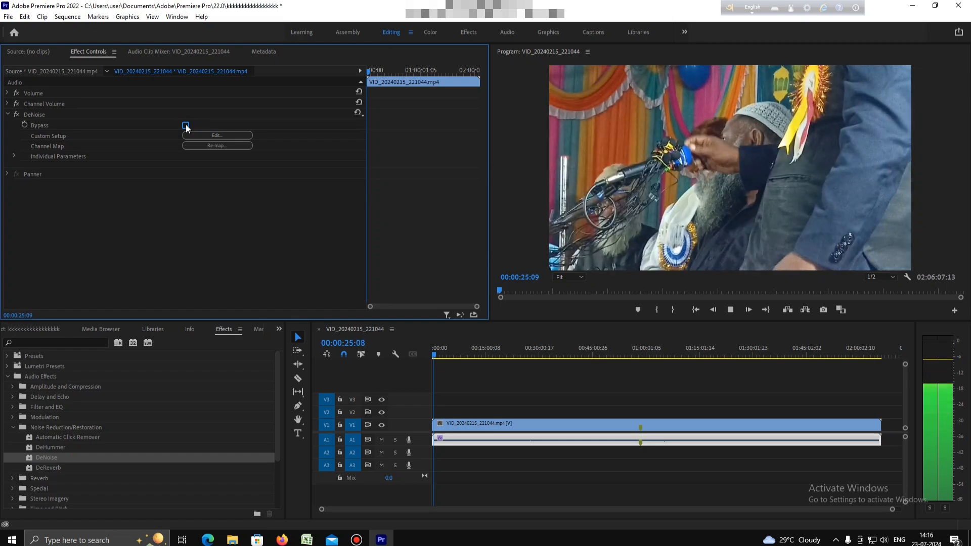
left_click(185, 125)
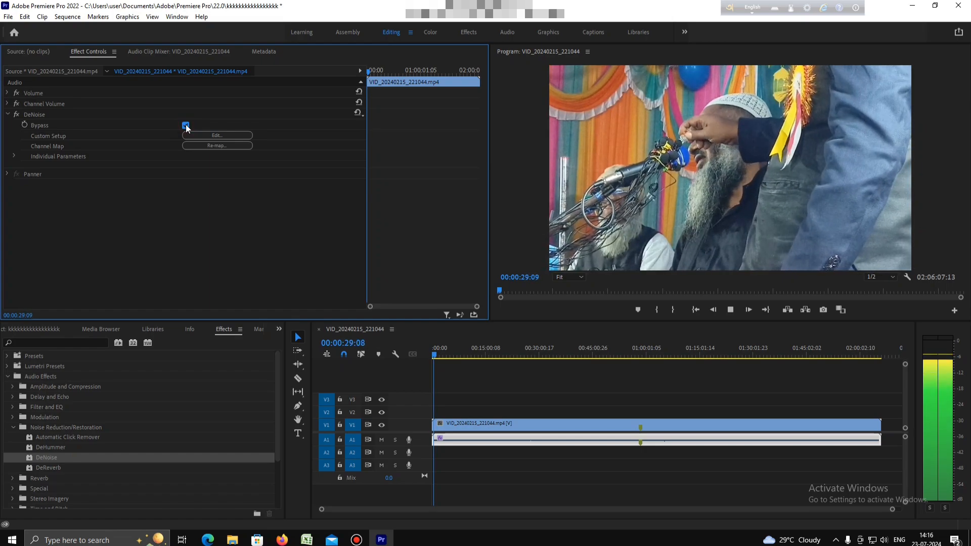
left_click(186, 125)
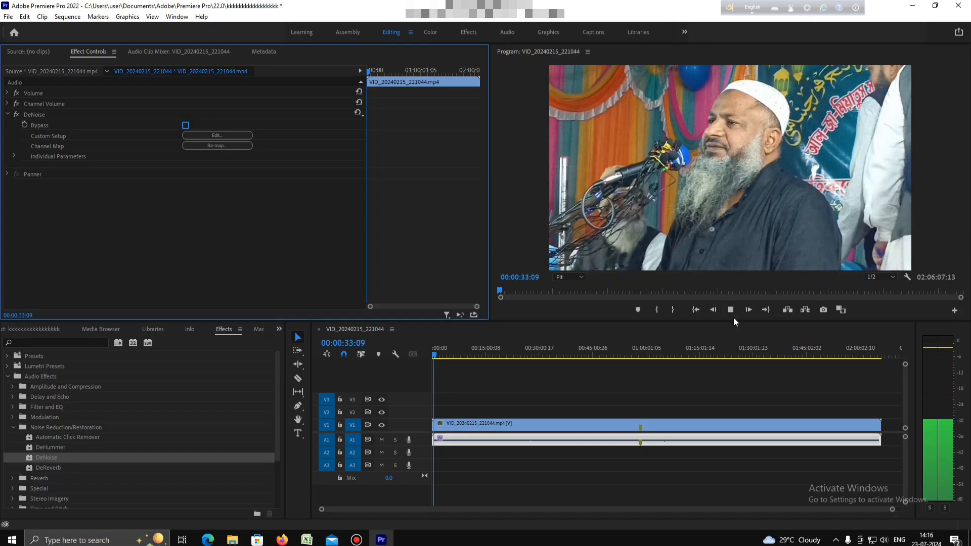
left_click(186, 126)
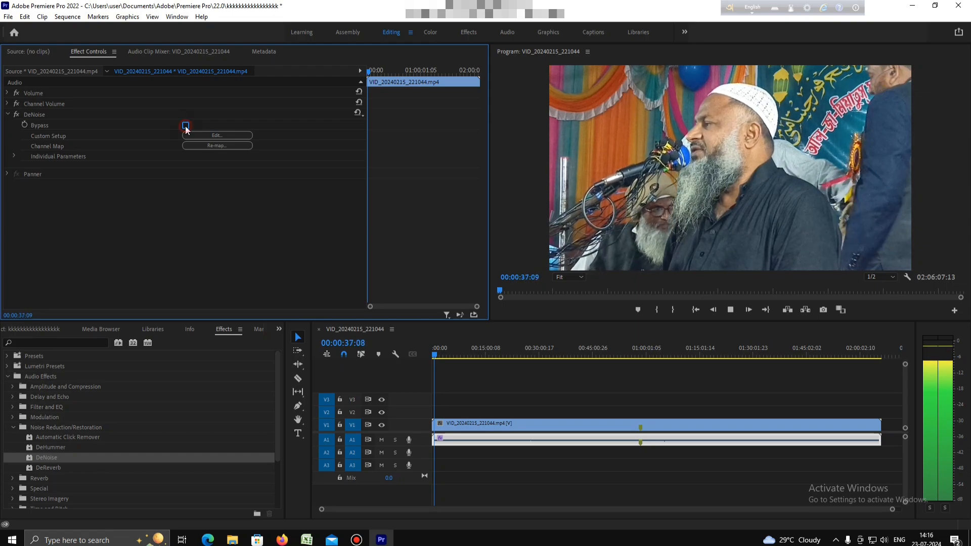
left_click(186, 125)
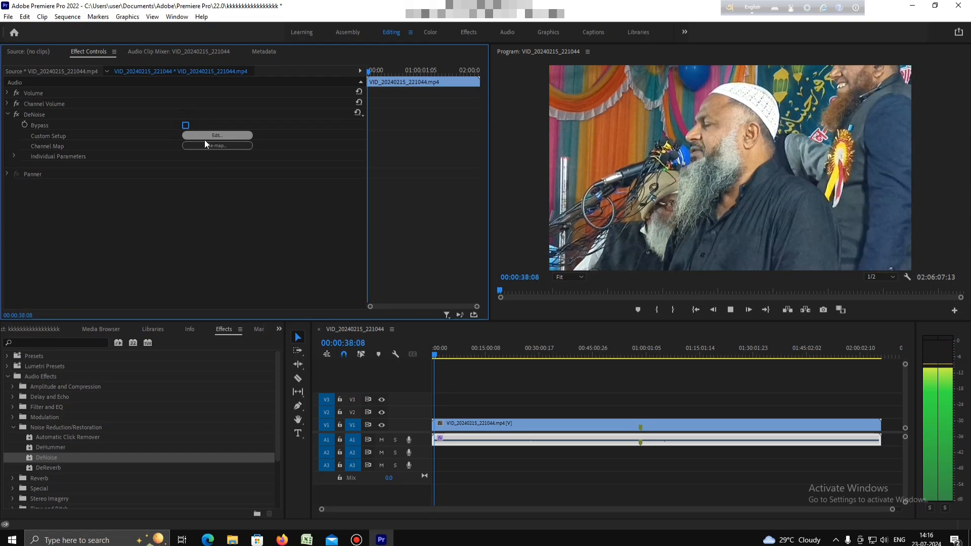
left_click(735, 310)
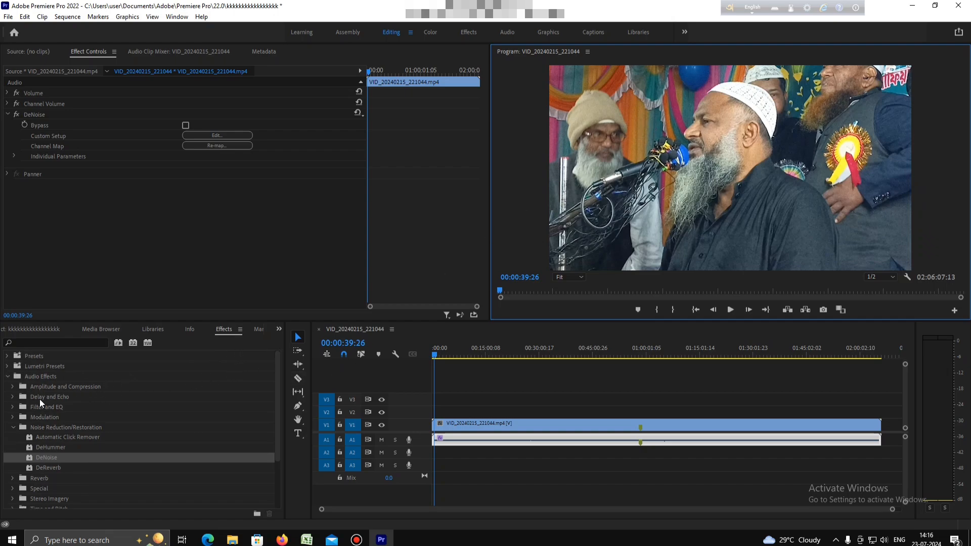
- Apply the Delay effect from Delay and Echo to the selected audio on track A1
left_click(13, 397)
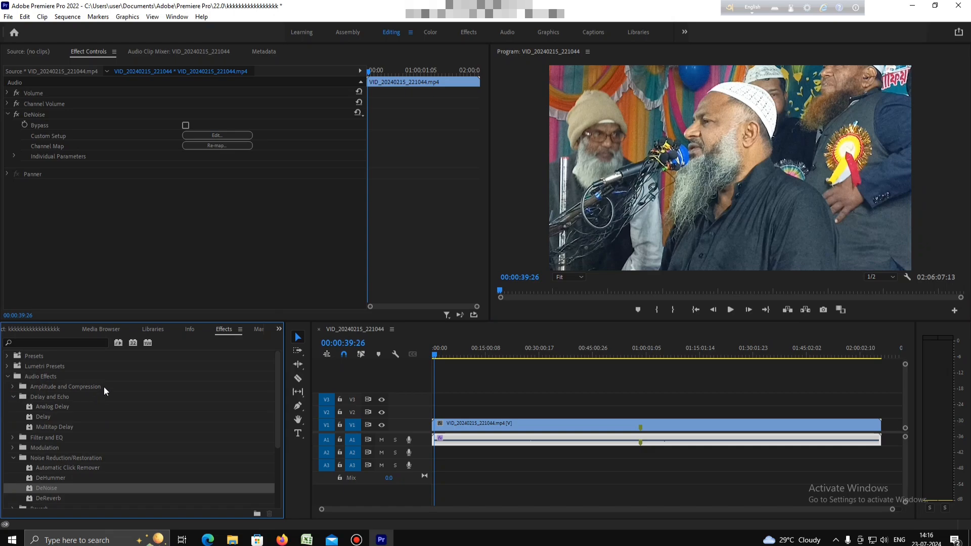
scroll(105, 387, "down", 1)
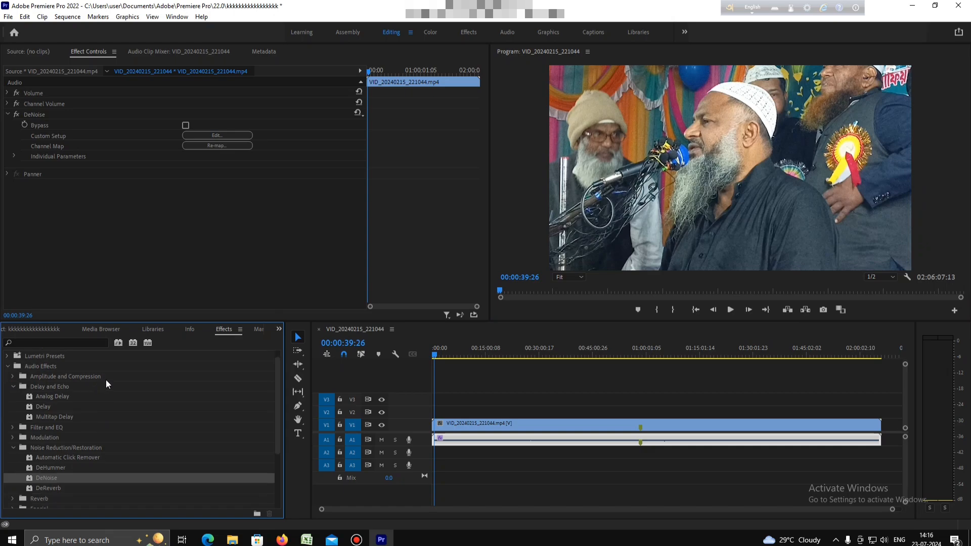
double_click(45, 407)
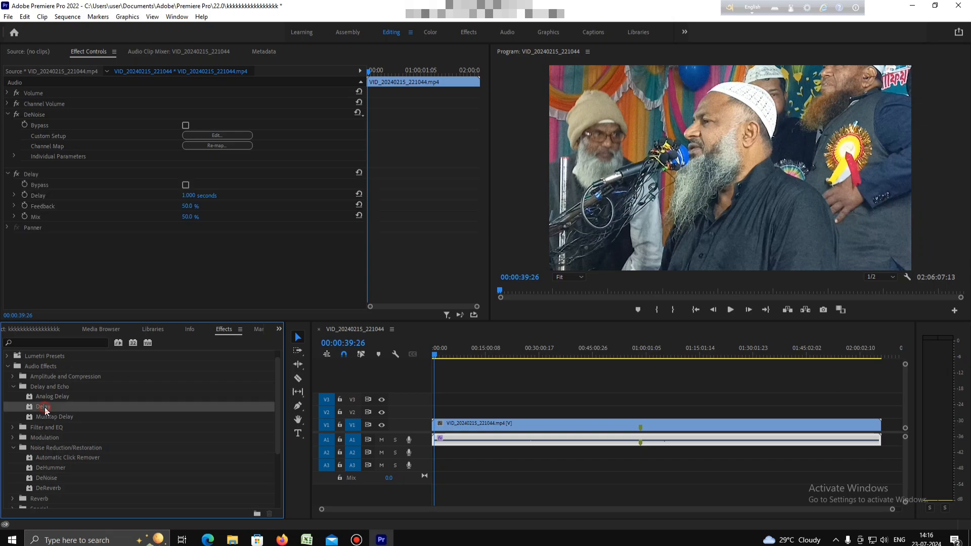
- Open the Delay effect's delay time for editing, leave it, and play the sequence to hear the effect
left_click(189, 197)
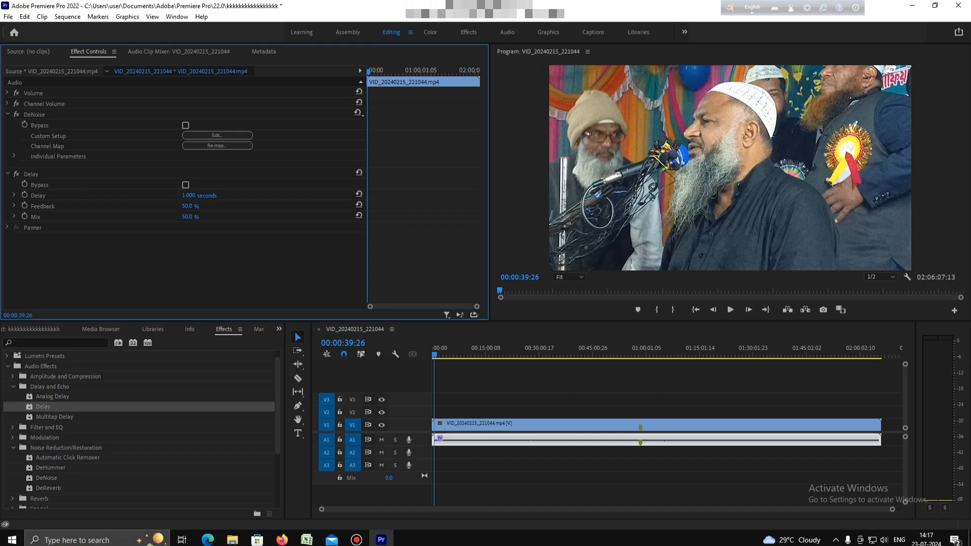
left_click(203, 195)
left_click(240, 181)
left_click(730, 310)
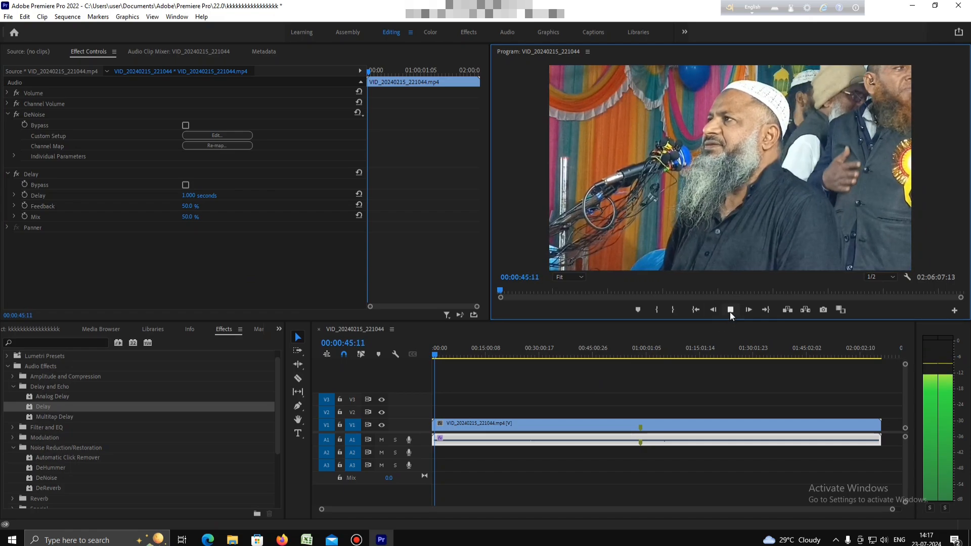
- Set the Delay effect's delay time to 0.270 seconds and preview the sound
left_click(730, 310)
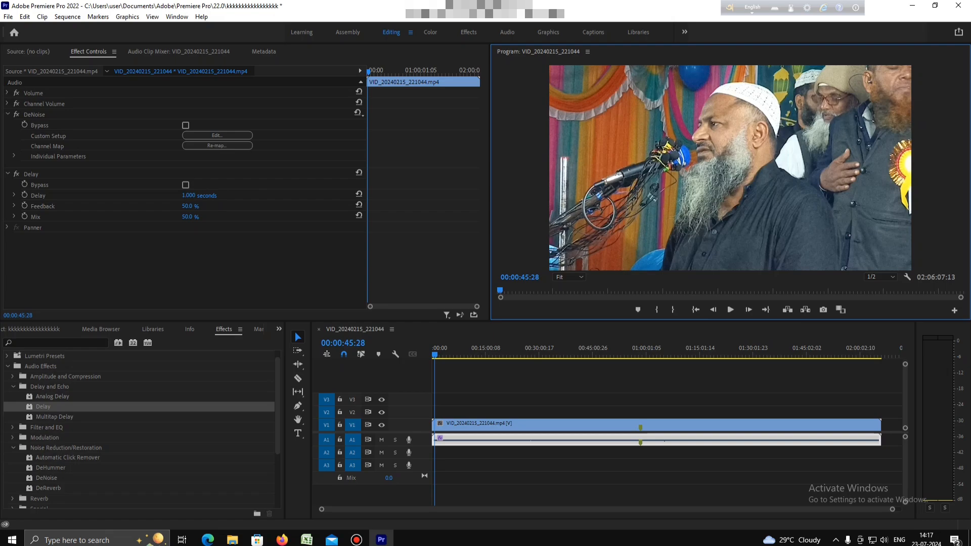
left_click_drag(189, 195, 183, 195)
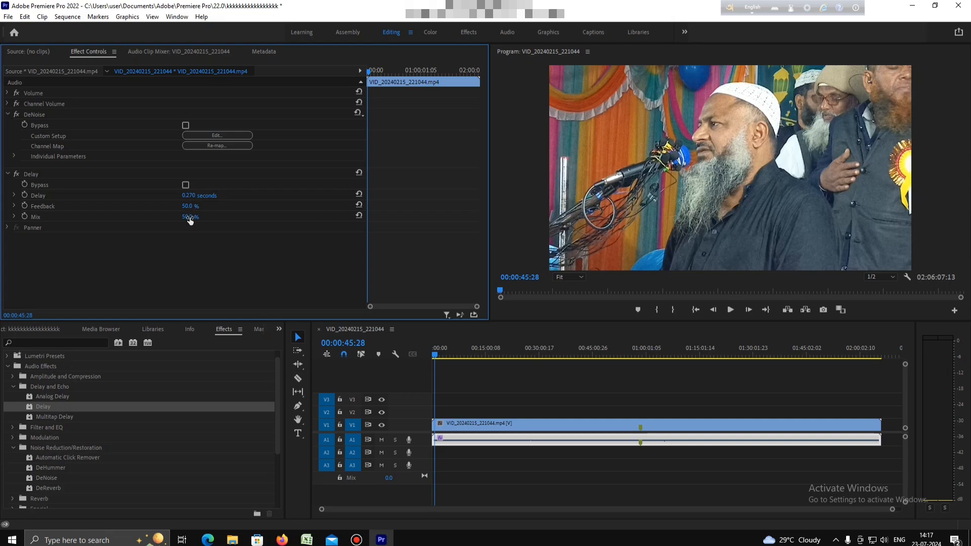
left_click(730, 309)
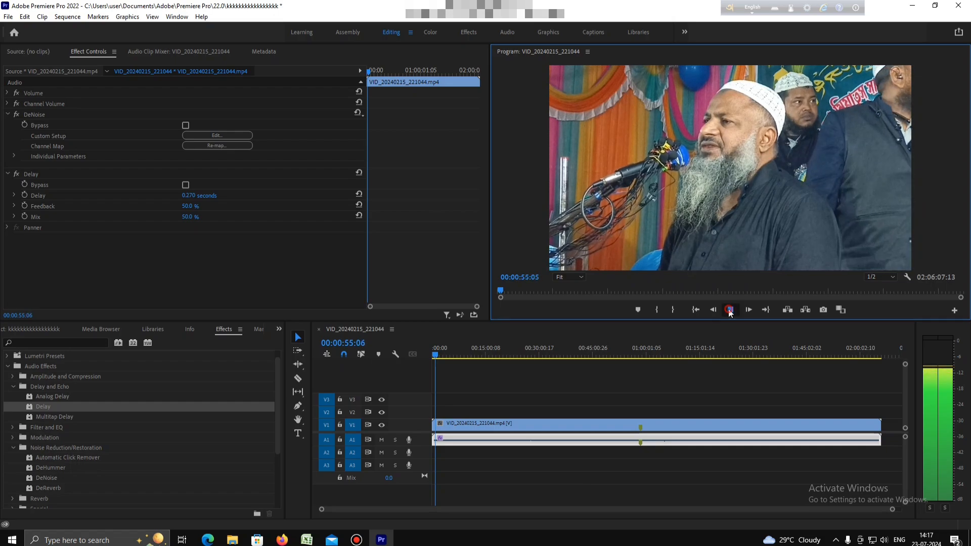
left_click(730, 310)
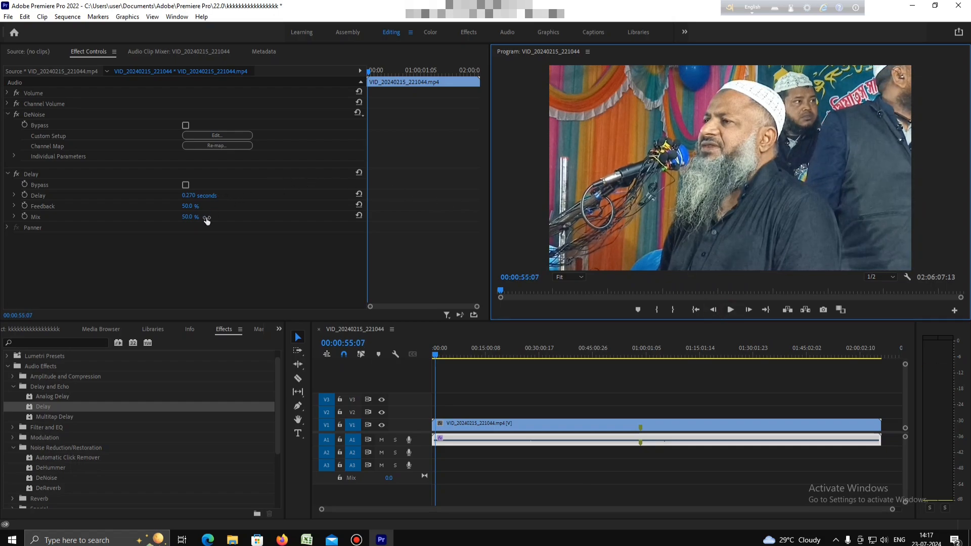
- Set the Delay effect's Mix to 35% and listen to the result
left_click(190, 218)
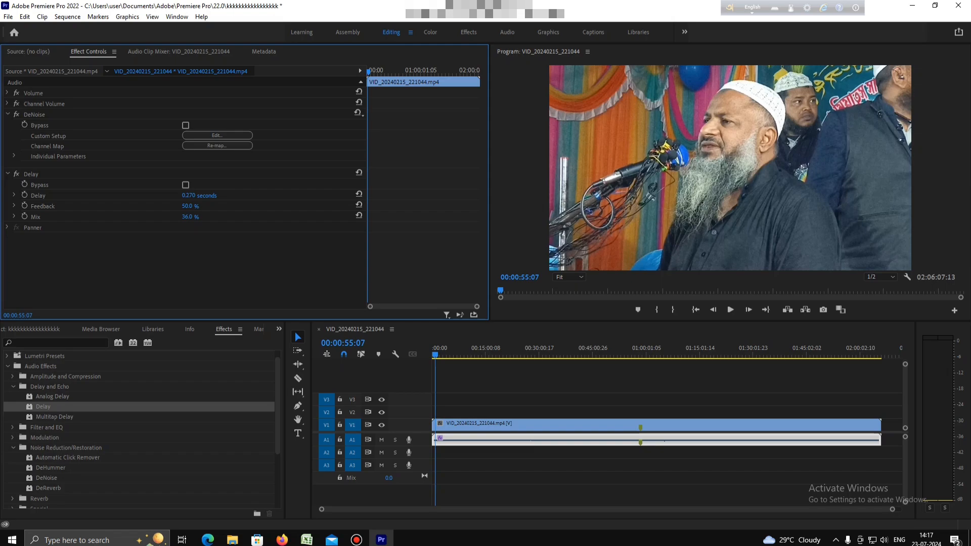
left_click(730, 310)
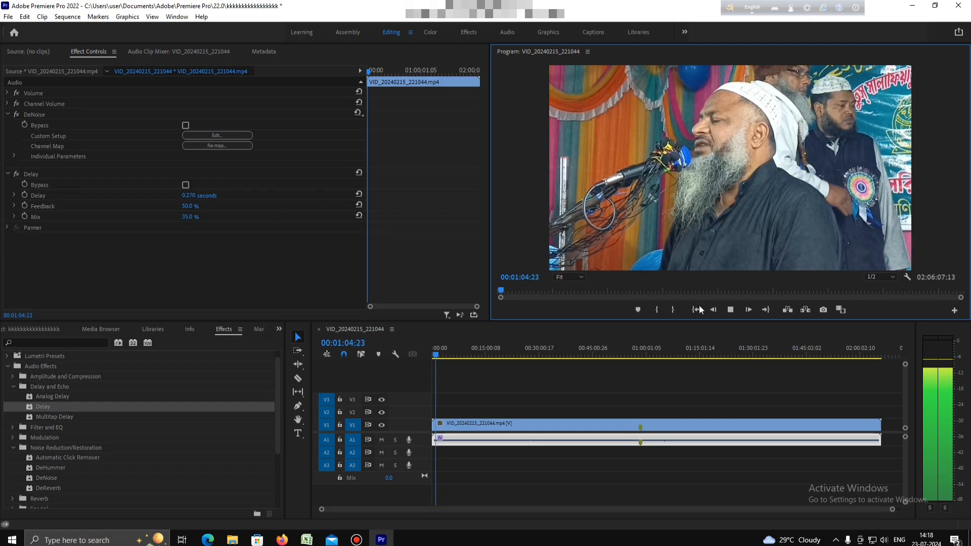
key("space")
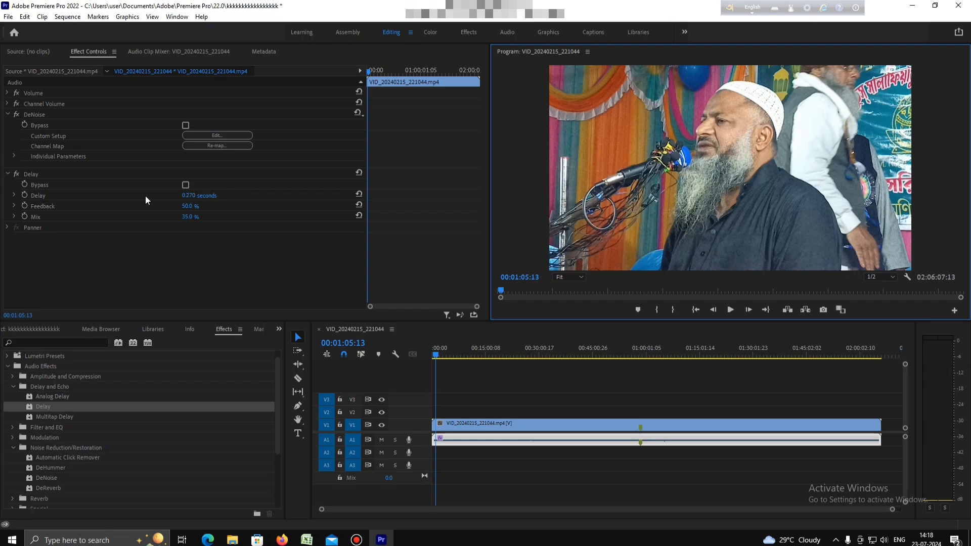
- Try delay times of 0.140 and 0.460 seconds on the Delay effect, previewing each one
left_click_drag(190, 195, 203, 195)
key("space")
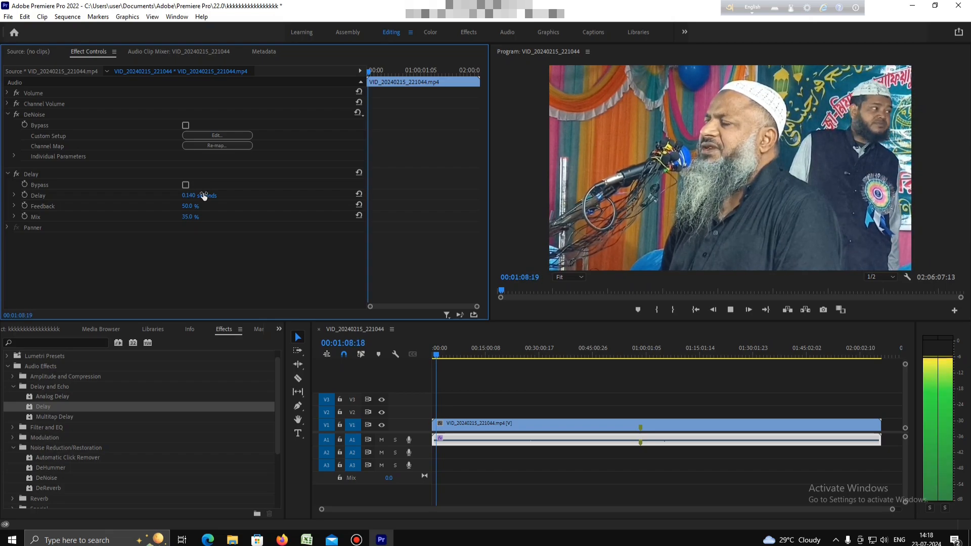
key("space")
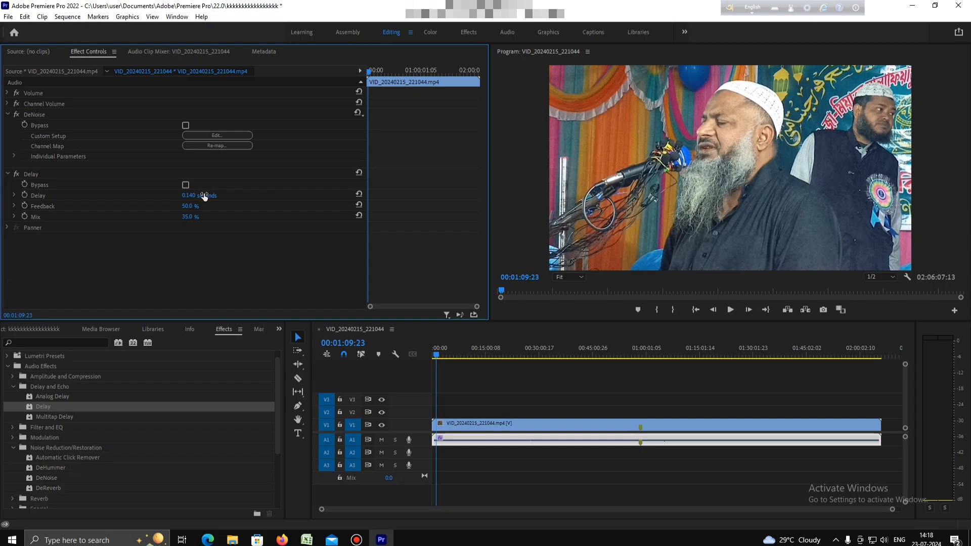
mouse_move(203, 196)
left_mouse_down()
mouse_move(190, 198)
mouse_move(204, 196)
left_mouse_up()
key("space")
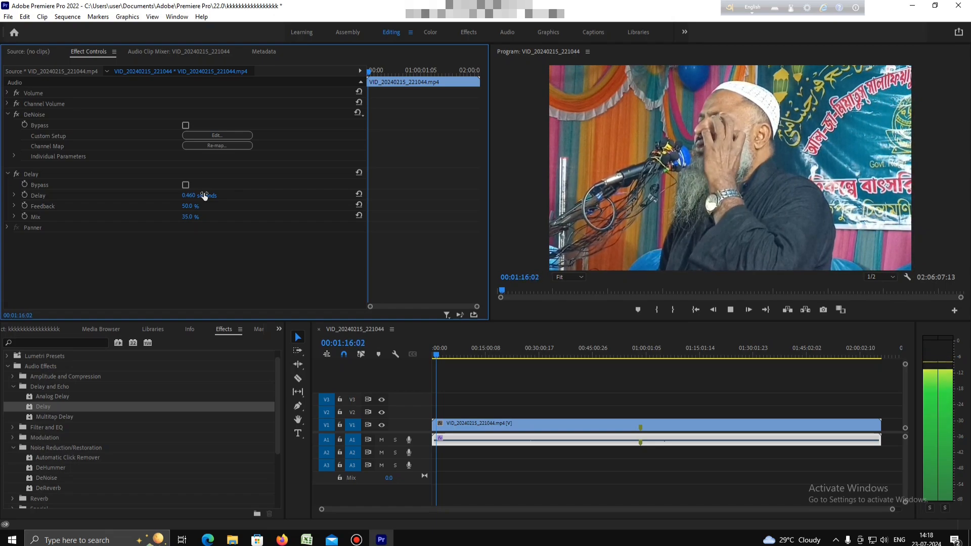
key("space")
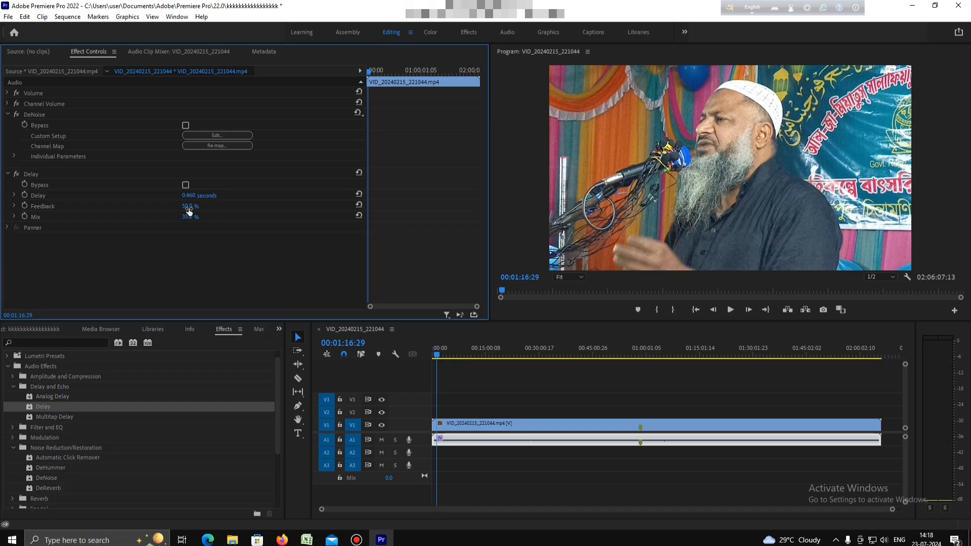
- Set the Delay effect's Feedback to 33% and its delay time to 0.270 seconds, and preview the audio
left_click_drag(190, 207, 183, 206)
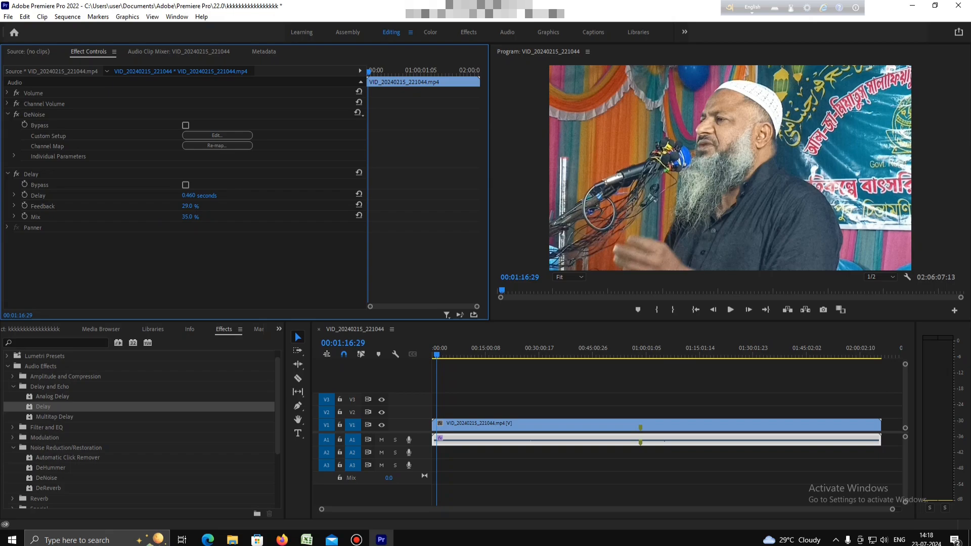
left_click_drag(194, 207, 191, 198)
left_click(193, 207)
key("space")
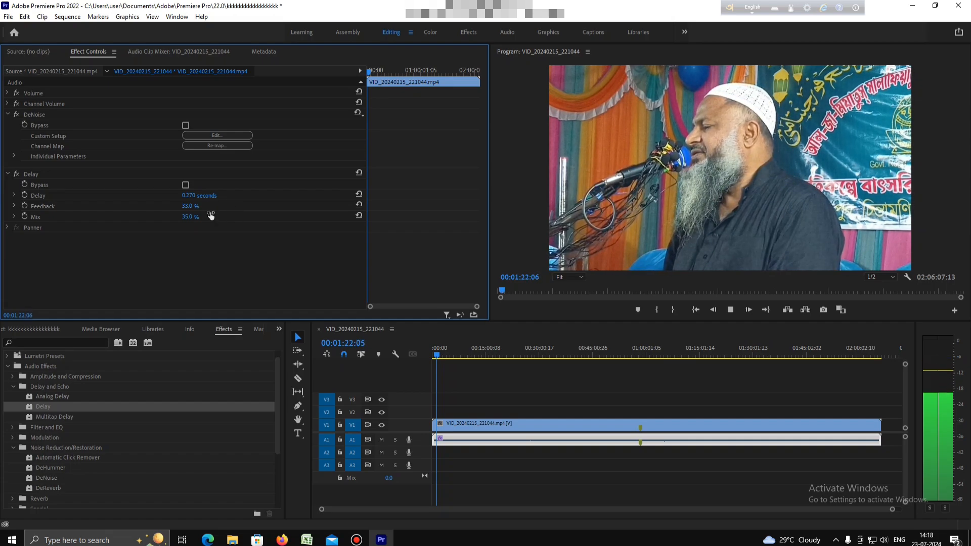
key("space")
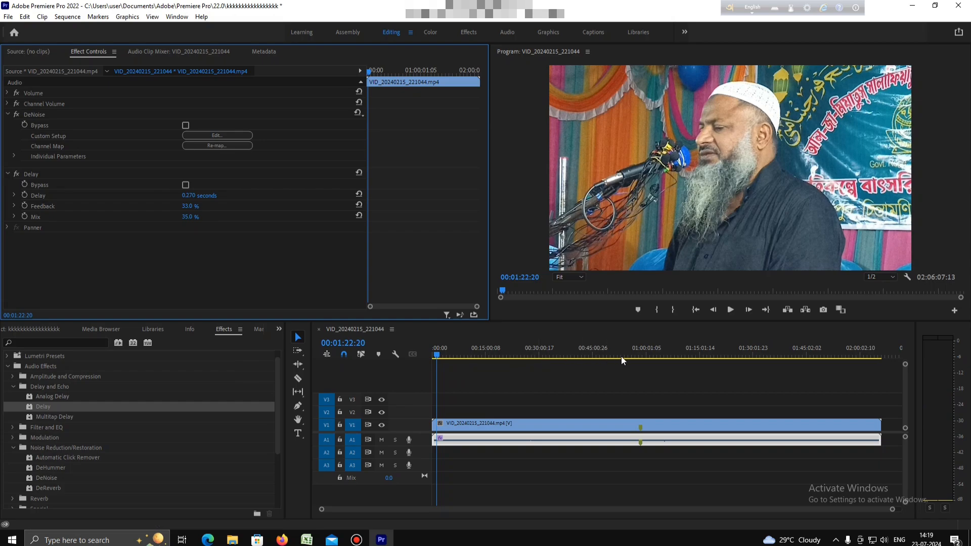
- Move the playhead to about 00:20:42 and play that passage to hear the delay
left_click(516, 356)
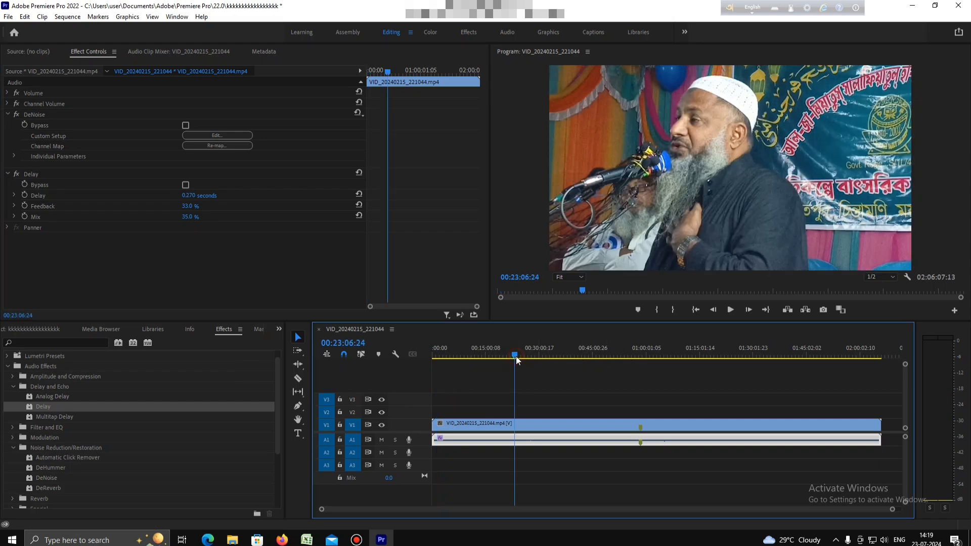
left_click_drag(516, 355, 502, 359)
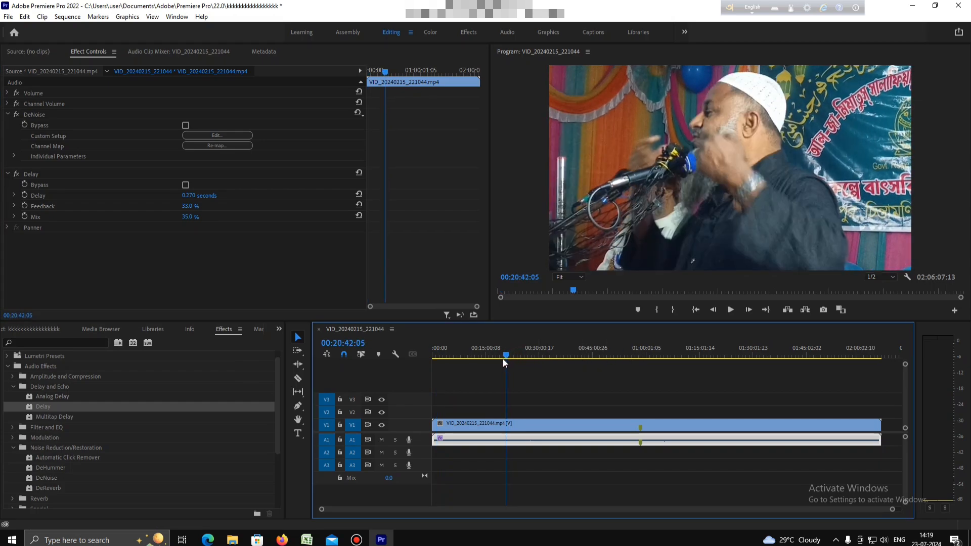
key("space")
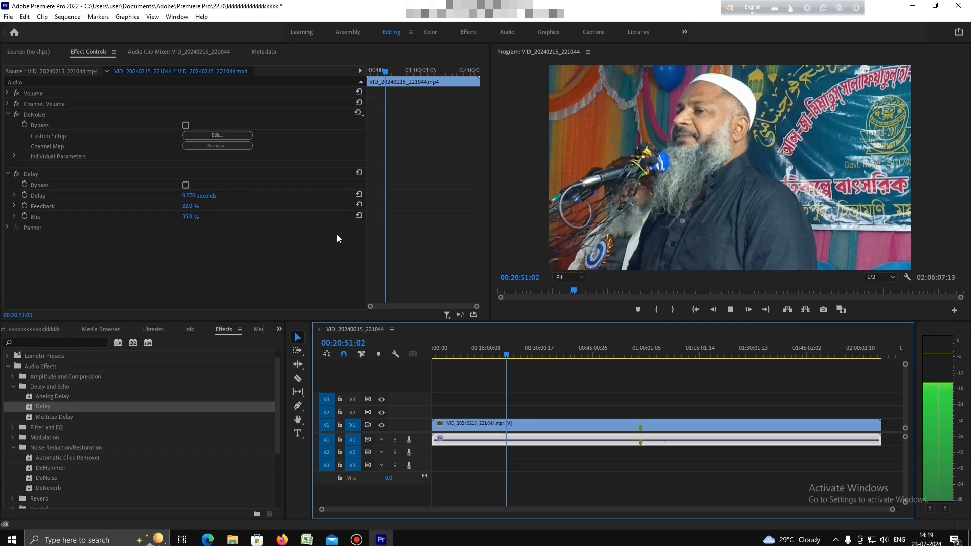
key("space")
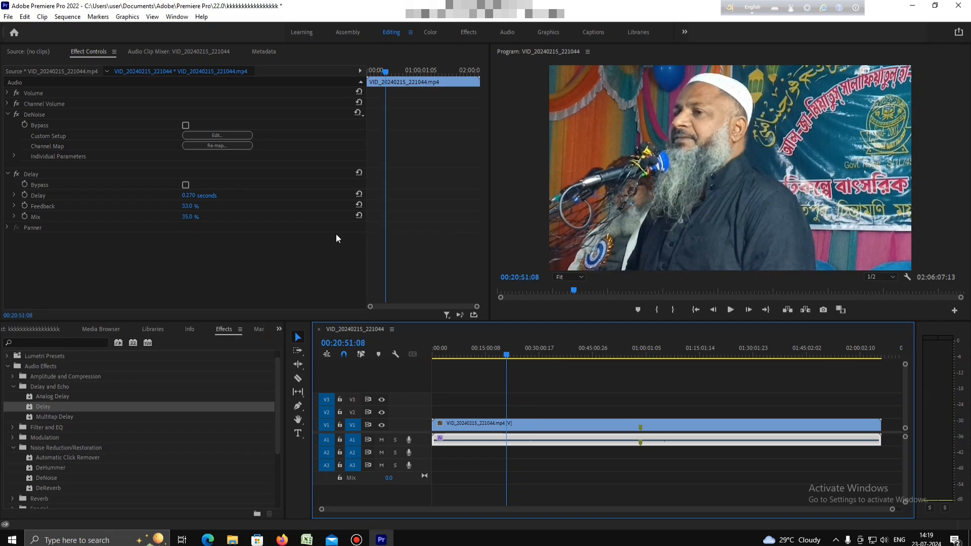
- Bypass the Delay effect and play the passage without it, keeping the A1 audio clip selected
left_click(185, 185)
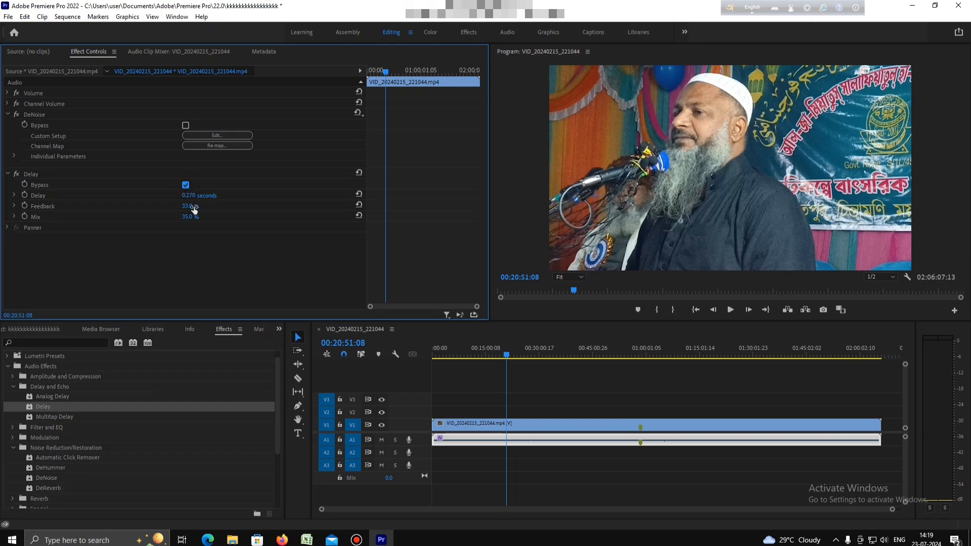
key("space")
left_click(729, 309)
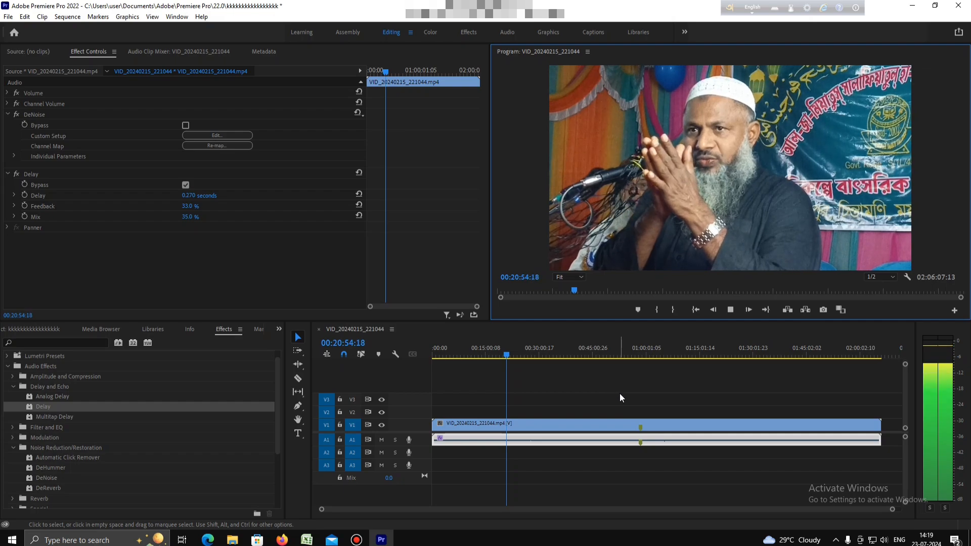
left_click(619, 447)
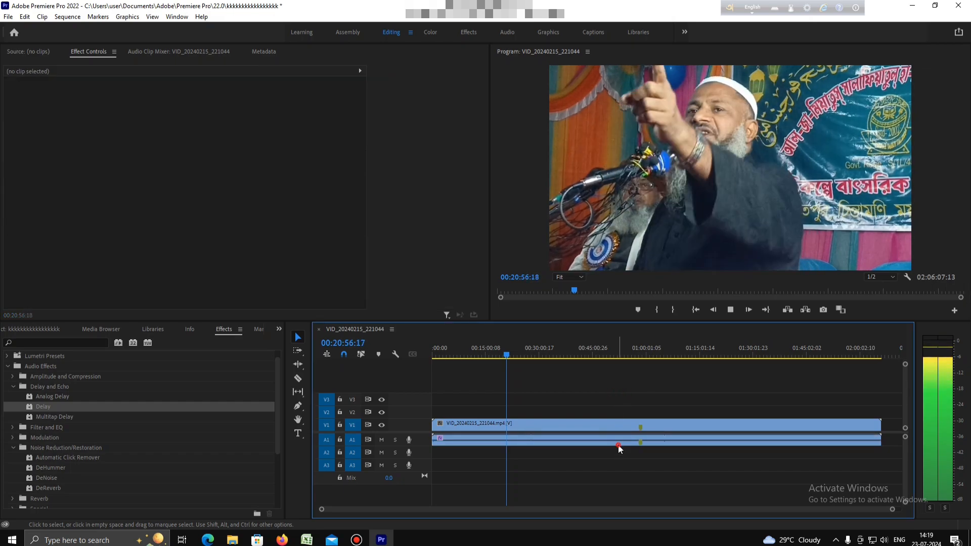
left_click(619, 446)
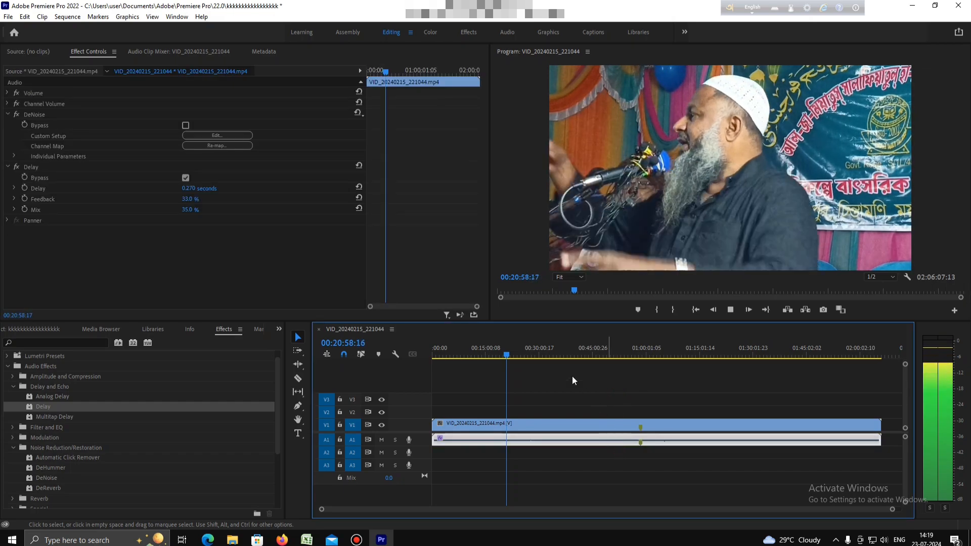
key("space")
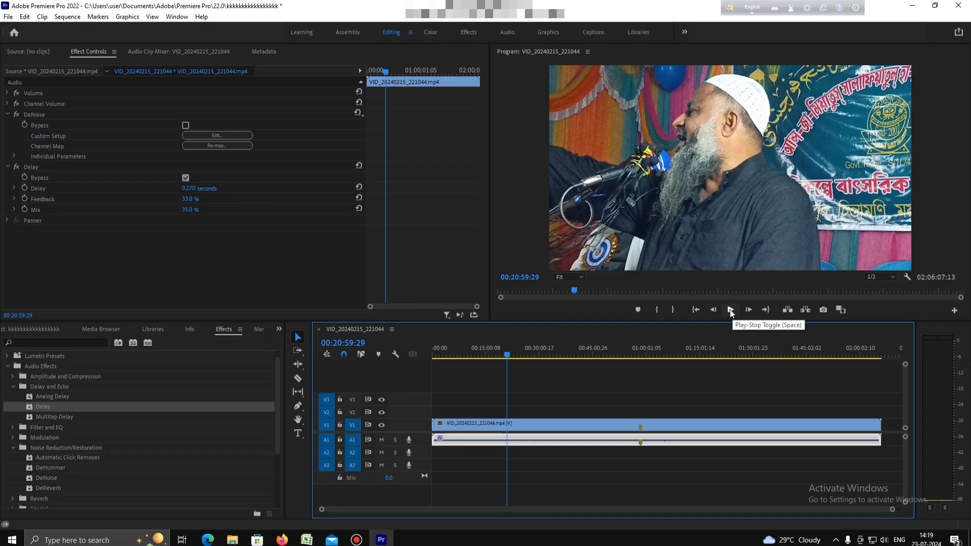
- Bypass DeNoise as well and play the original, unprocessed audio
left_click(185, 126)
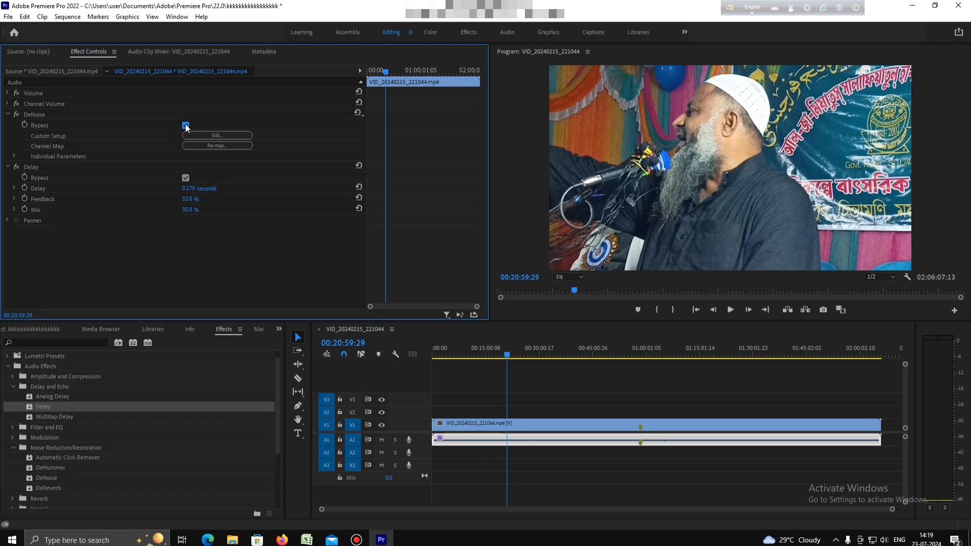
left_click(731, 310)
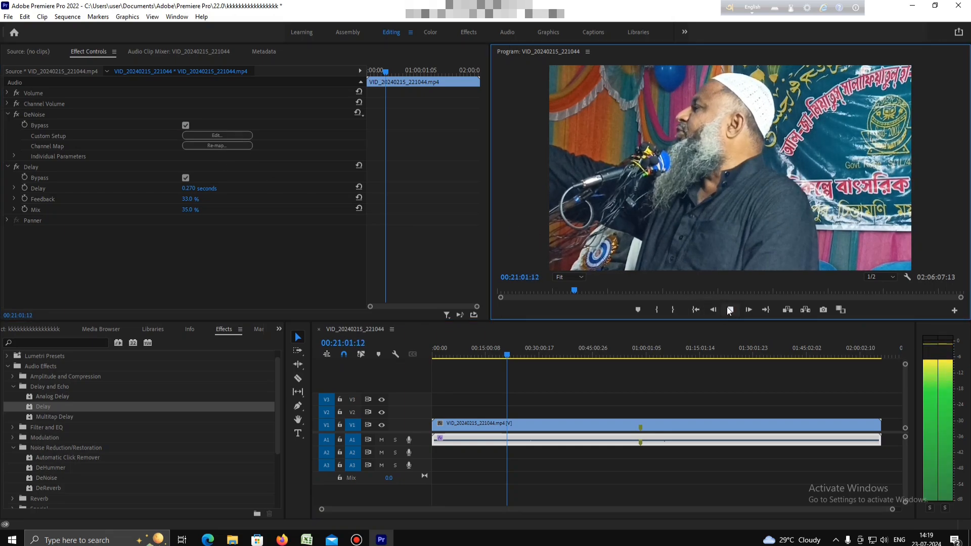
left_click(731, 310)
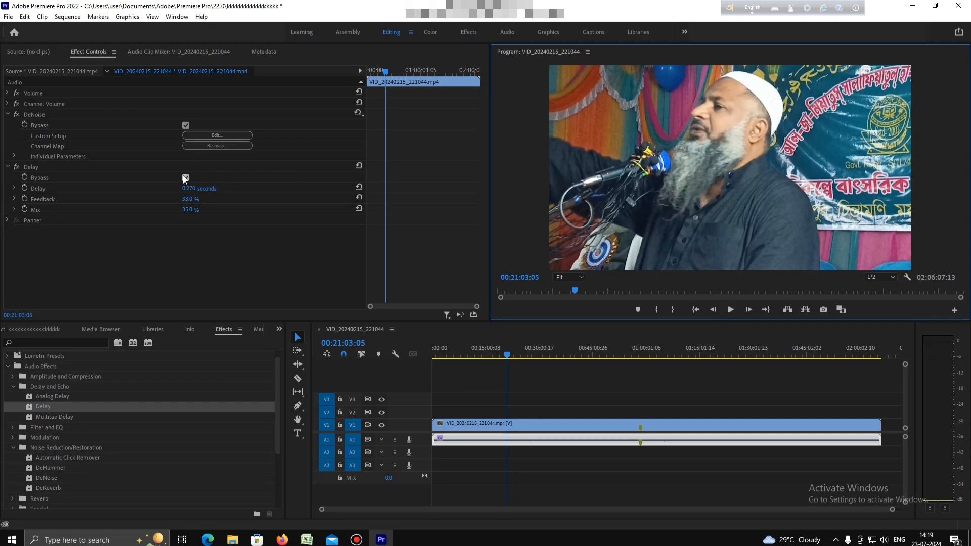
- Turn off Bypass for both DeNoise and Delay and listen to the processed audio
left_click(186, 126)
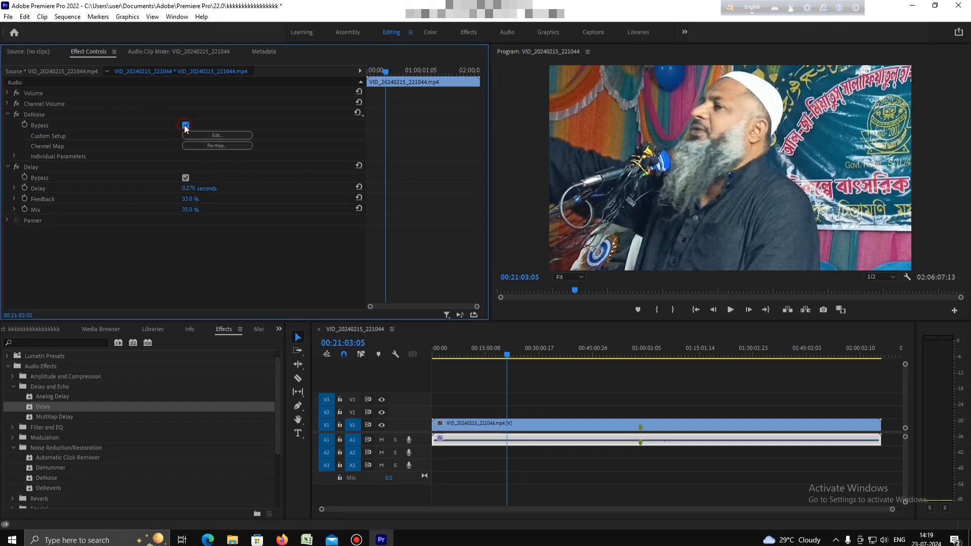
left_click(185, 178)
left_click(731, 310)
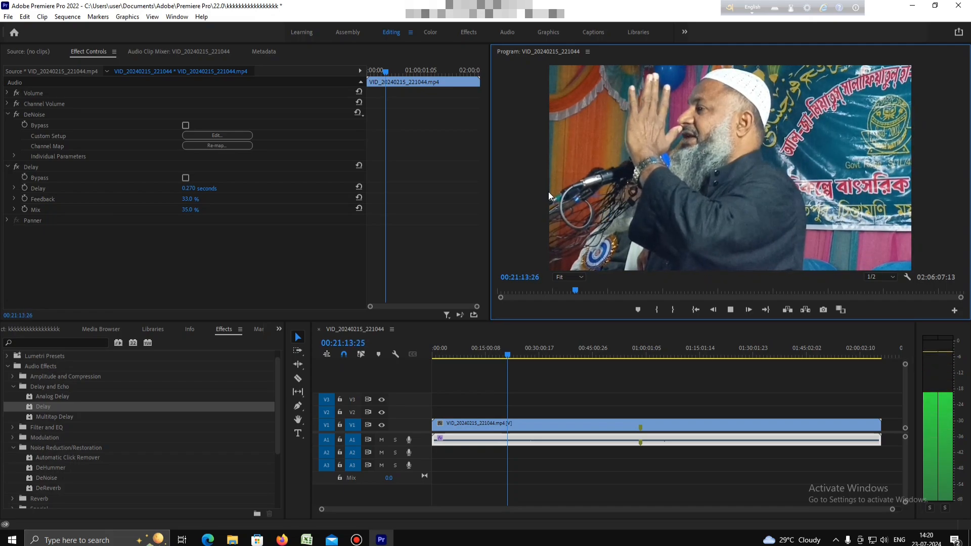
key("space")
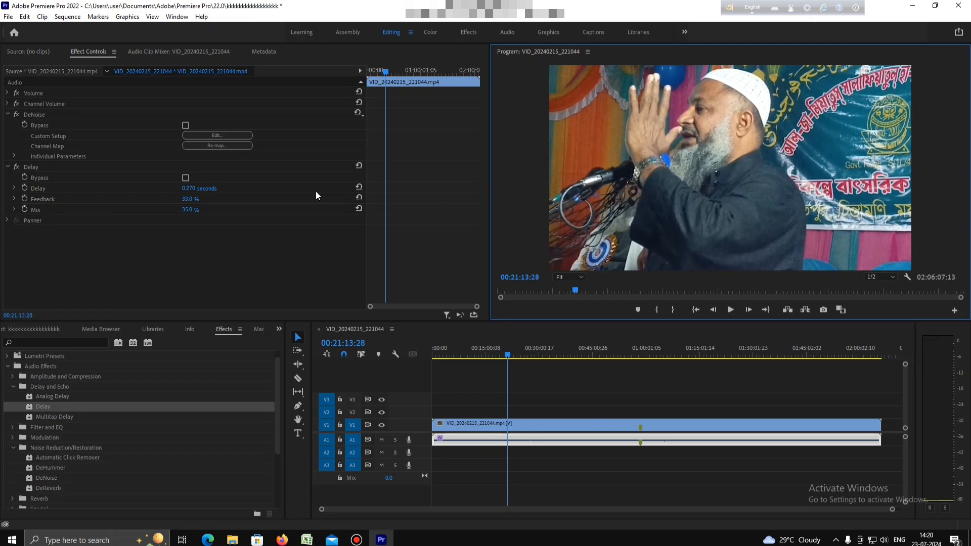
- Try a Mix of 50% and a Feedback of 41% on the Delay effect and preview the sound
left_click(188, 215)
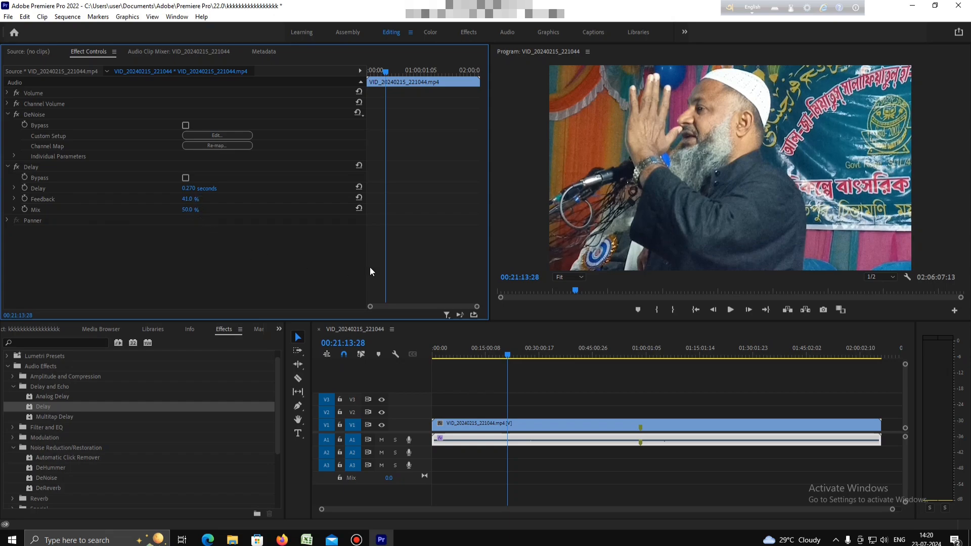
left_click(730, 310)
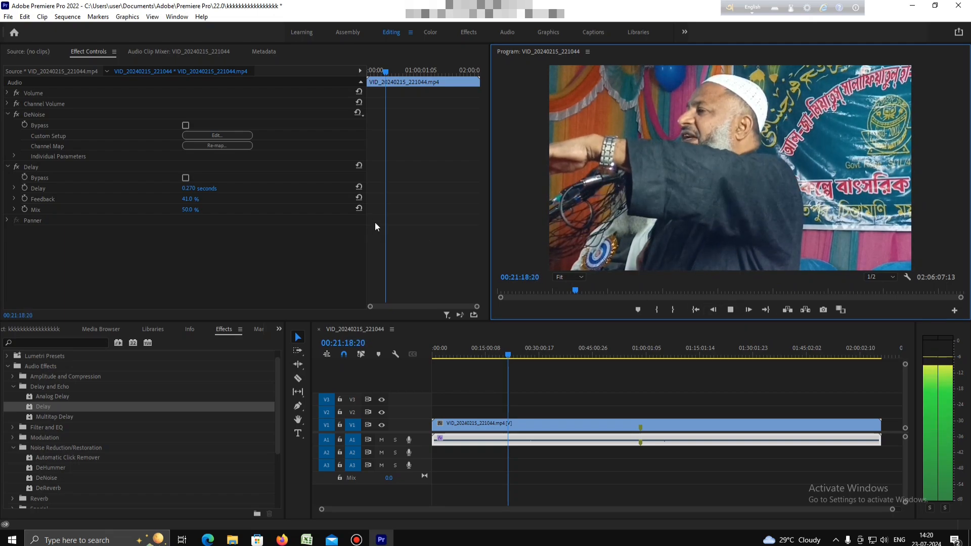
key("space")
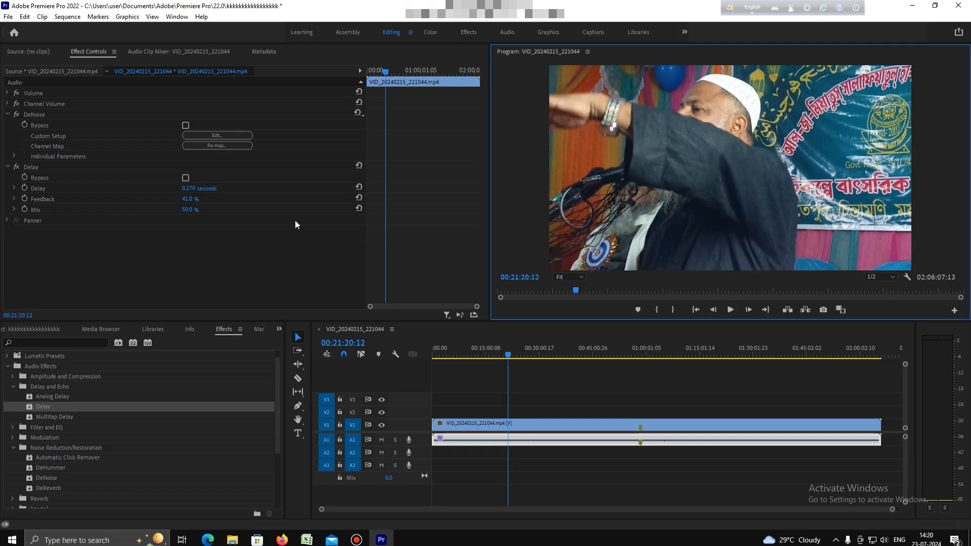
- Set the Delay effect's Feedback to 36% and Mix to 35%, and play the audio to check them
left_click(188, 200)
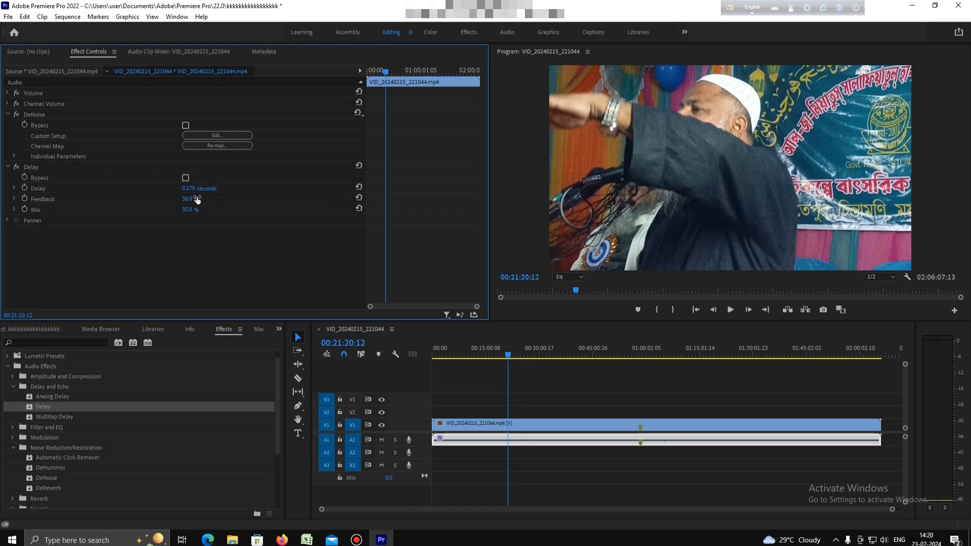
key("space")
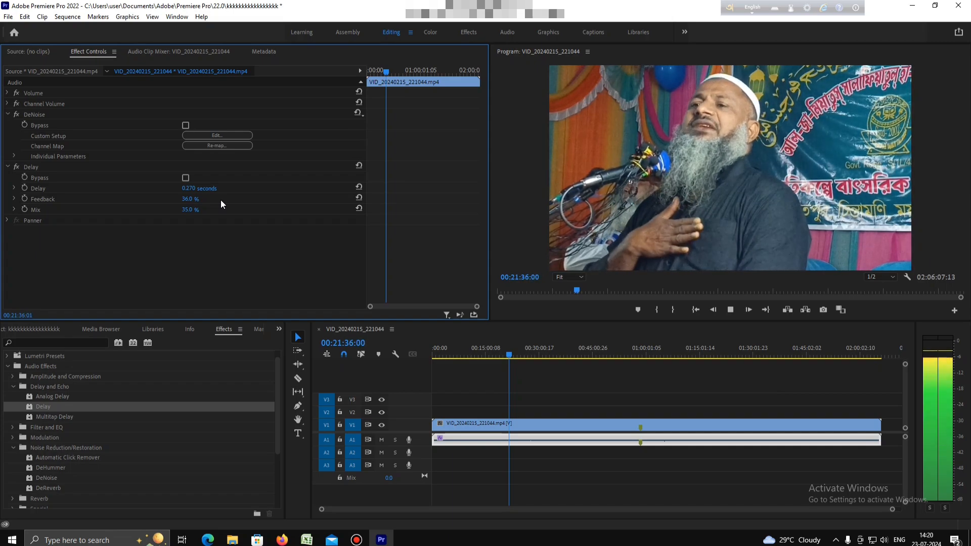
key("space")
- Add the Mastering effect from the Special audio effects to the clip
scroll(156, 367, "down", 1)
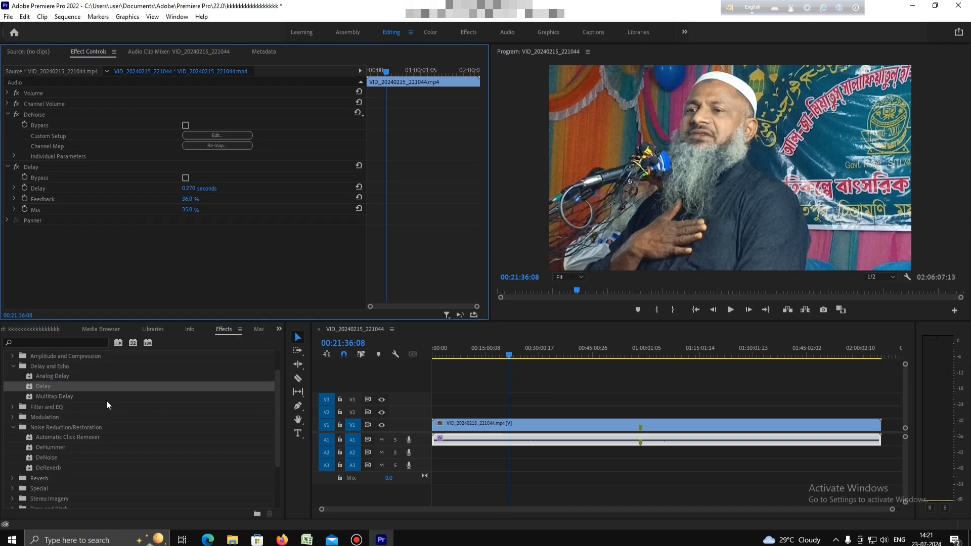
scroll(113, 394, "down", 2)
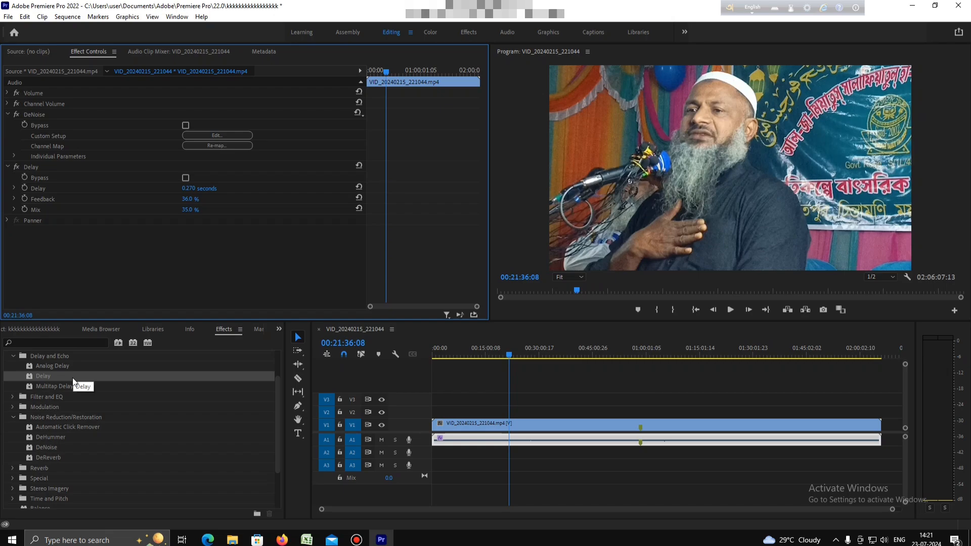
scroll(66, 399, "down", 1)
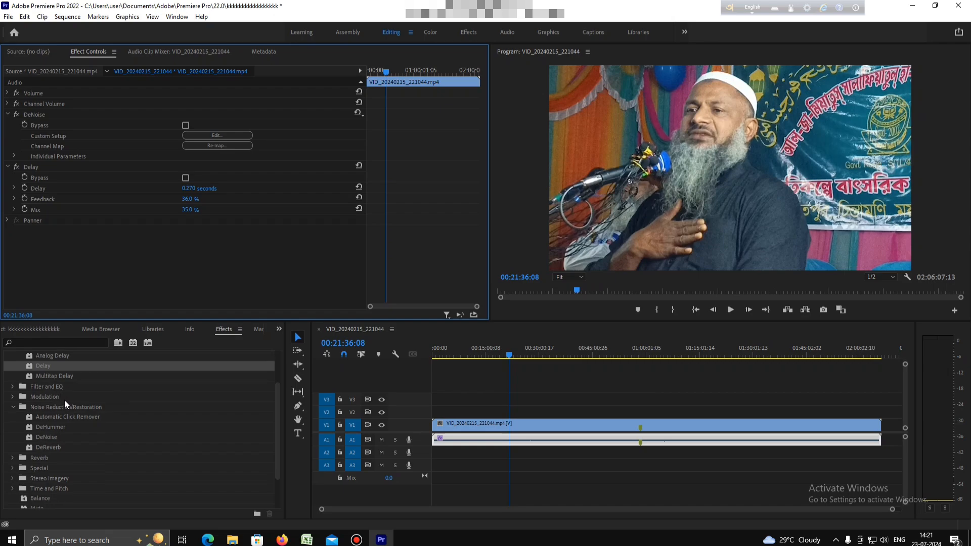
scroll(65, 397, "down", 2)
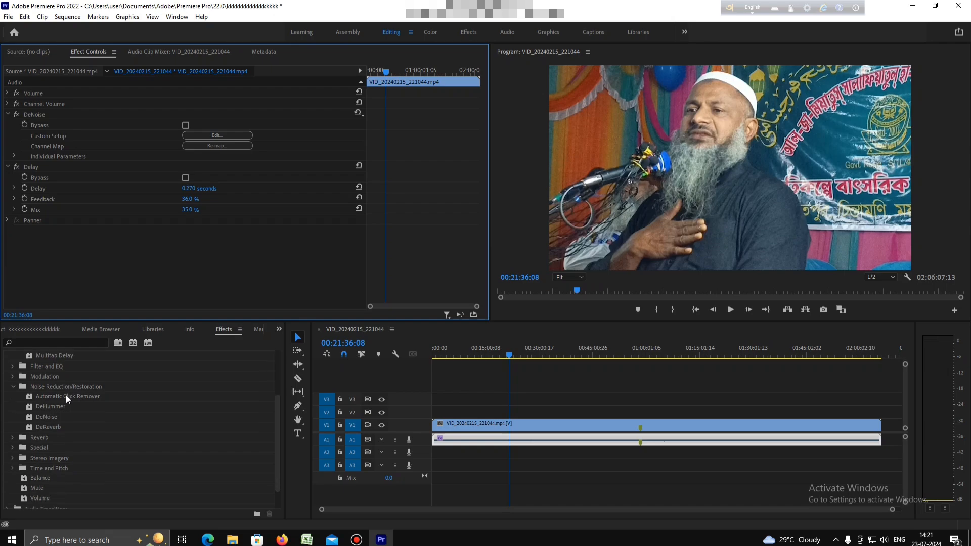
left_click(12, 447)
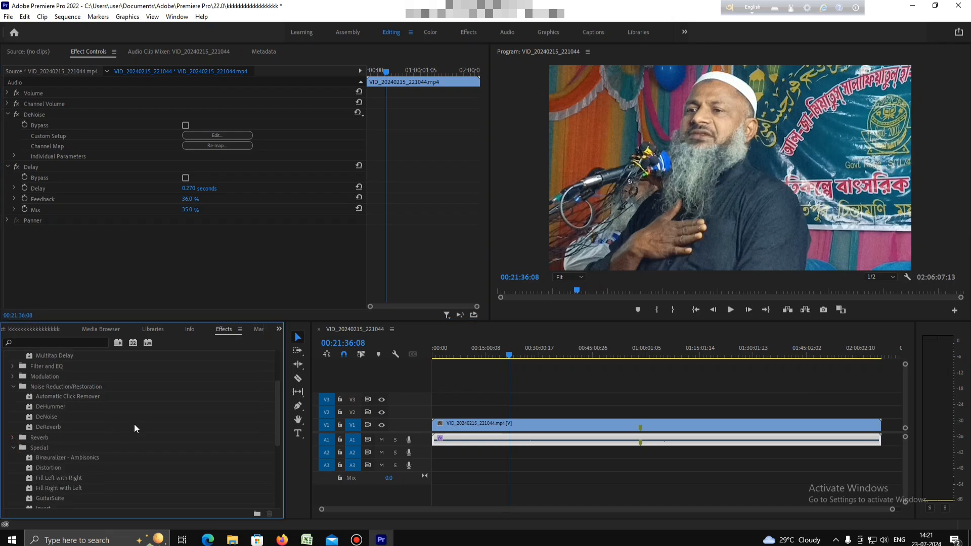
scroll(135, 424, "down", 6)
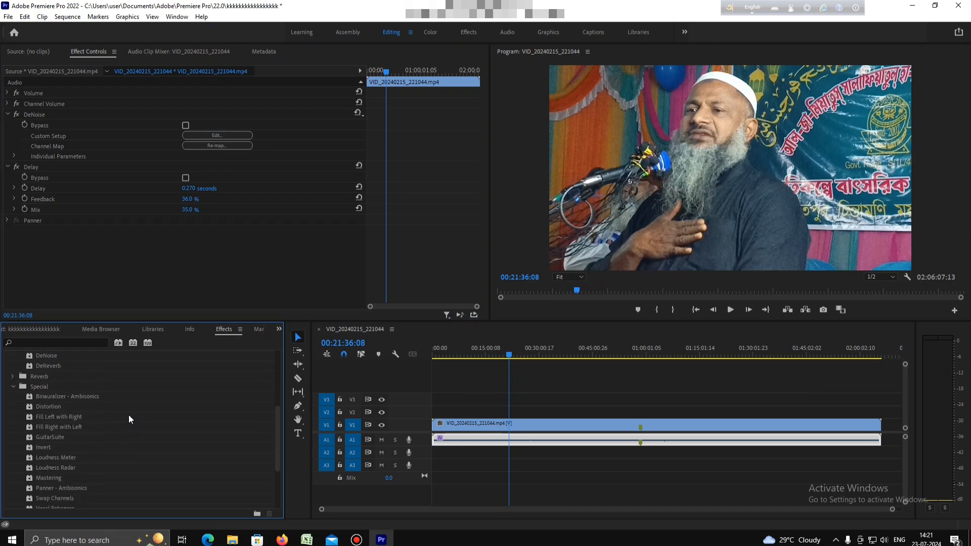
double_click(41, 480)
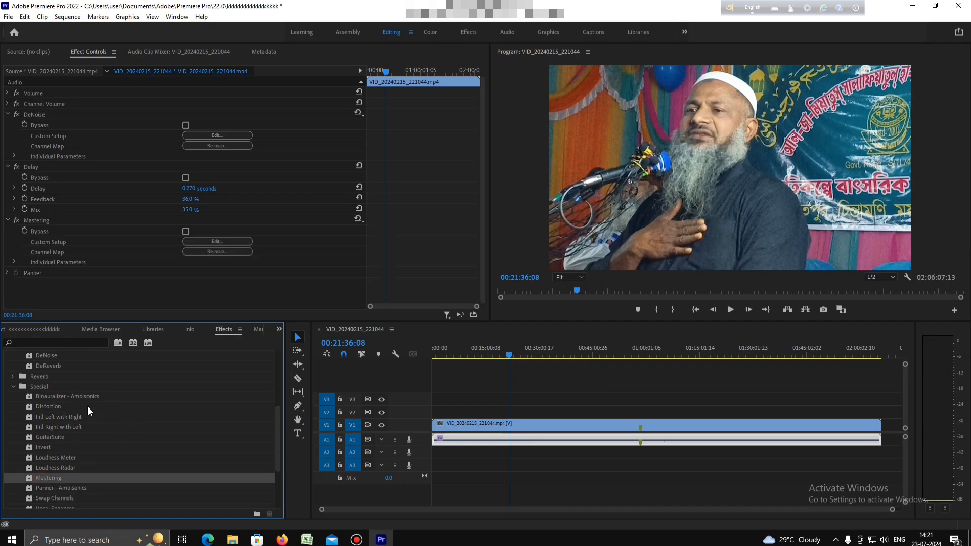
- Compare the audio with the Mastering effect bypassed and active by playing a passage in each state
left_click(186, 232)
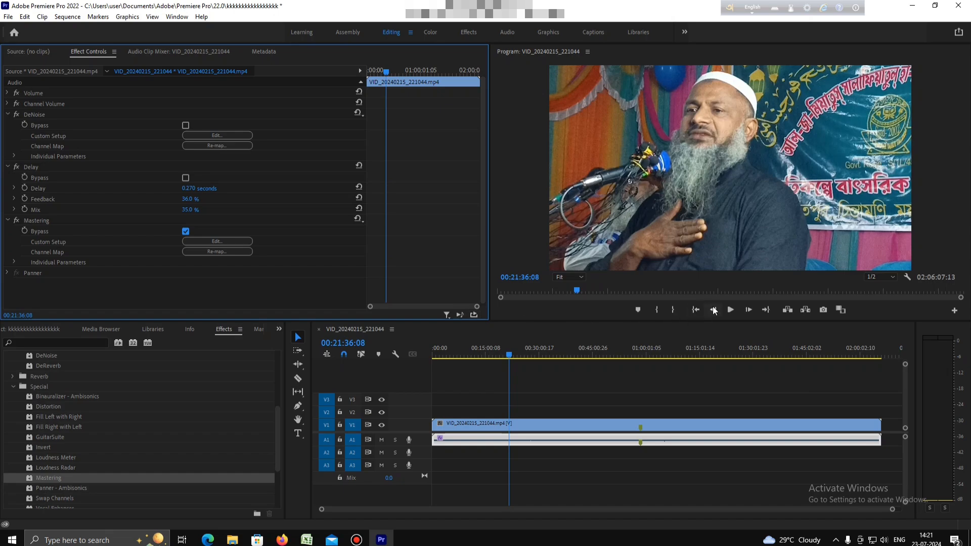
left_click(731, 309)
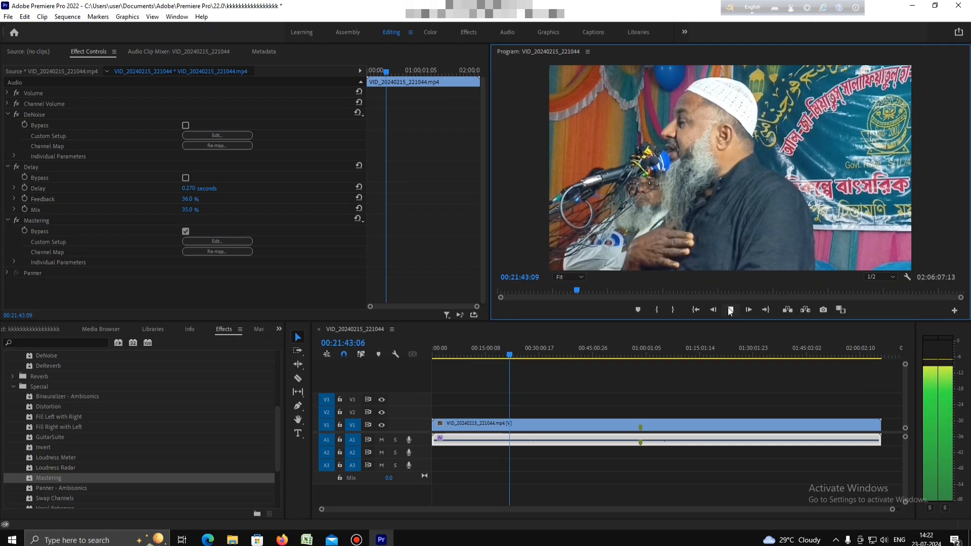
left_click(730, 310)
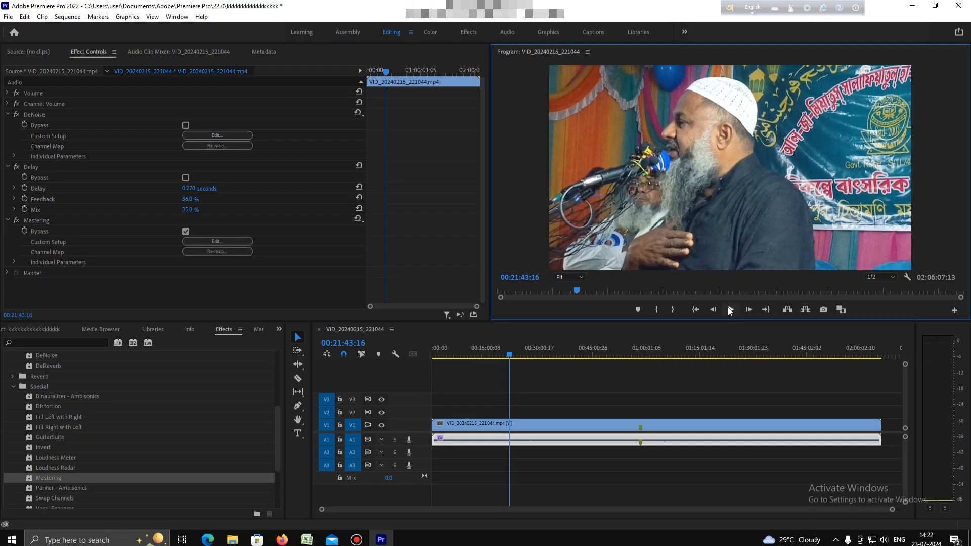
left_click(186, 232)
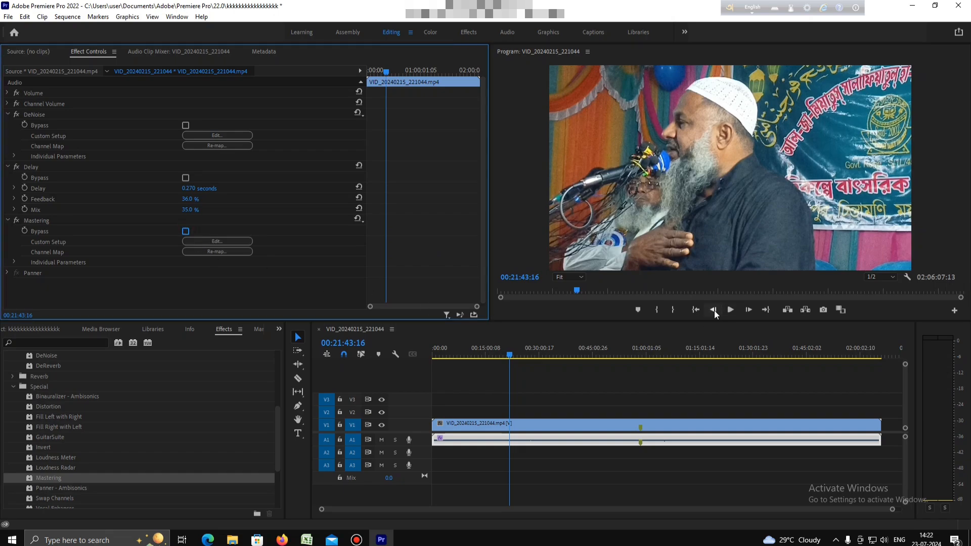
left_click(730, 310)
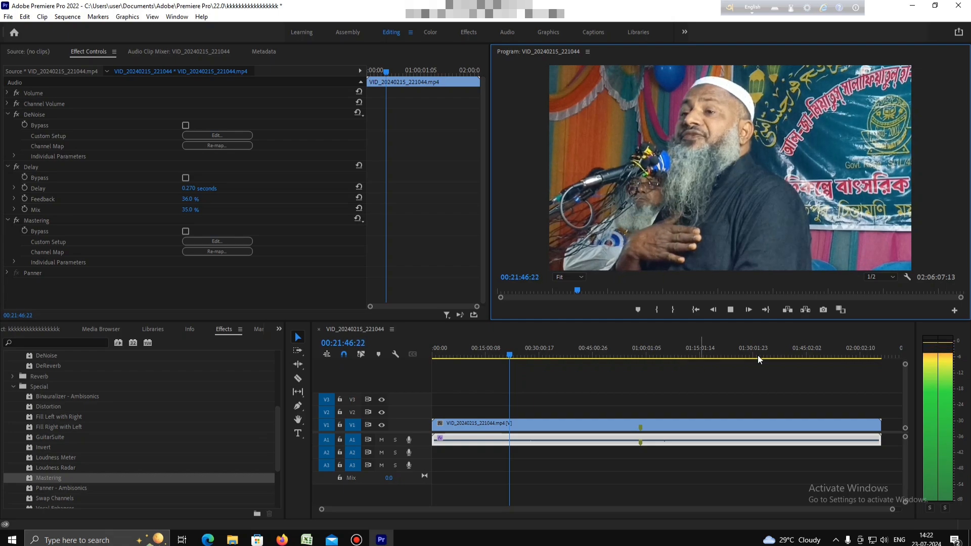
left_click(730, 310)
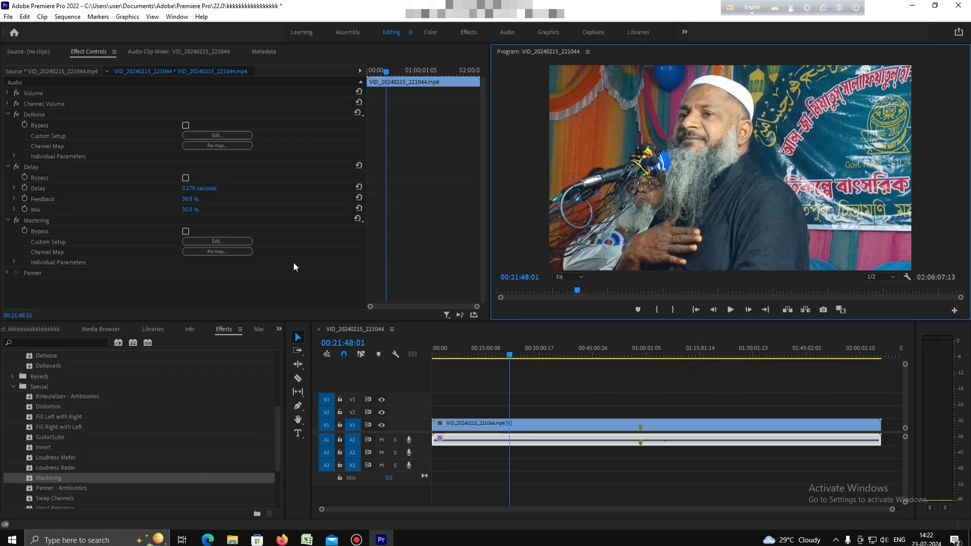
- Open the Mastering effect's custom setup and move the high shelf point to about 3658 Hz and -0.3 dB during playback
left_click(216, 241)
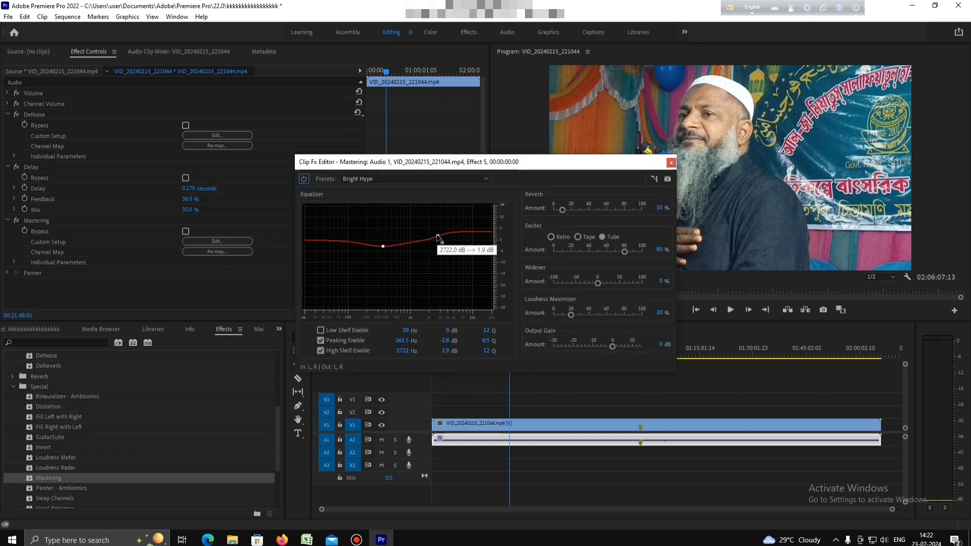
mouse_move(437, 236)
left_mouse_down()
mouse_move(441, 246)
mouse_move(444, 226)
mouse_move(442, 235)
left_mouse_up()
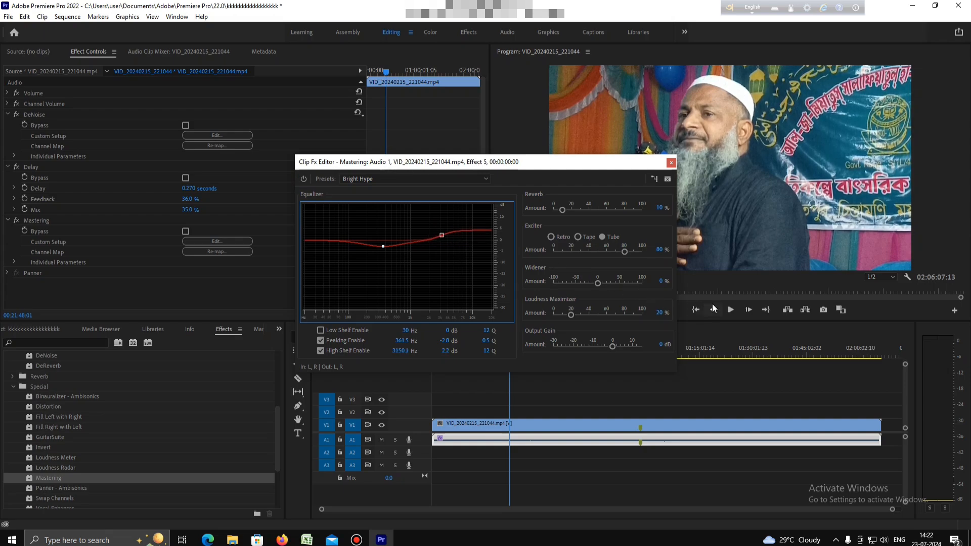
left_click(730, 310)
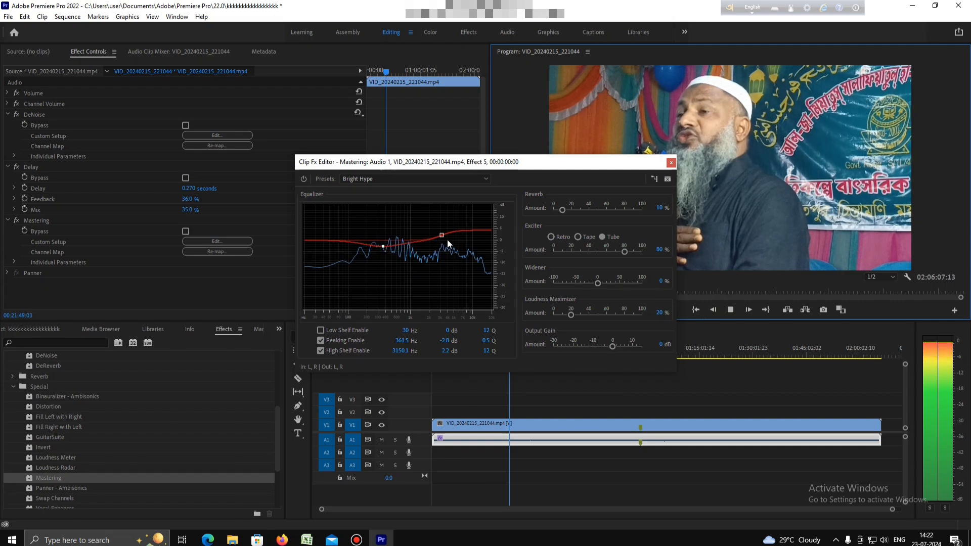
mouse_move(444, 238)
left_mouse_down()
mouse_move(455, 262)
mouse_move(470, 235)
mouse_move(446, 241)
left_mouse_up()
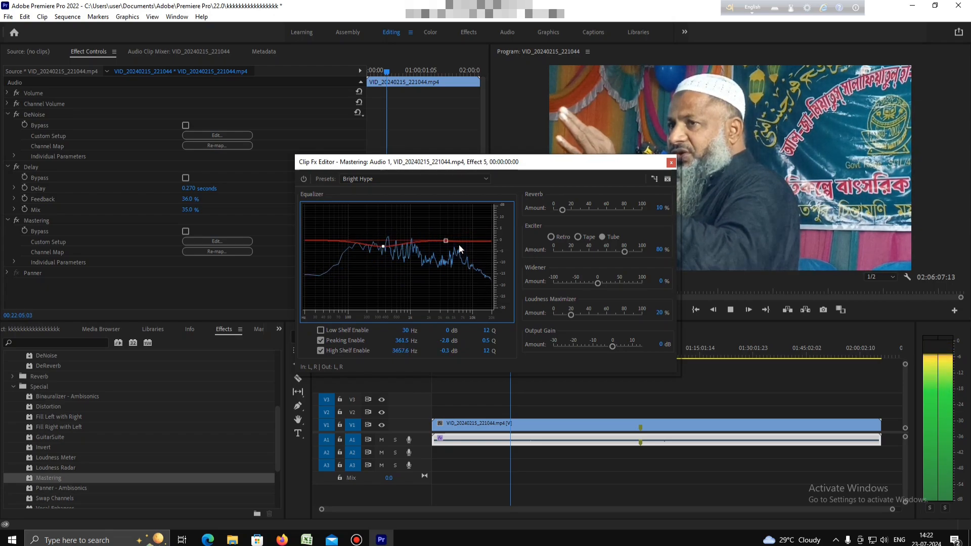
key("space")
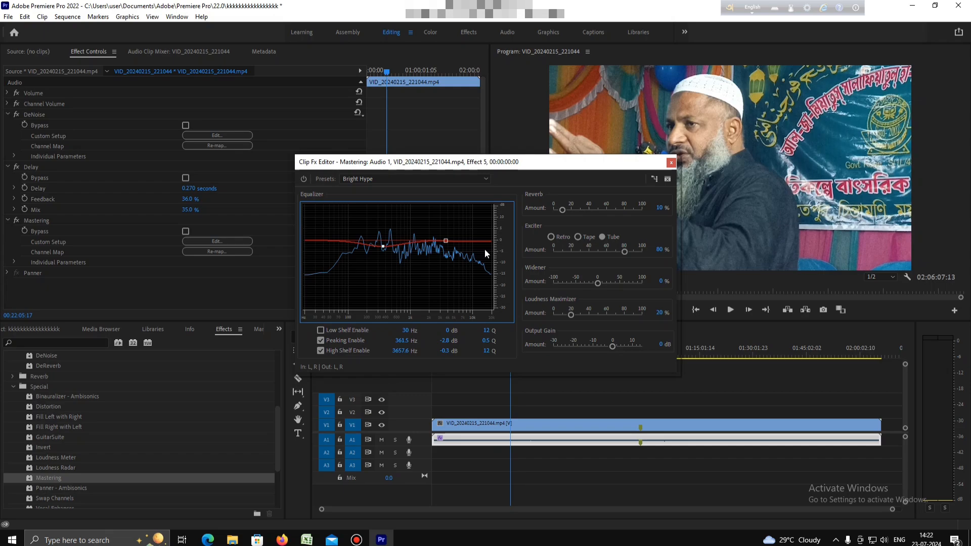
- Set the Mastering Reverb amount to 11% and the Exciter amount to 34% while listening to the audio
left_click(563, 210)
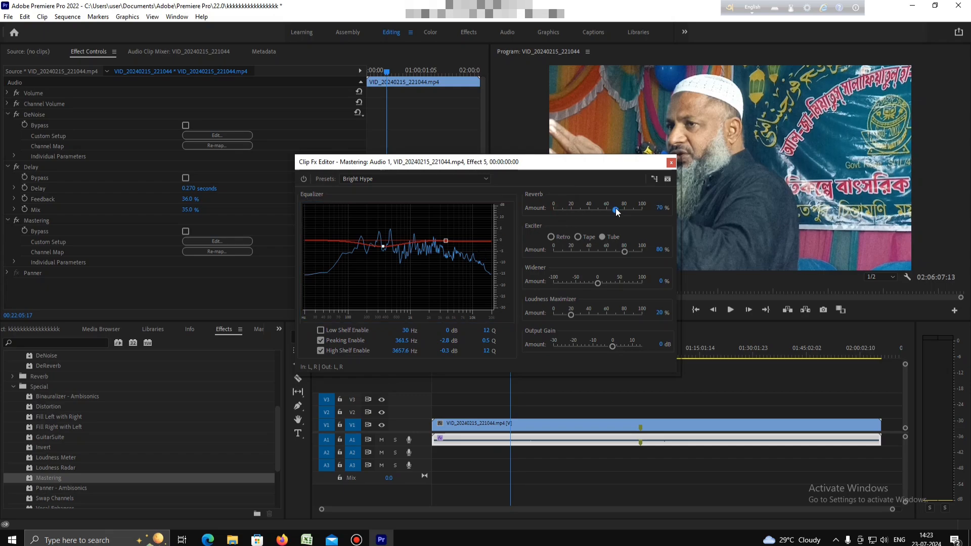
left_click_drag(615, 208, 558, 211)
left_click(572, 252)
left_click(728, 310)
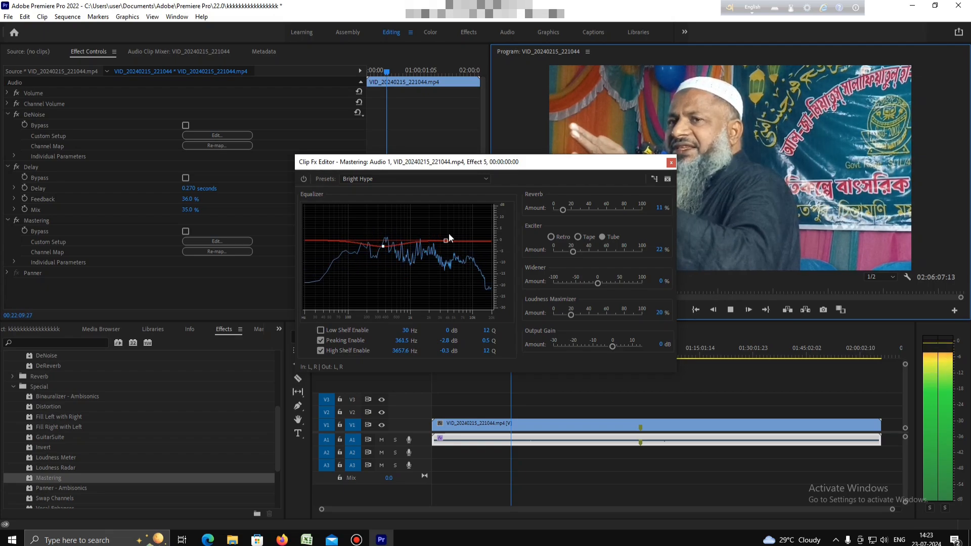
mouse_move(572, 251)
left_mouse_down()
mouse_move(636, 249)
mouse_move(560, 249)
left_mouse_up()
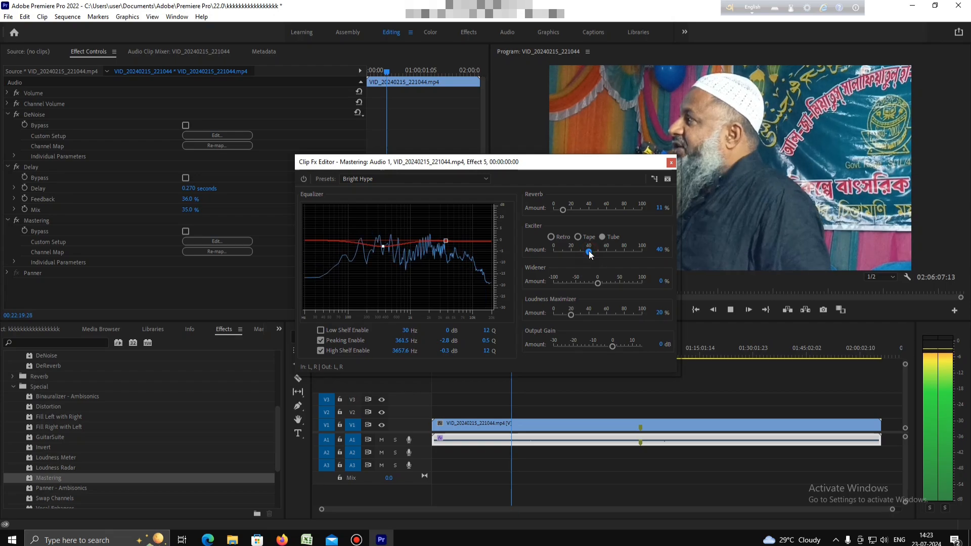
left_click(584, 251)
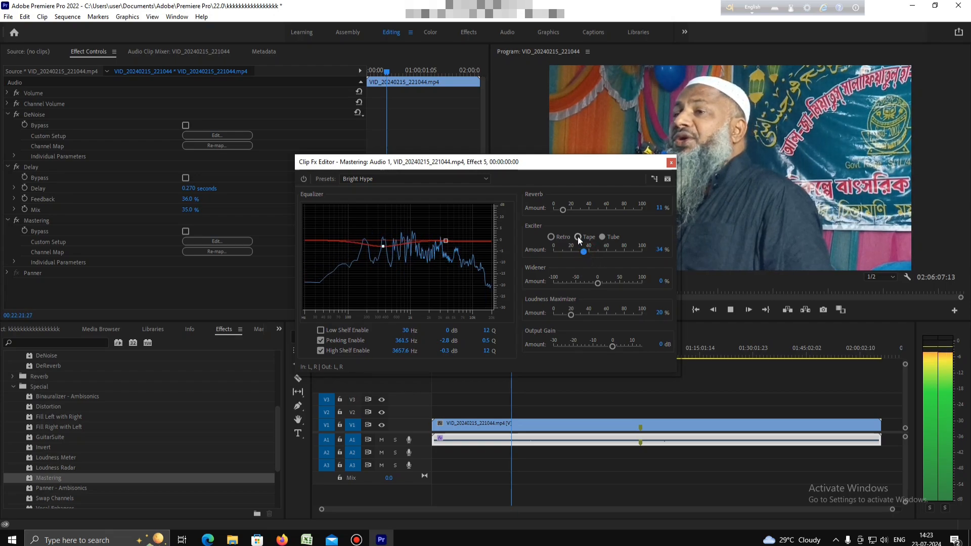
- Try a Widener amount of -67%, and bring it back to about 2%
left_click(597, 284)
left_click_drag(597, 285, 617, 281)
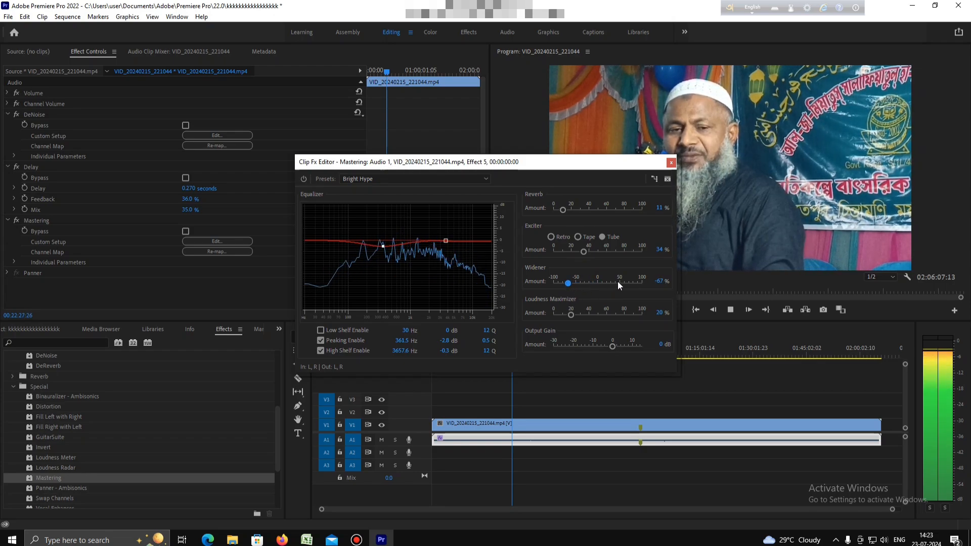
left_click(597, 281)
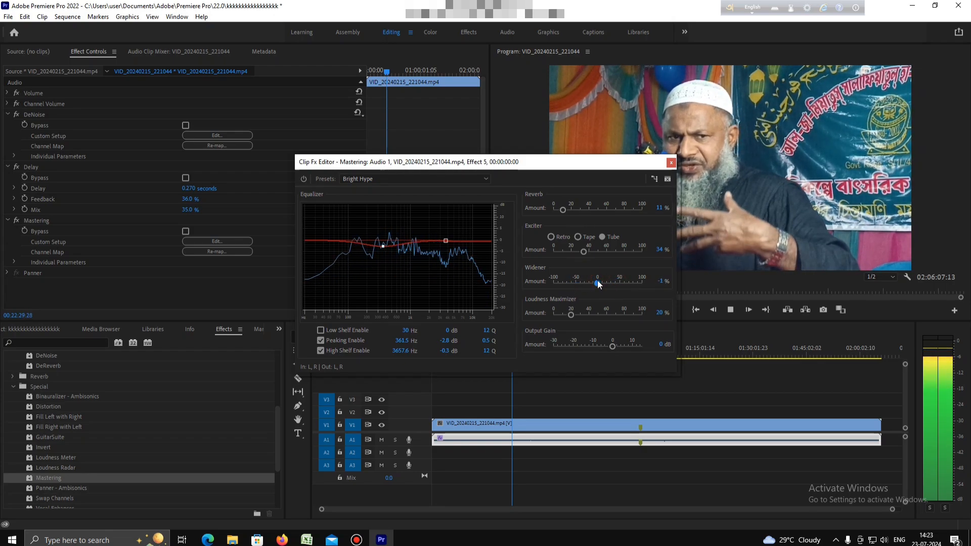
- Fine-tune the Mastering levels to 22% Loudness Maximizer, 0.5 dB Output Gain and 36% Exciter during playback
mouse_move(570, 312)
left_mouse_down()
mouse_move(589, 304)
mouse_move(572, 312)
left_mouse_up()
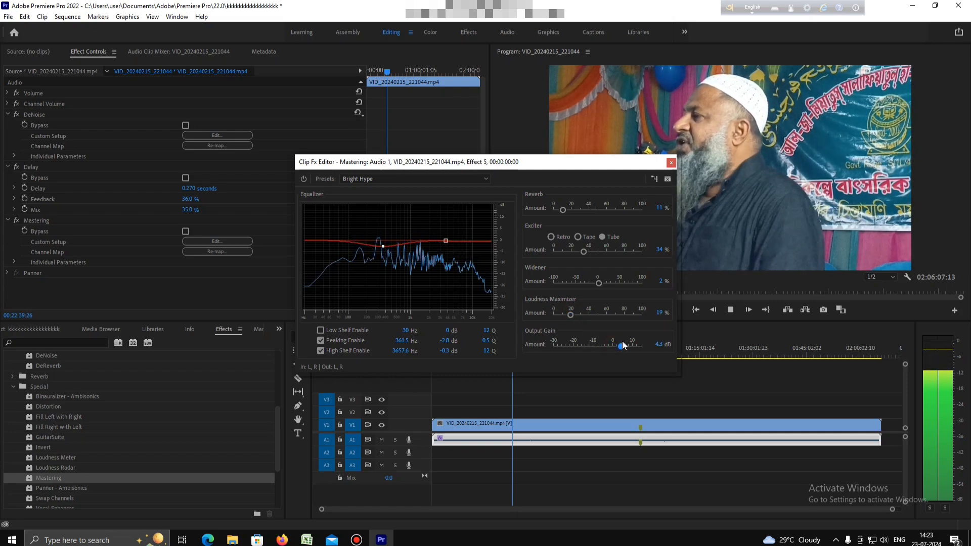
mouse_move(623, 343)
left_mouse_down()
mouse_move(589, 348)
mouse_move(614, 341)
left_mouse_up()
mouse_move(571, 314)
left_mouse_down()
mouse_move(587, 311)
mouse_move(574, 319)
left_mouse_up()
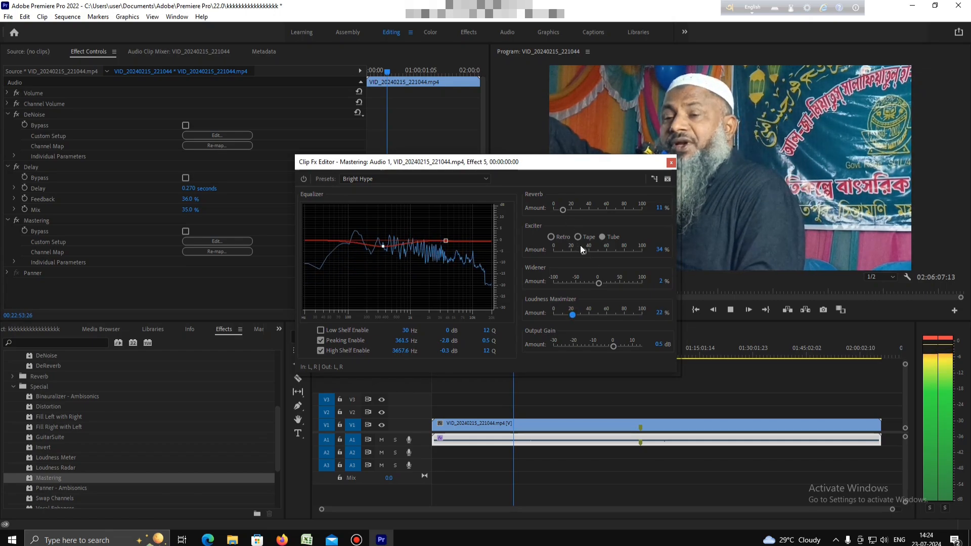
left_click_drag(583, 251, 584, 253)
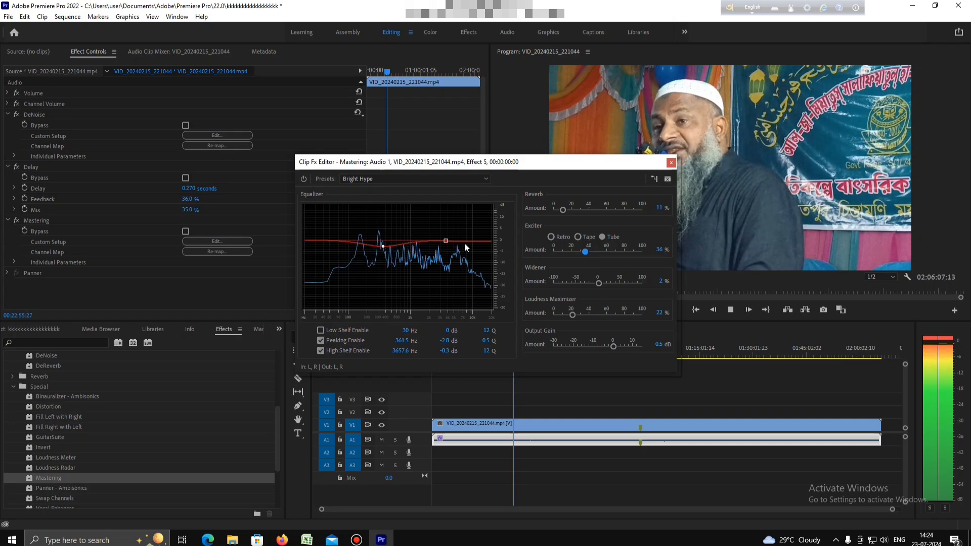
- Move the equalizer's high shelf point to about 5725 Hz, -1 dB, and the peaking point to about 435 Hz, -0.3 dB, after trying 6 dB
left_click_drag(446, 241, 458, 243)
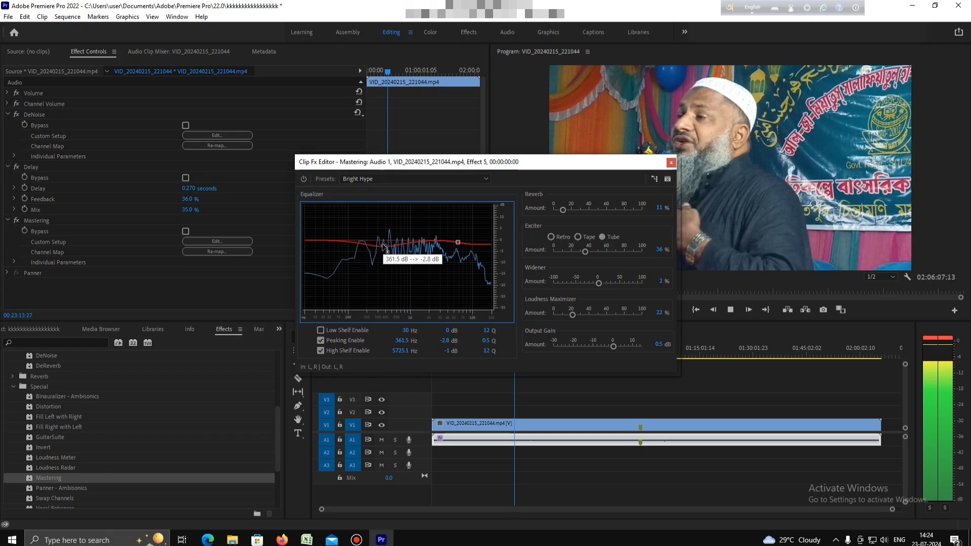
key("space")
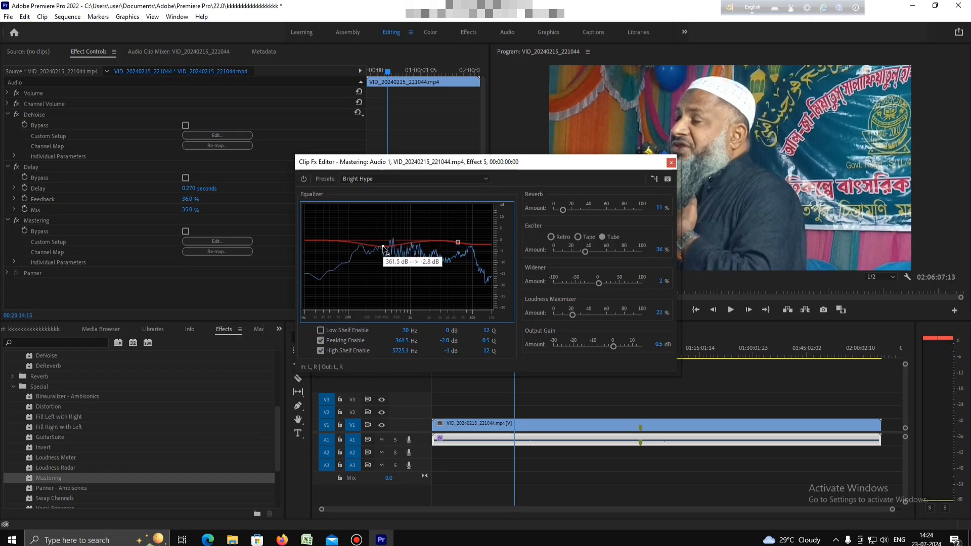
left_click_drag(383, 244, 388, 226)
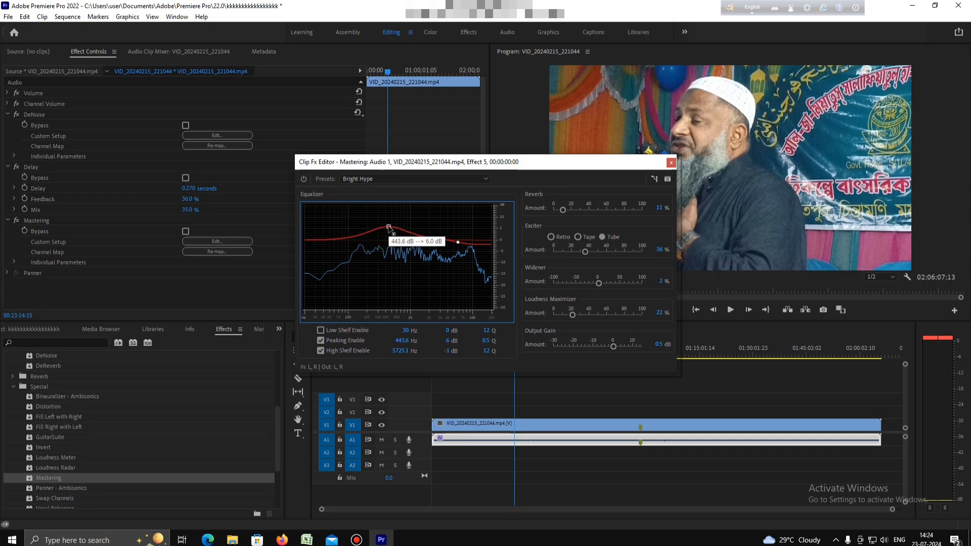
key("space")
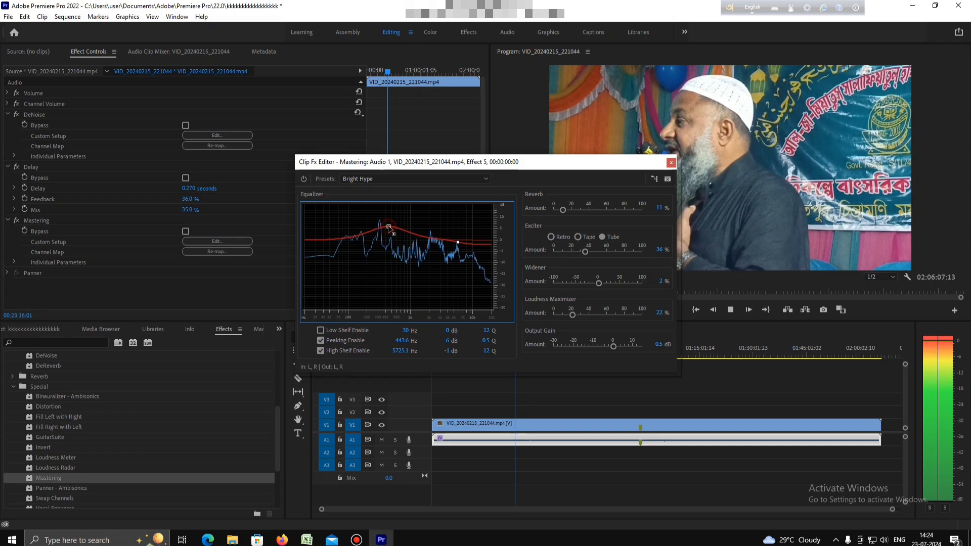
mouse_move(389, 228)
left_mouse_down()
mouse_move(393, 268)
mouse_move(388, 240)
left_mouse_up()
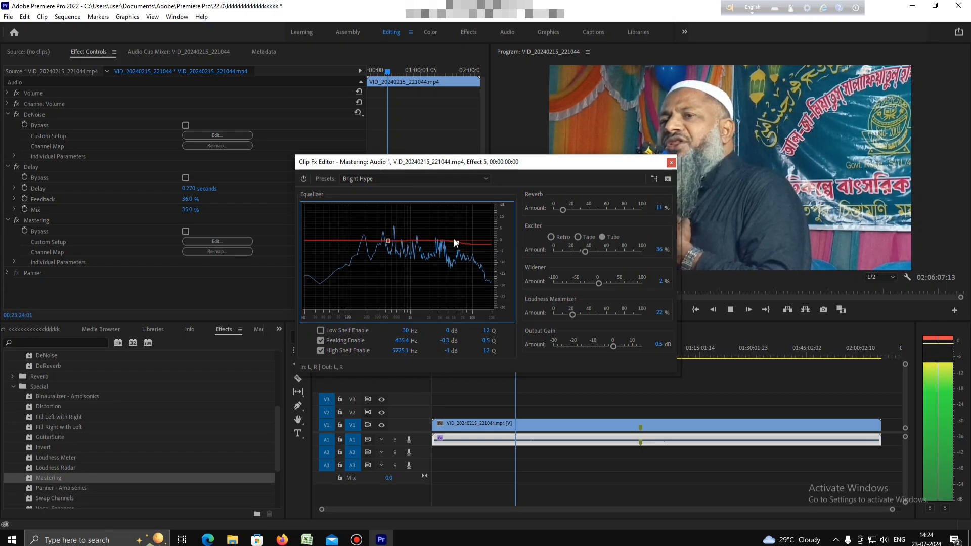
- Move the Mastering equalizer's high shelf point to about 5024 Hz, -3.2 dB, with a Q of 10.7, after trying 3868 Hz
mouse_move(455, 243)
left_mouse_down()
mouse_move(418, 242)
mouse_move(447, 240)
left_mouse_up()
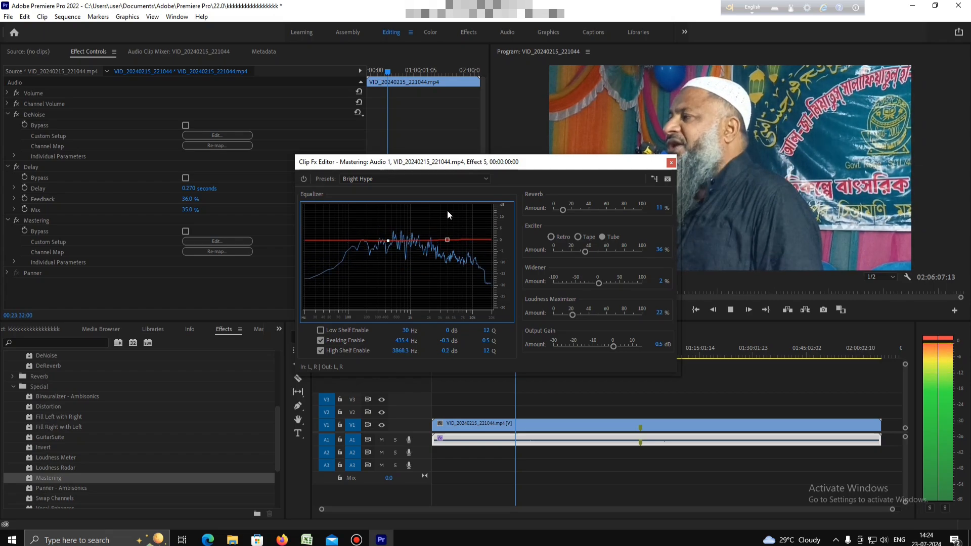
key("space")
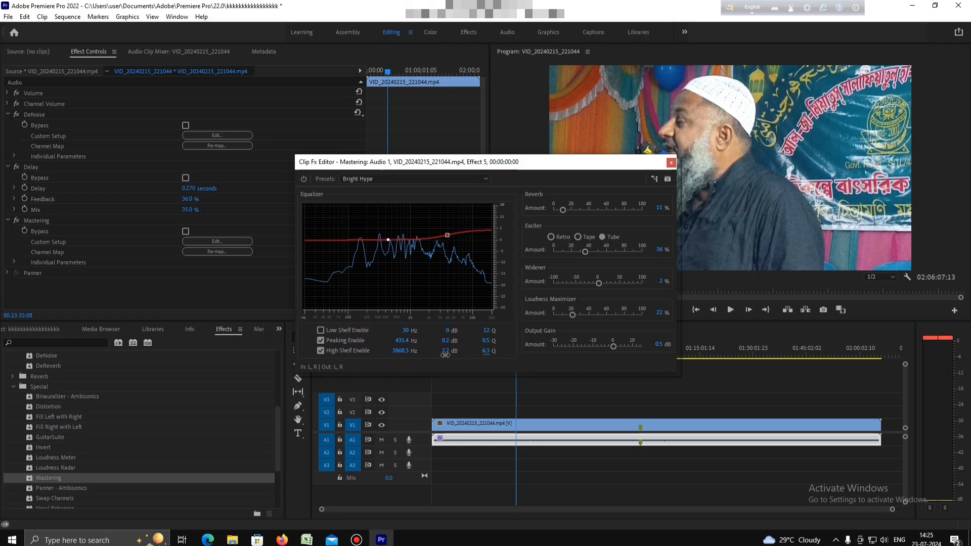
left_click(447, 235)
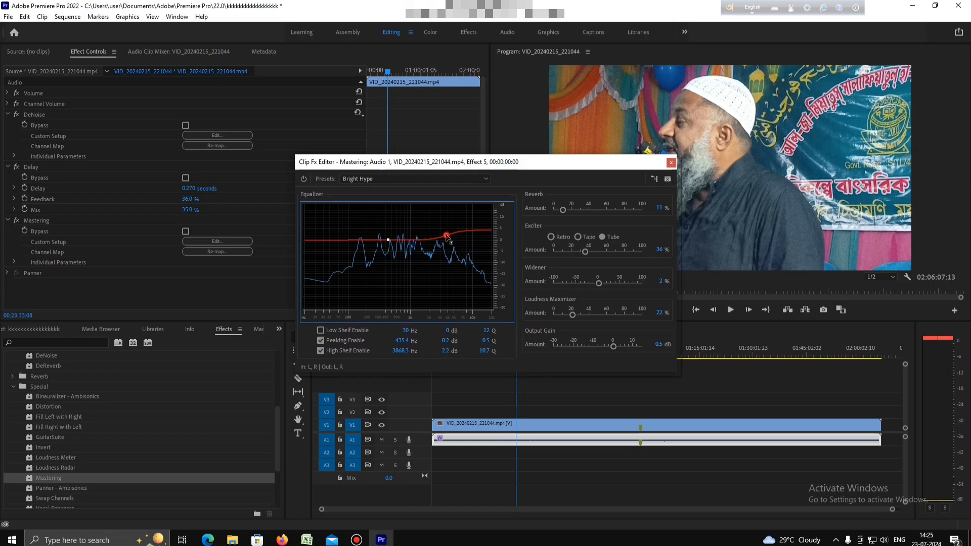
- Enable the low shelf at about 28.5 Hz, -3.9 dB, and move peaking to 150 Hz, -1.9 dB and high shelf to 7718 Hz, -1 dB
left_click(321, 330)
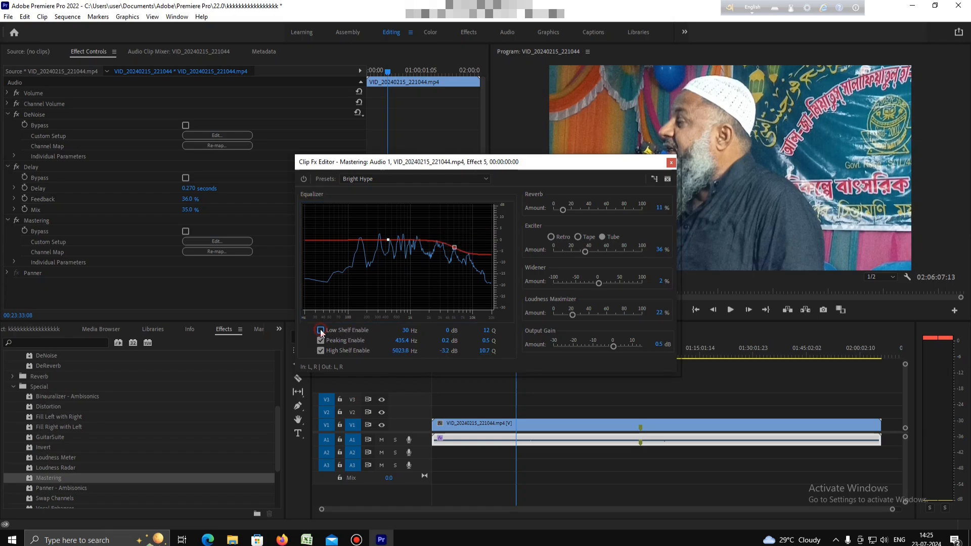
left_click(316, 241)
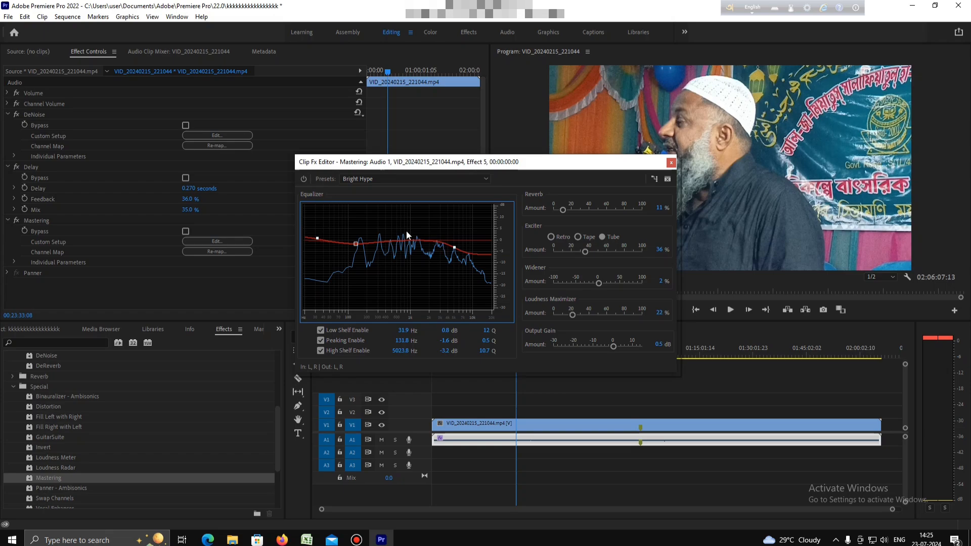
left_click(730, 308)
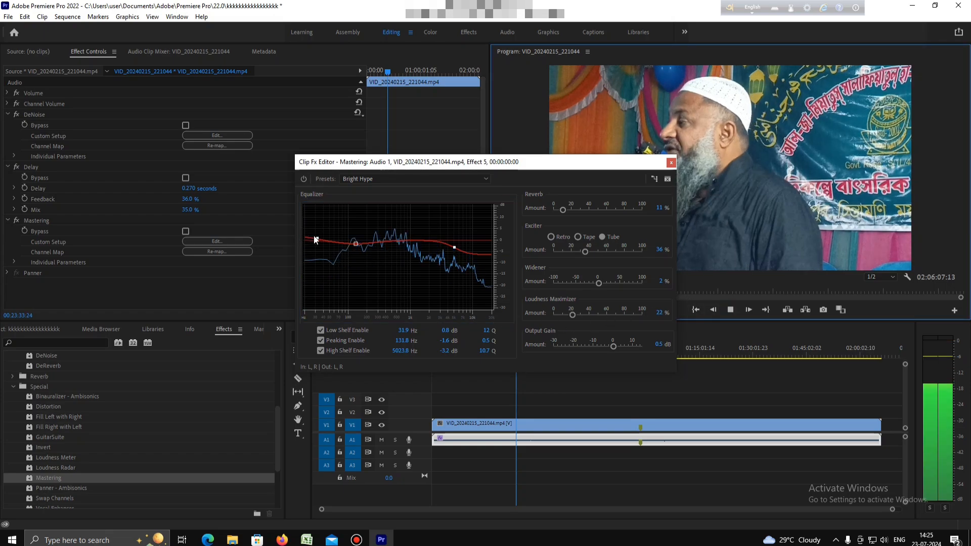
left_click_drag(318, 238, 359, 246)
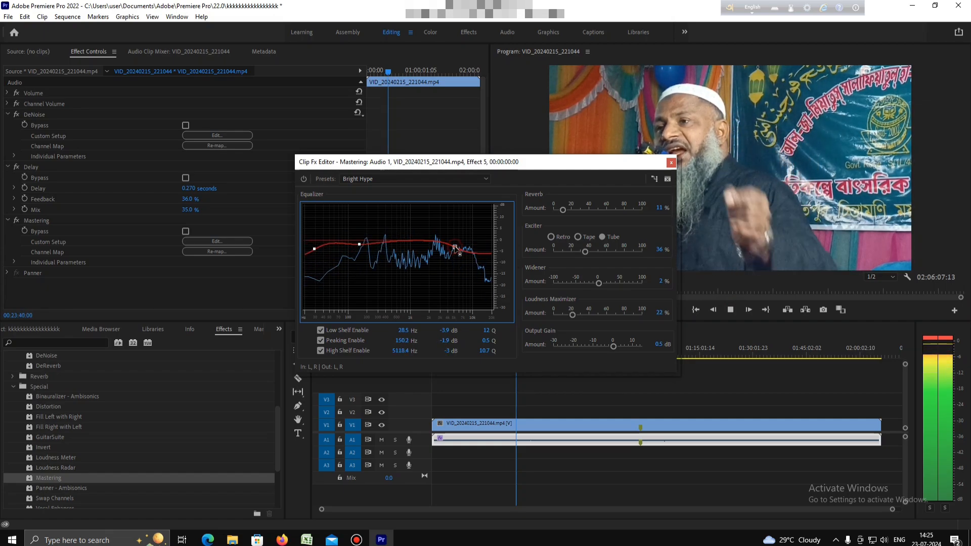
left_click_drag(454, 247, 466, 242)
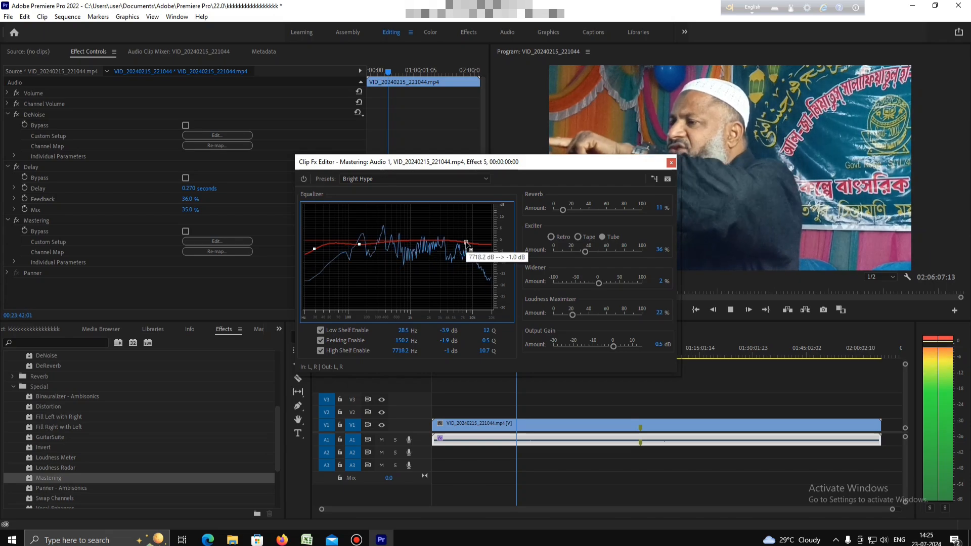
- Set the Mastering Exciter amount to 38% and the Reverb amount to 8% while listening to the audio
left_click_drag(585, 250, 586, 250)
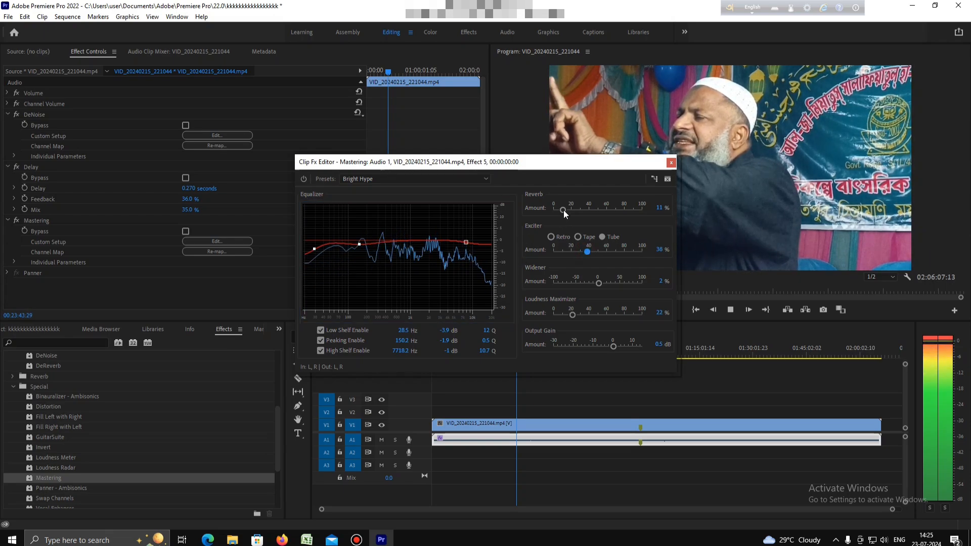
left_click_drag(563, 210, 563, 213)
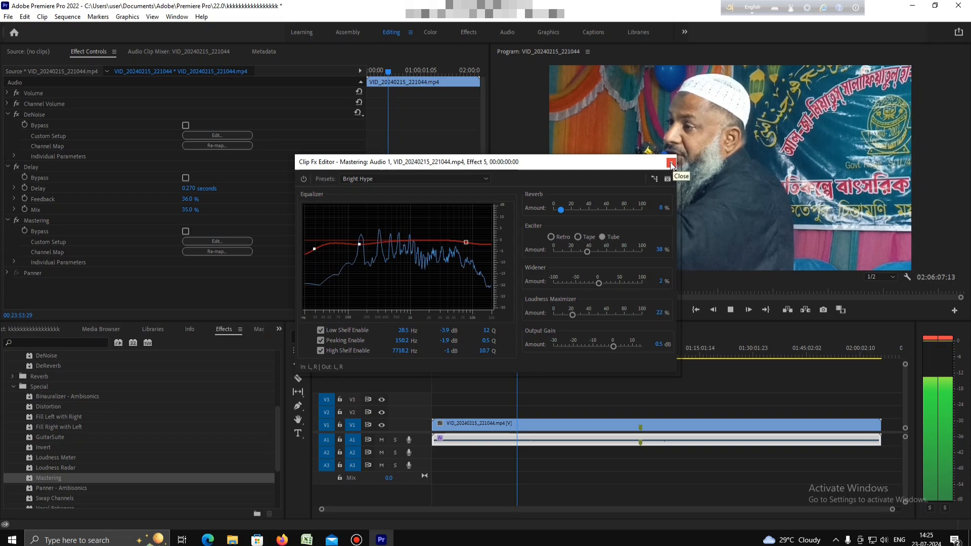
key("space")
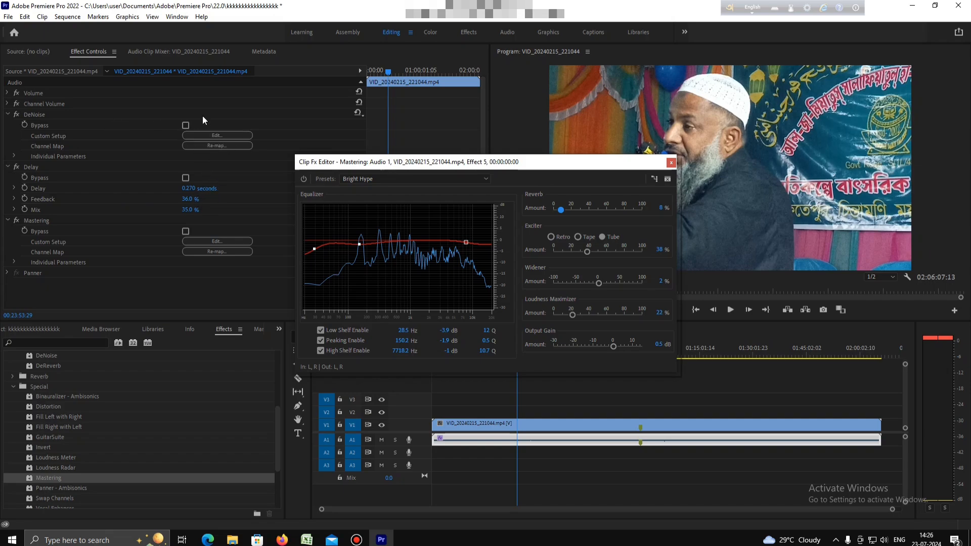
- Set the DeNoise amount to 19% during playback, after trying 0% and 64%, and close its editor
left_click(210, 135)
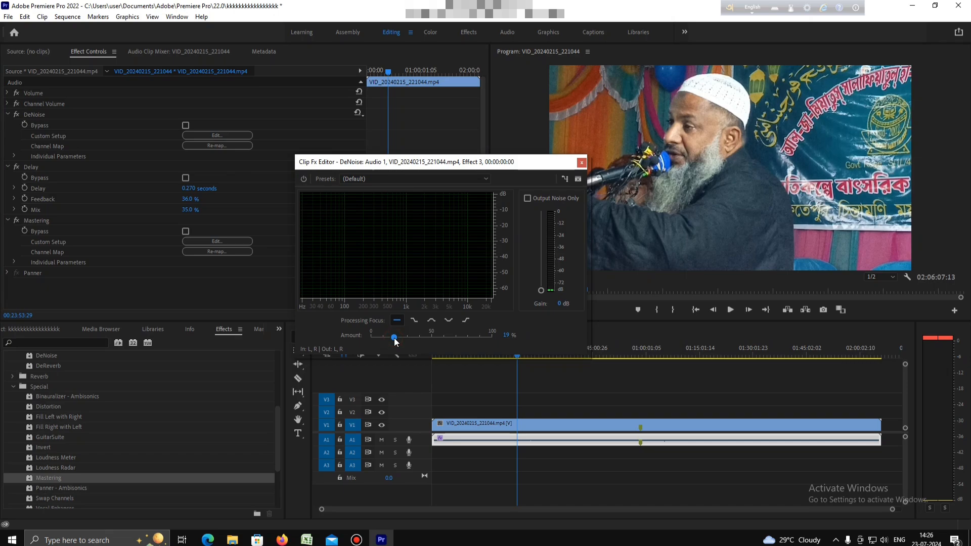
left_click(733, 311)
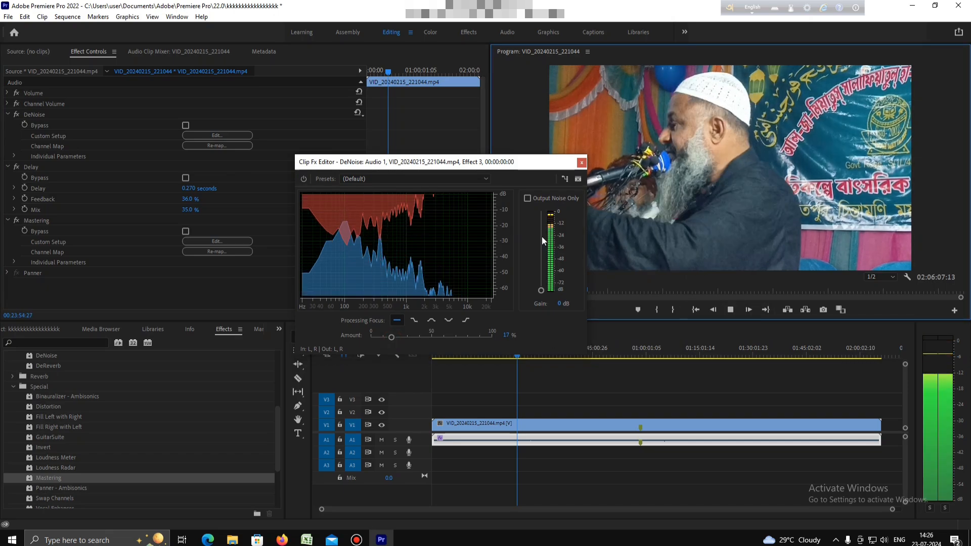
left_click_drag(502, 165, 308, 246)
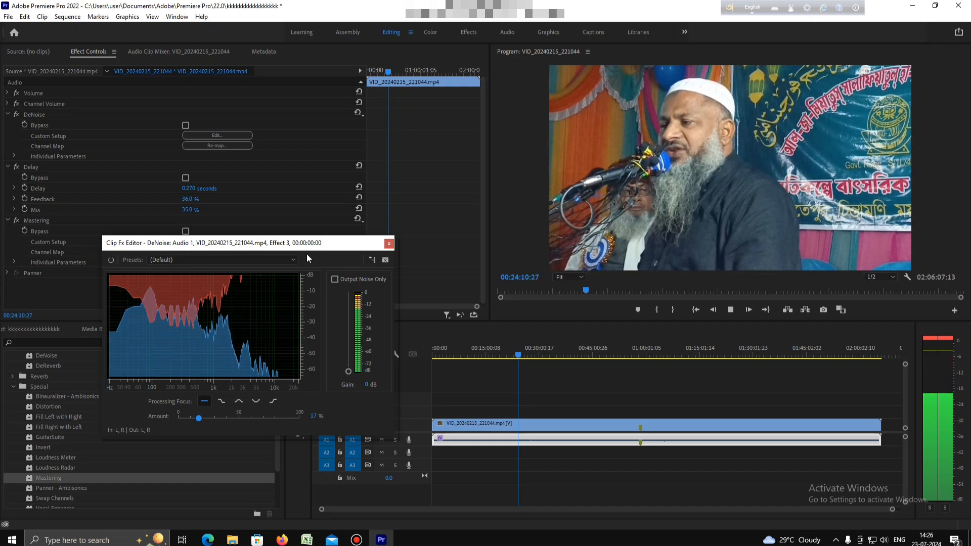
left_click_drag(197, 421, 180, 420)
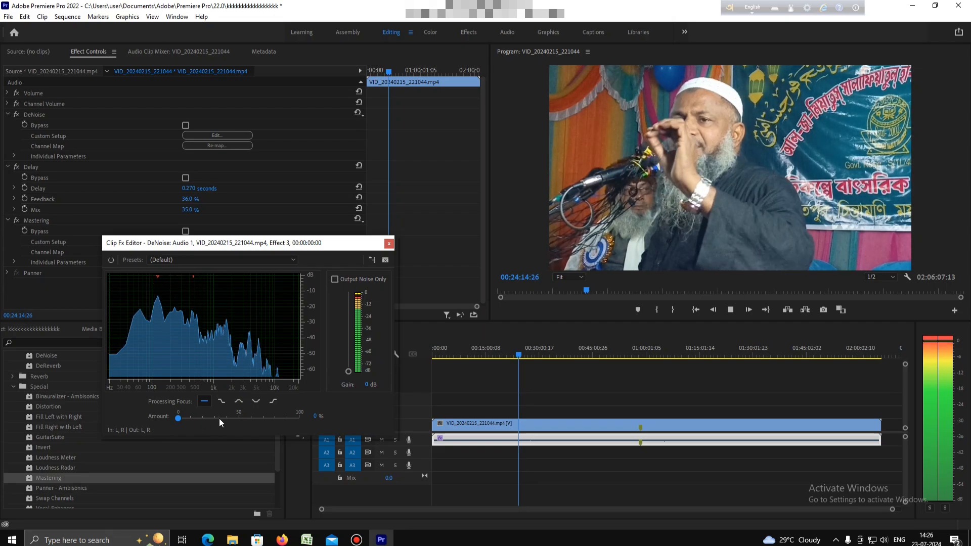
left_click(255, 419)
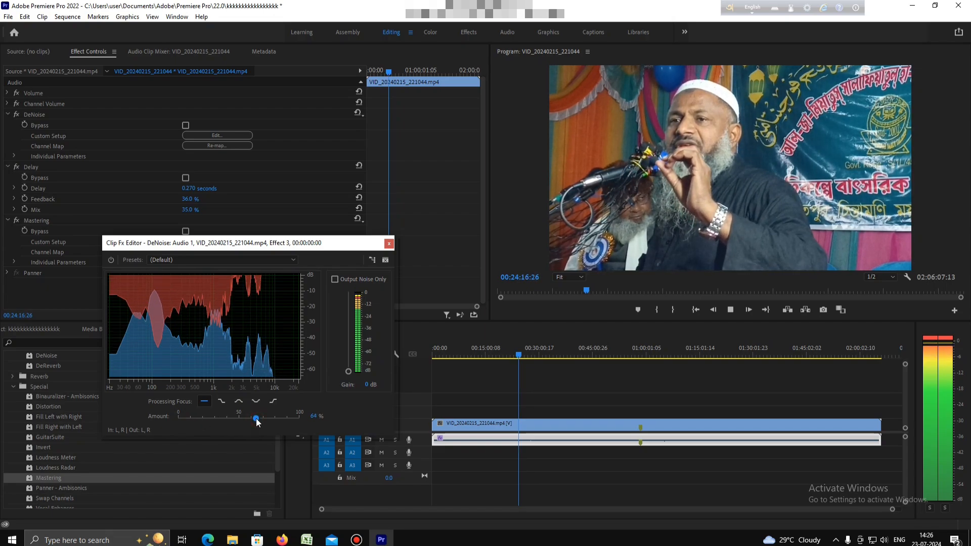
left_click_drag(256, 419, 201, 419)
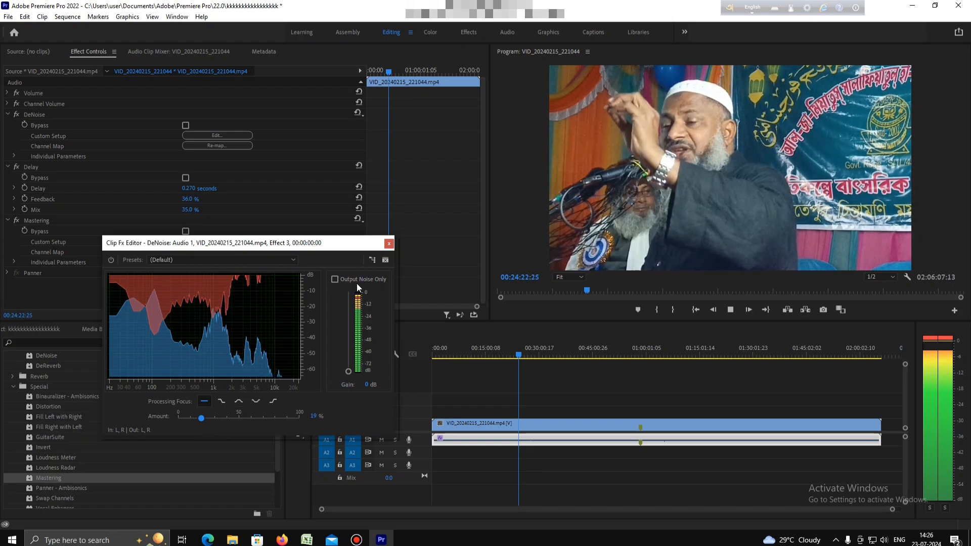
key("space")
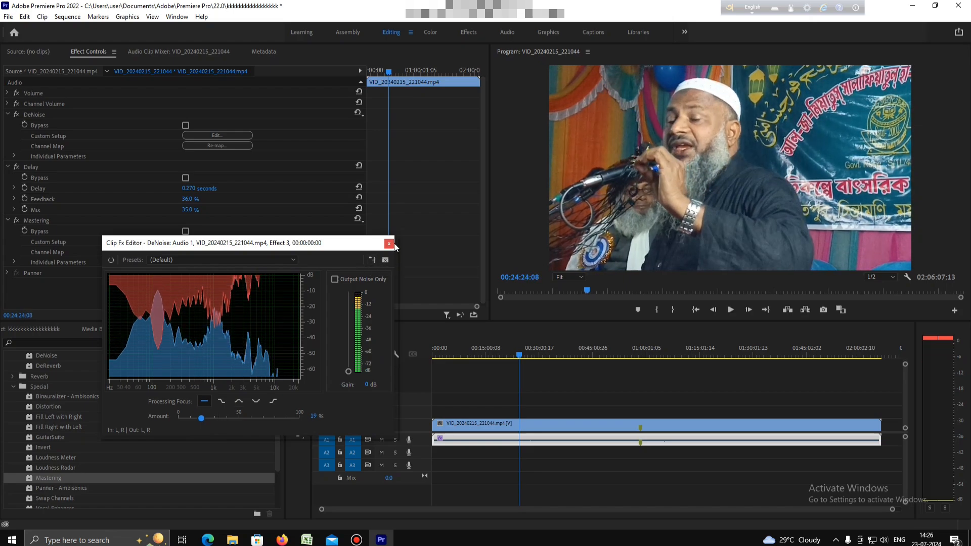
left_click(389, 243)
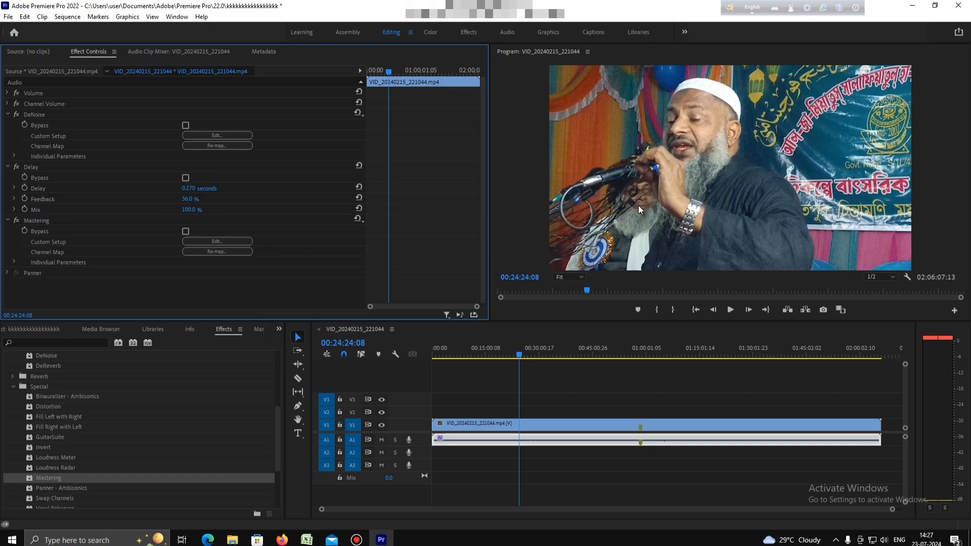
- Try Delay Mix values of 100%, 47% and 0% while listening to the audio
key("space")
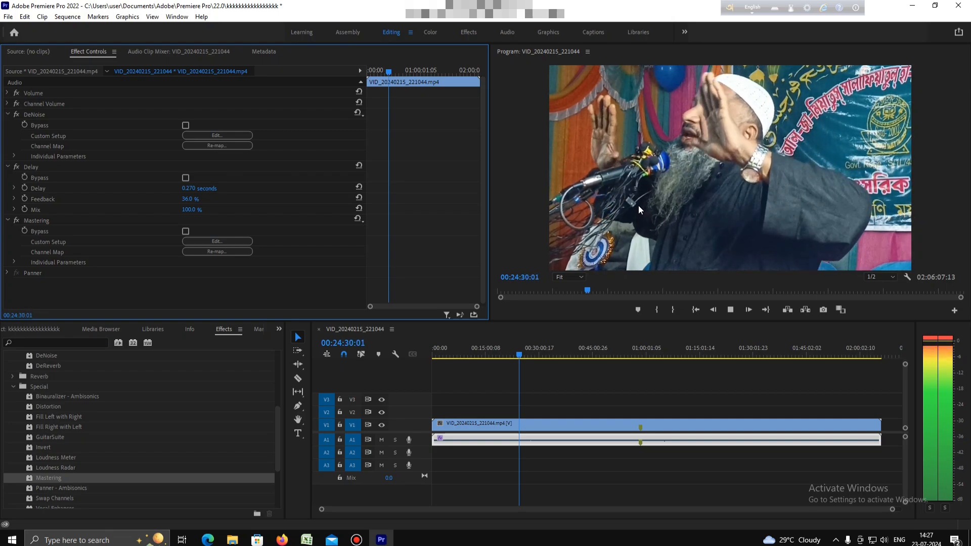
key("space")
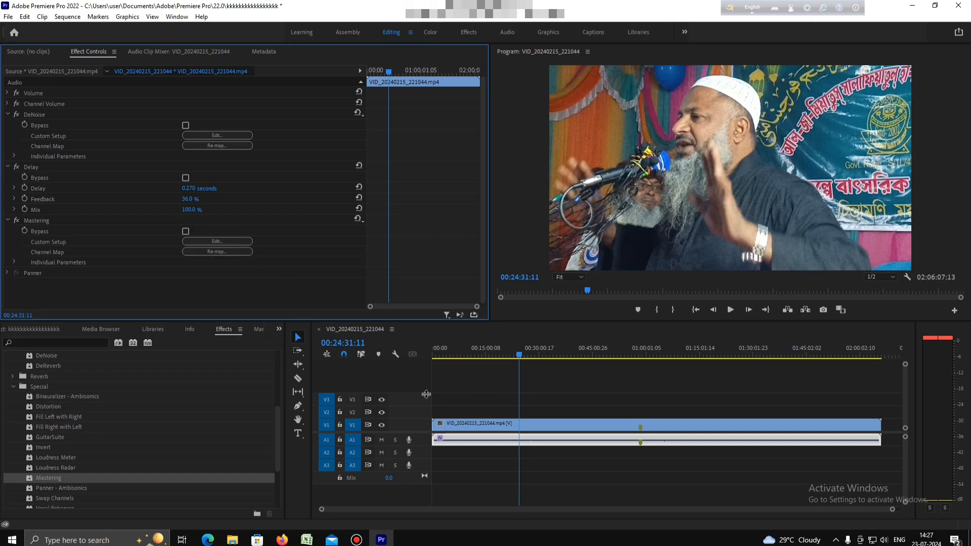
mouse_move(465, 443)
left_mouse_down()
mouse_move(483, 438)
mouse_move(458, 441)
left_mouse_up()
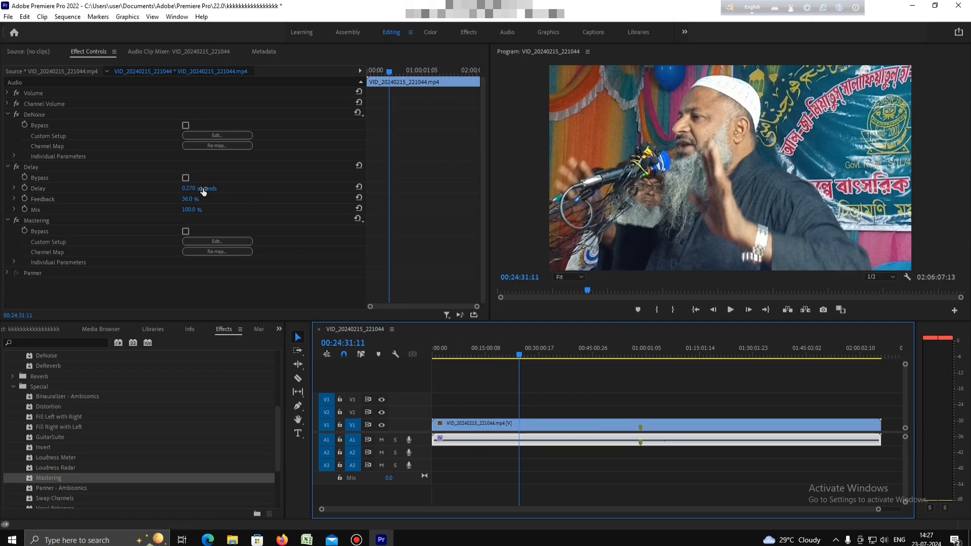
left_click_drag(199, 210, 197, 211)
key("space")
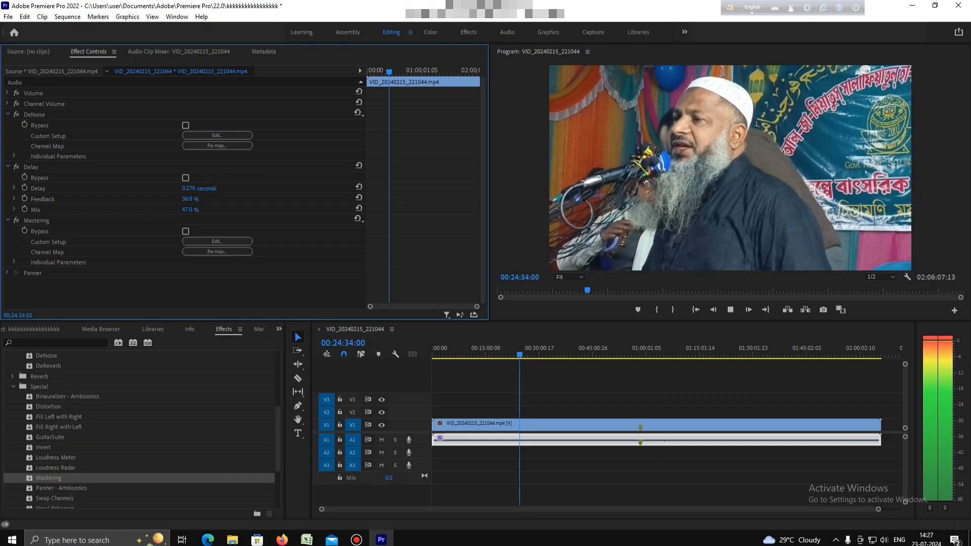
left_click_drag(197, 210, 173, 210)
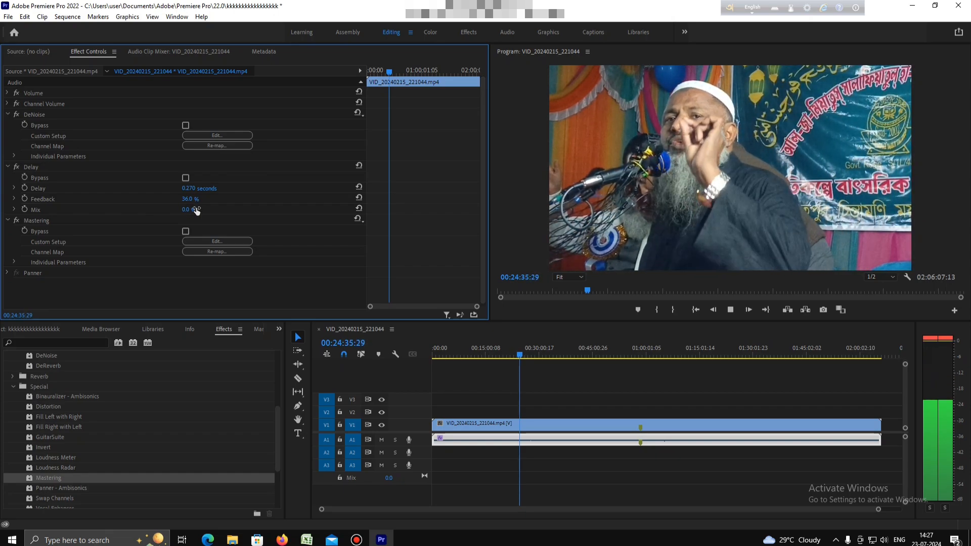
key("space")
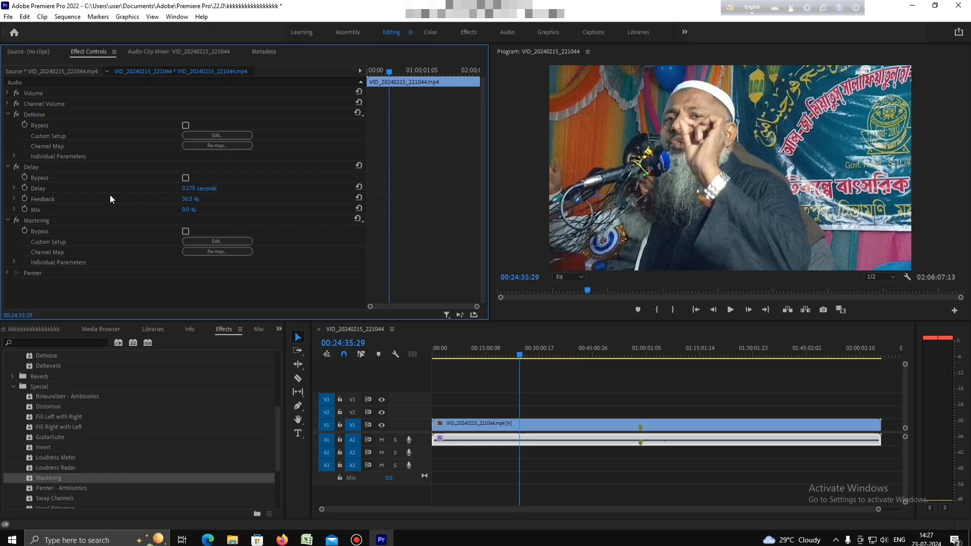
- Set the Delay Mix to 37% during playback and listen to the result
key("space")
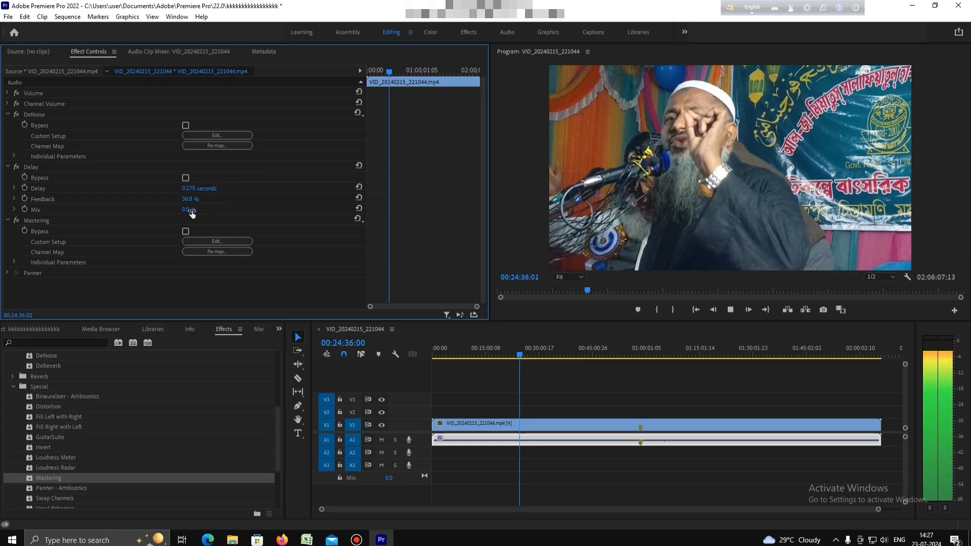
left_click_drag(202, 213, 235, 213)
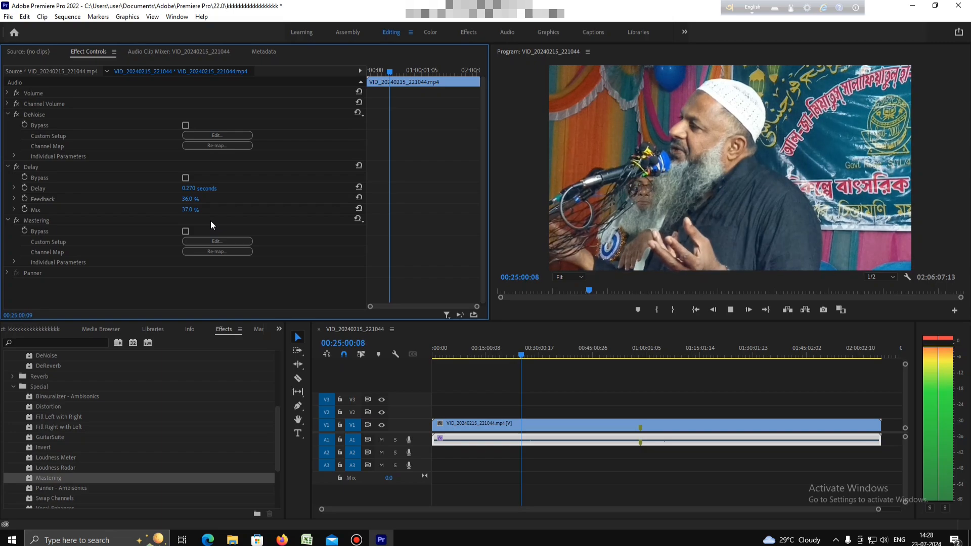
key("space")
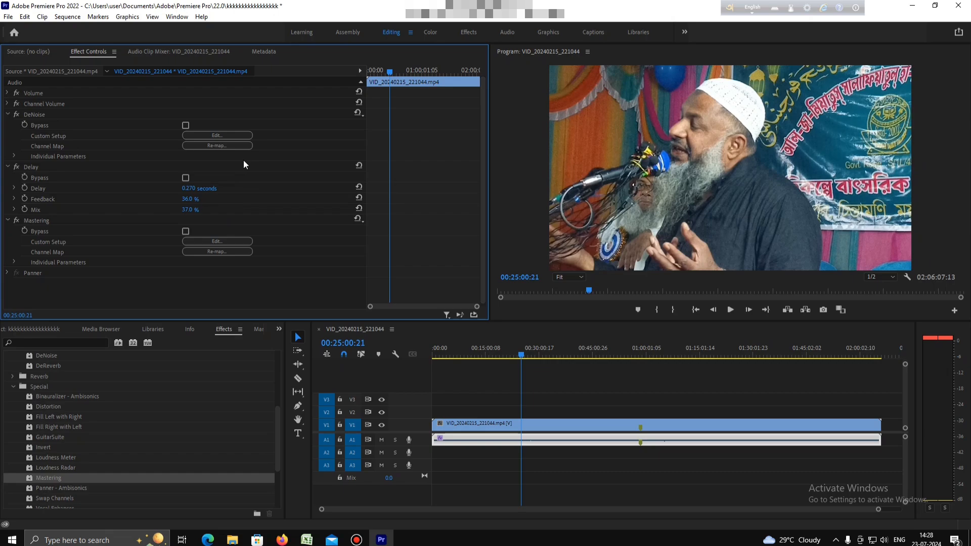
scroll(109, 393, "down", 4)
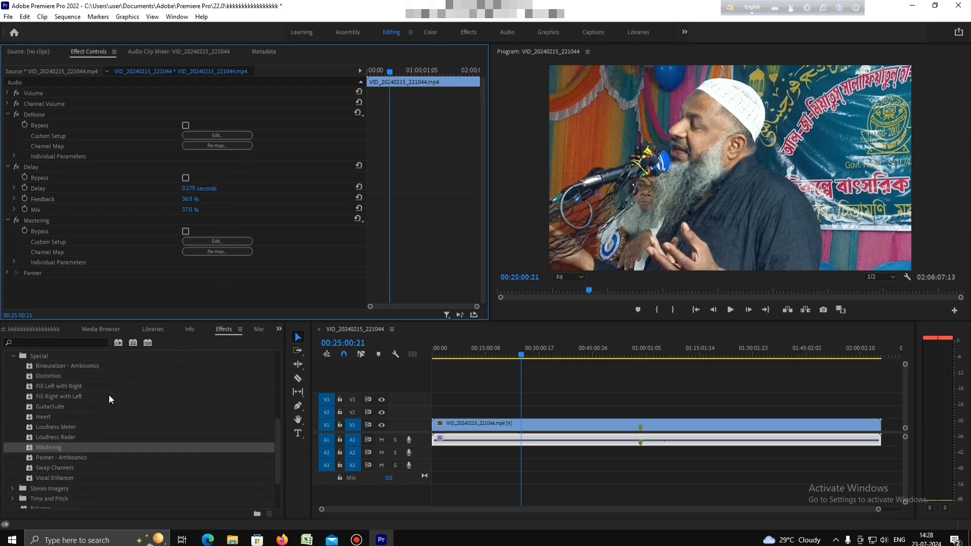
scroll(105, 392, "up", 3)
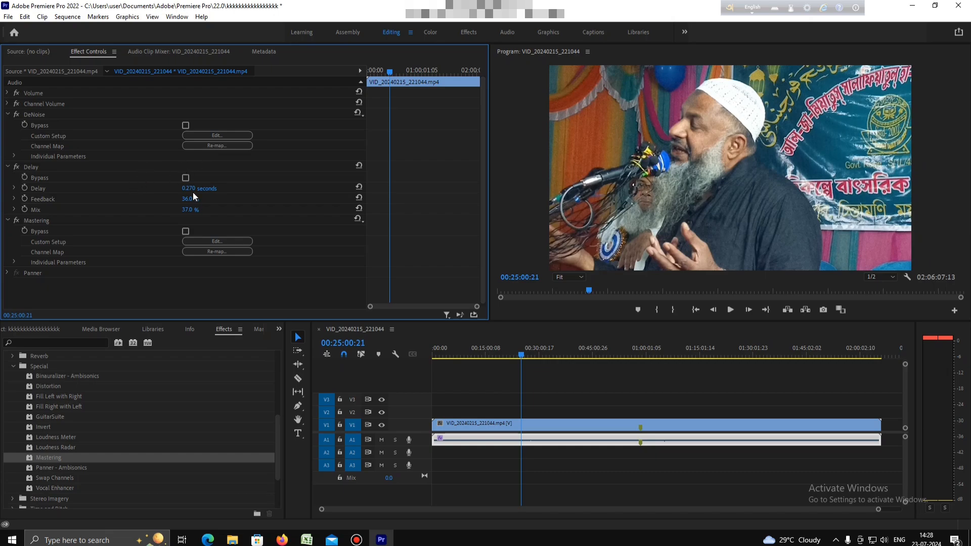
- Switch to File Explorer and play the original VID_20240215_221044 video from the Desktop folder
left_click(233, 531)
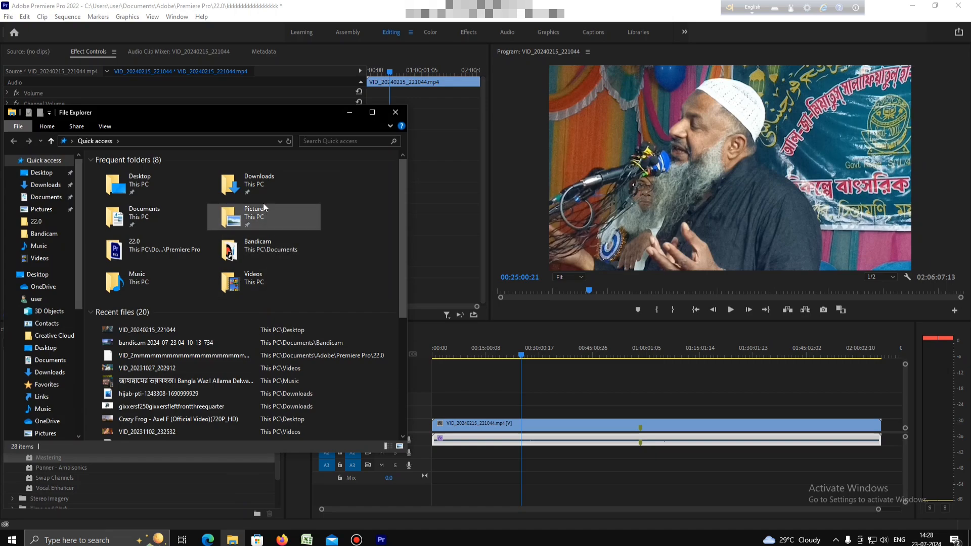
double_click(156, 189)
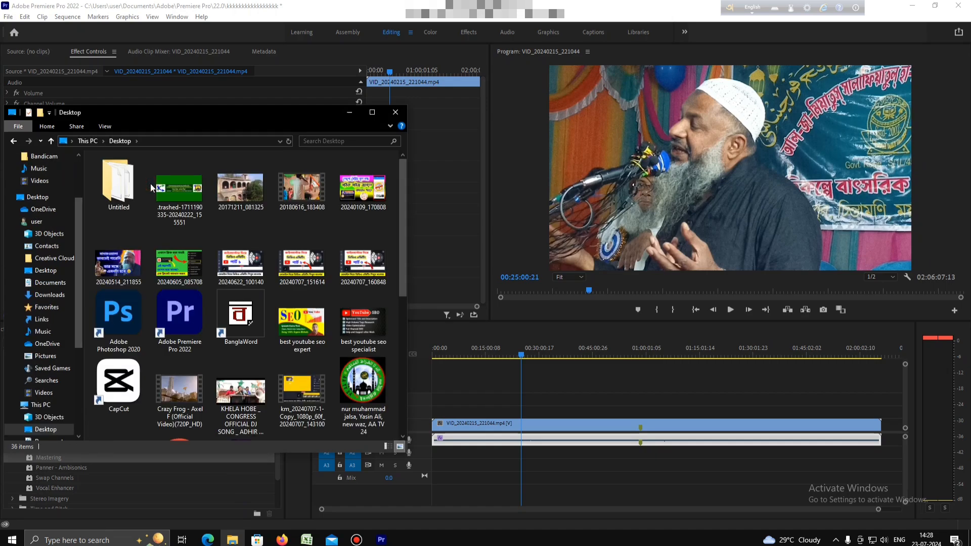
scroll(247, 263, "down", 5)
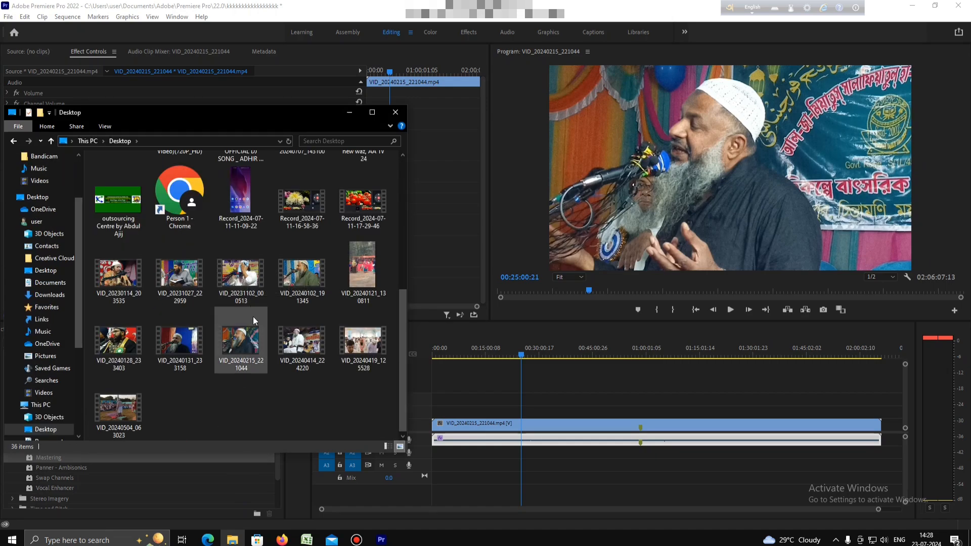
double_click(236, 348)
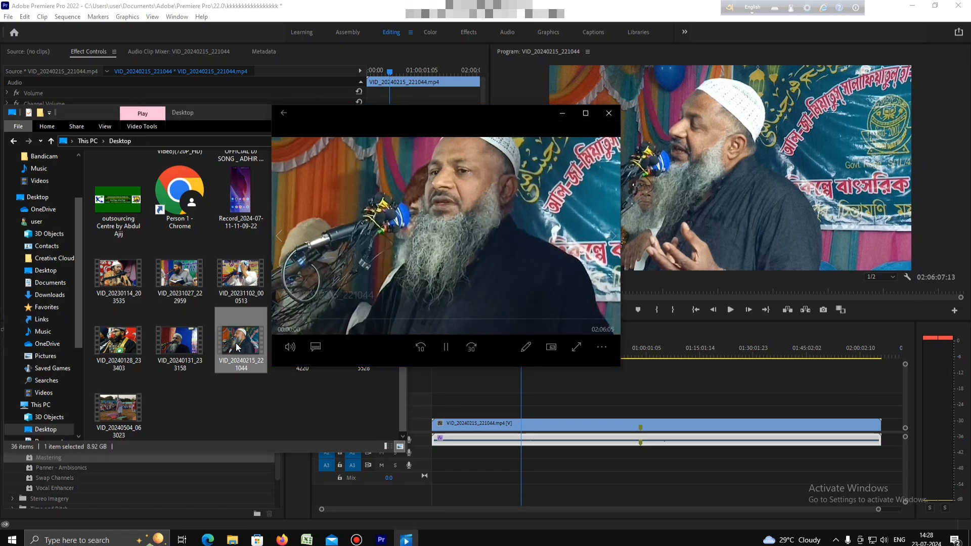
mouse_move(451, 293)
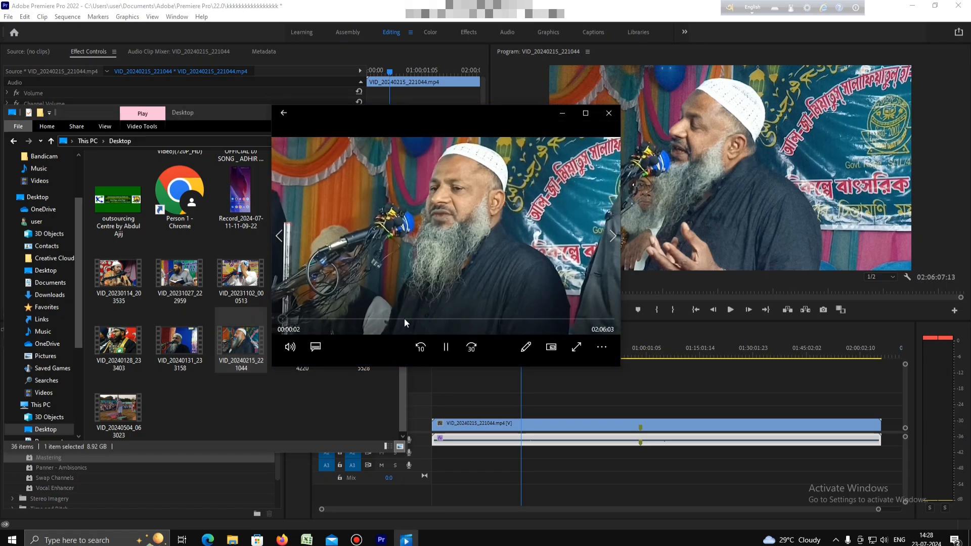
- Skip the original recording to about 22 minutes, view it full screen briefly, listen to it, and pause playback
left_click_drag(397, 317, 337, 327)
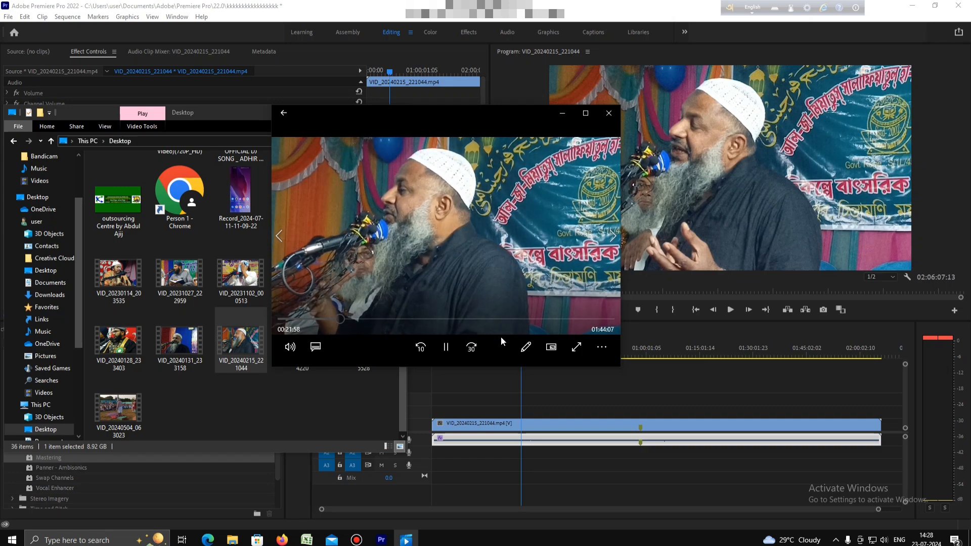
left_click(576, 347)
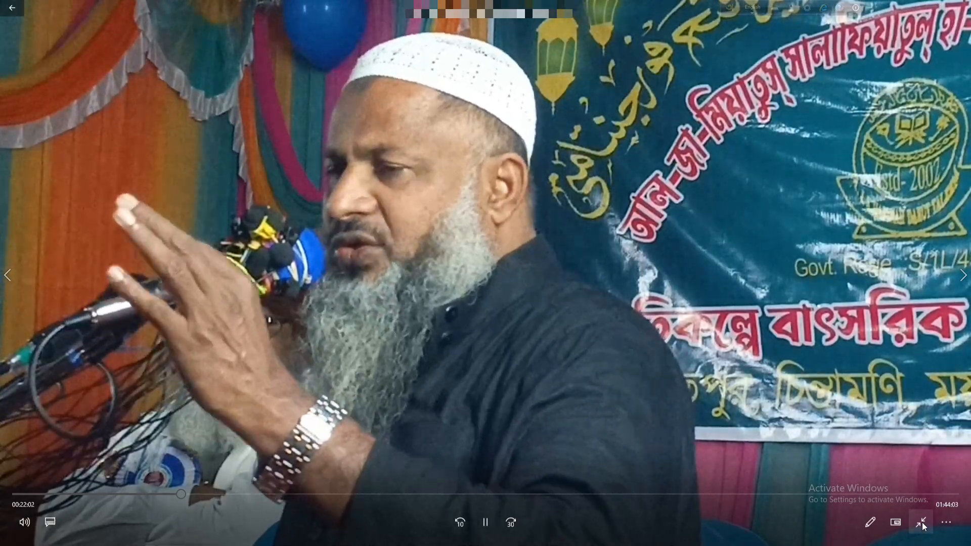
left_click(921, 523)
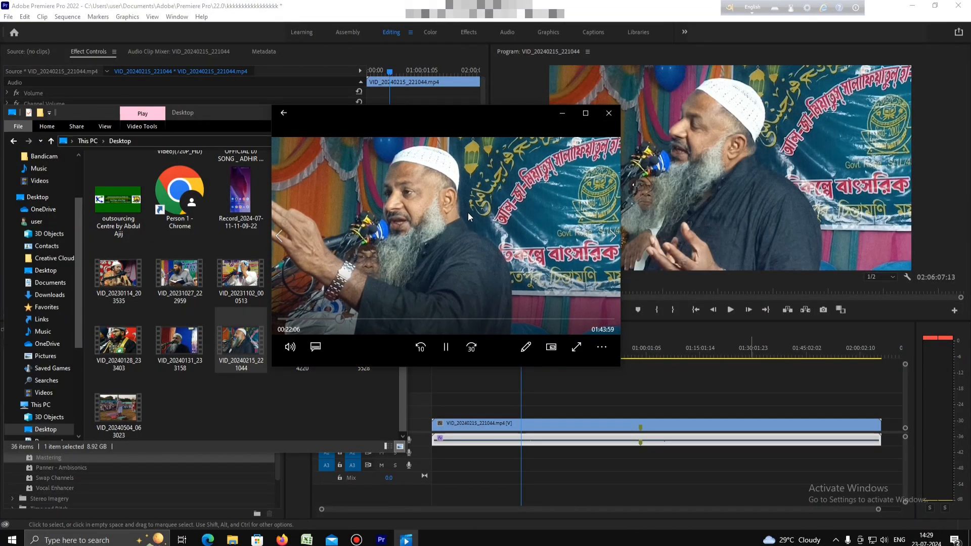
left_click_drag(425, 112, 209, 73)
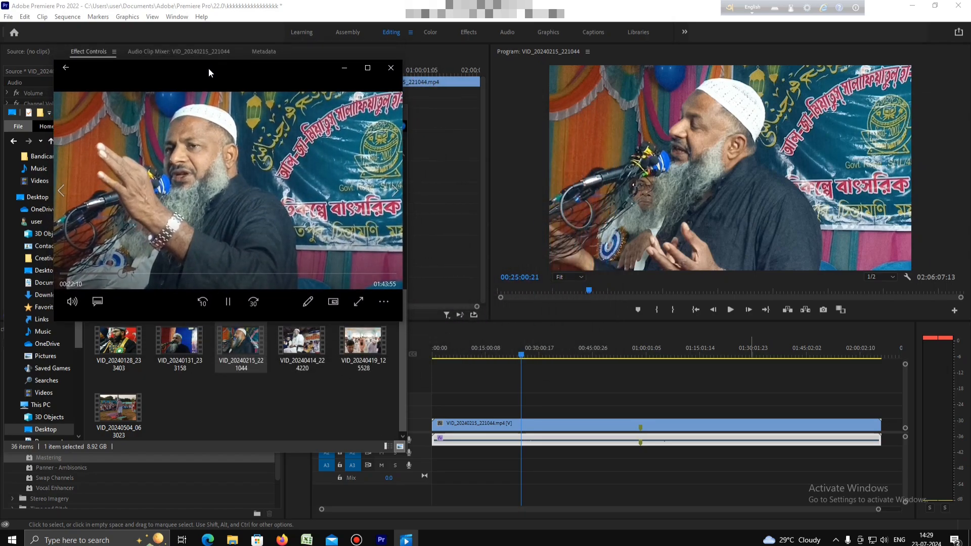
left_click(226, 307)
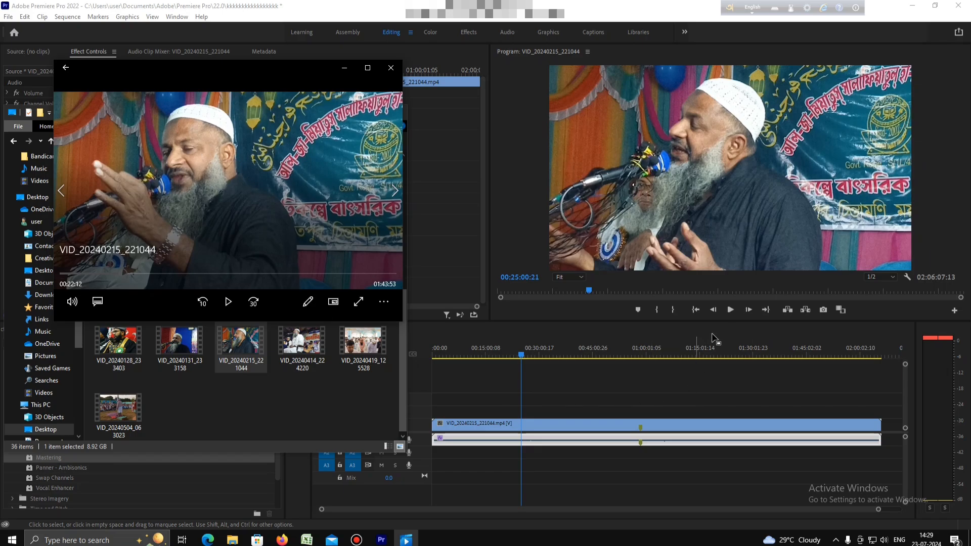
- Return to Premiere Pro, play the sequence, and set the Delay effect's Mix to 27% while listening
left_click(732, 310)
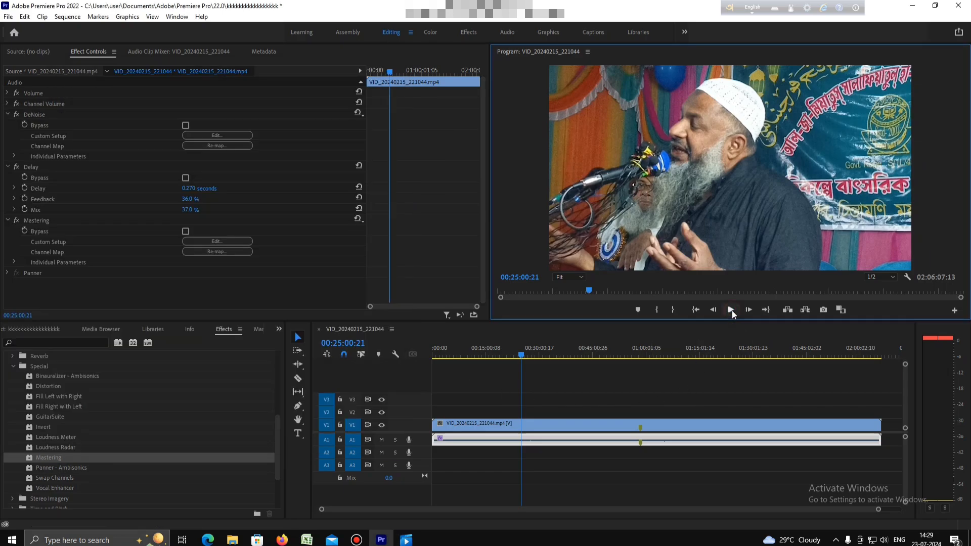
left_click(731, 310)
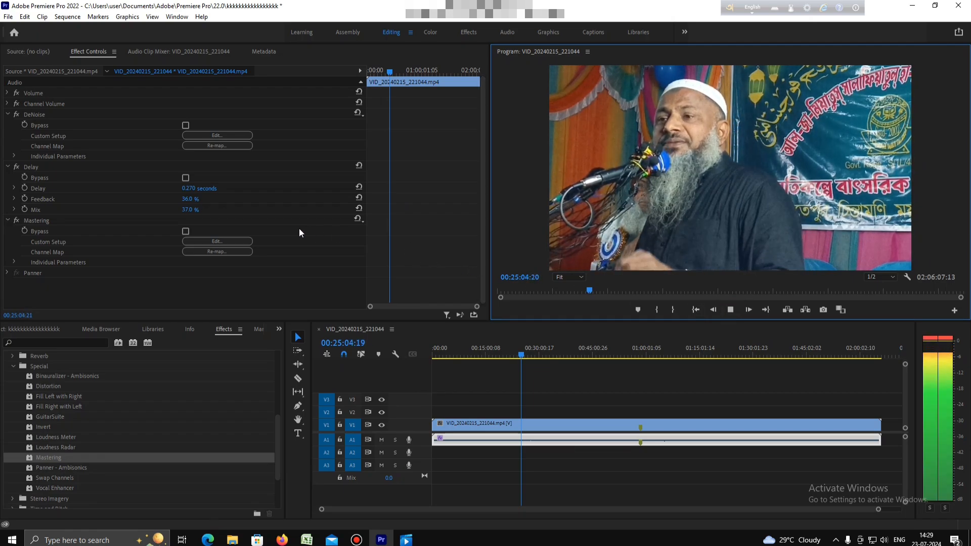
left_click_drag(187, 210, 177, 210)
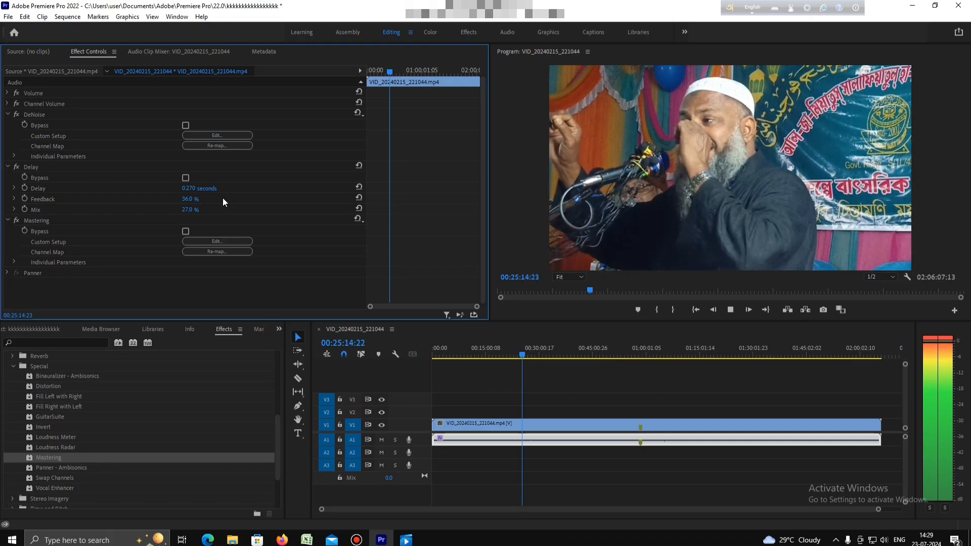
key("space")
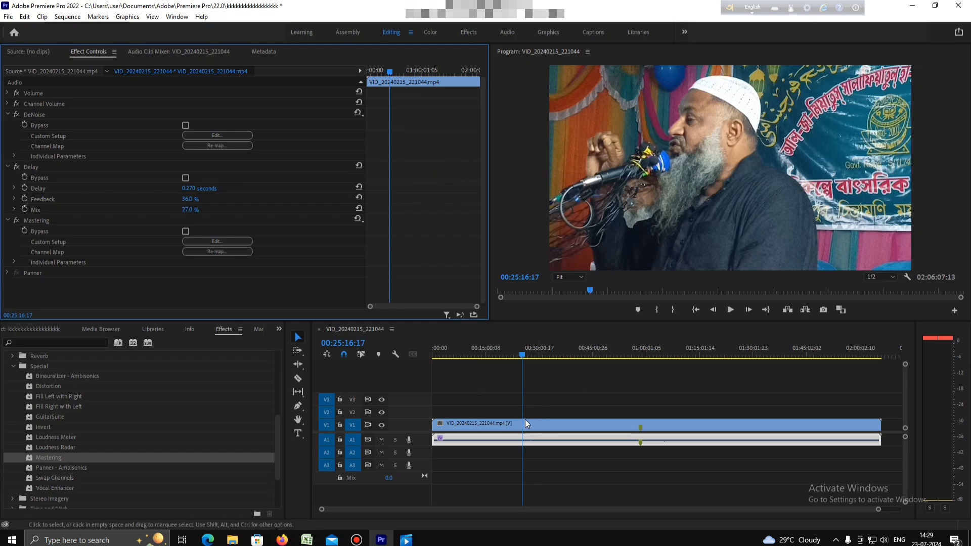
- Try removing the video clip from track V1, and undo the deletion
left_click(554, 425)
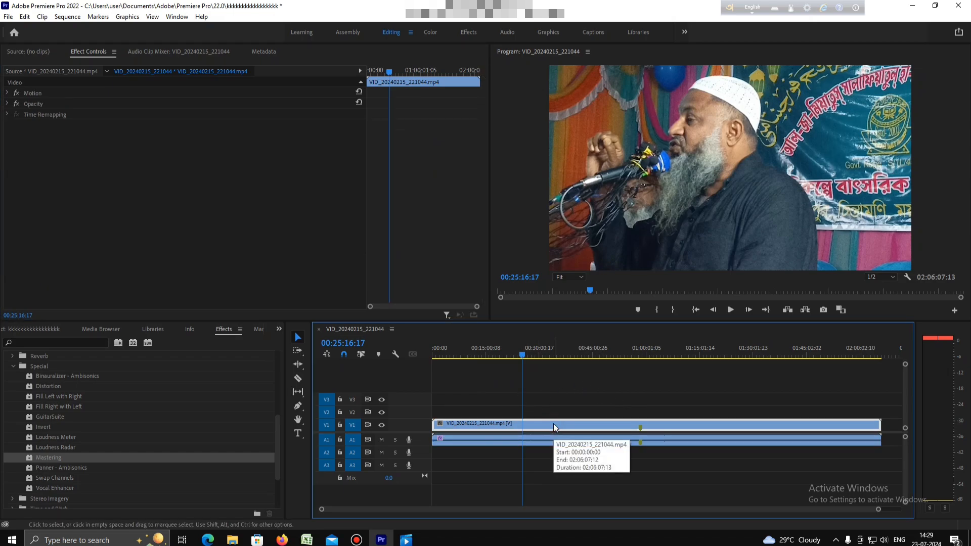
key("Delete")
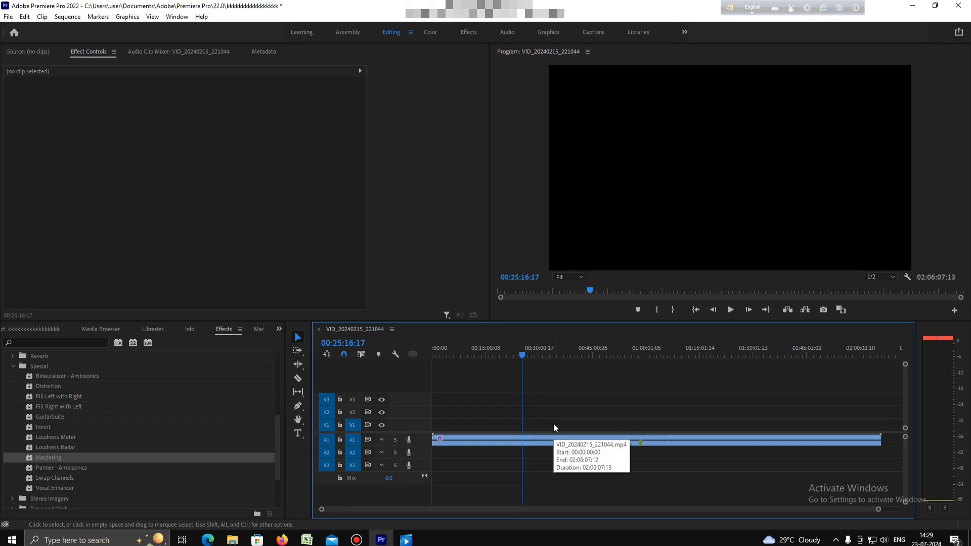
key("ctrl+z")
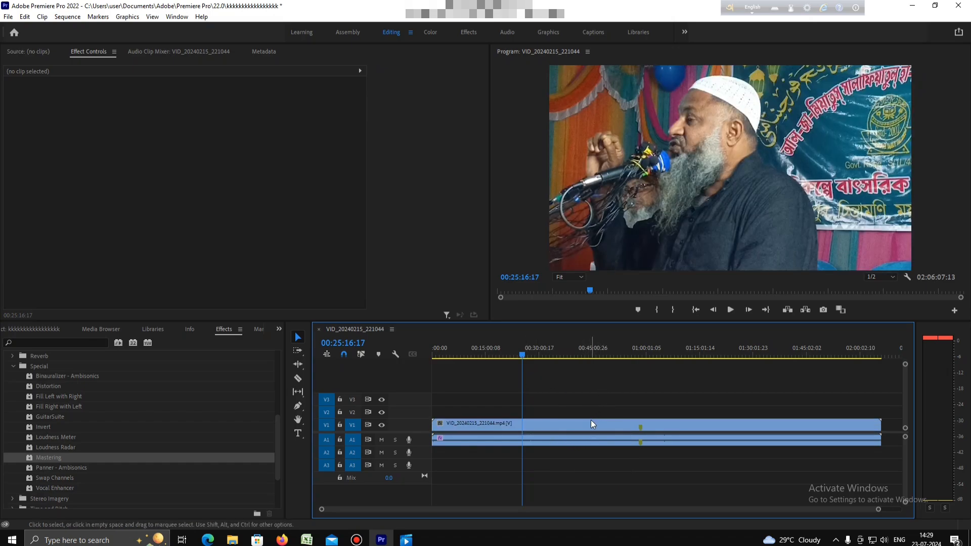
left_click(614, 391)
key("ctrl+m")
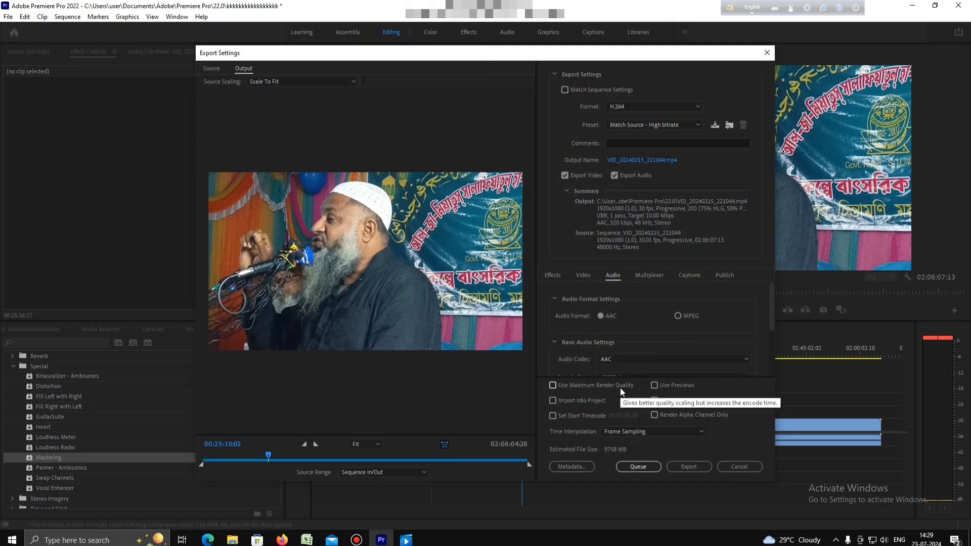
left_click(564, 175)
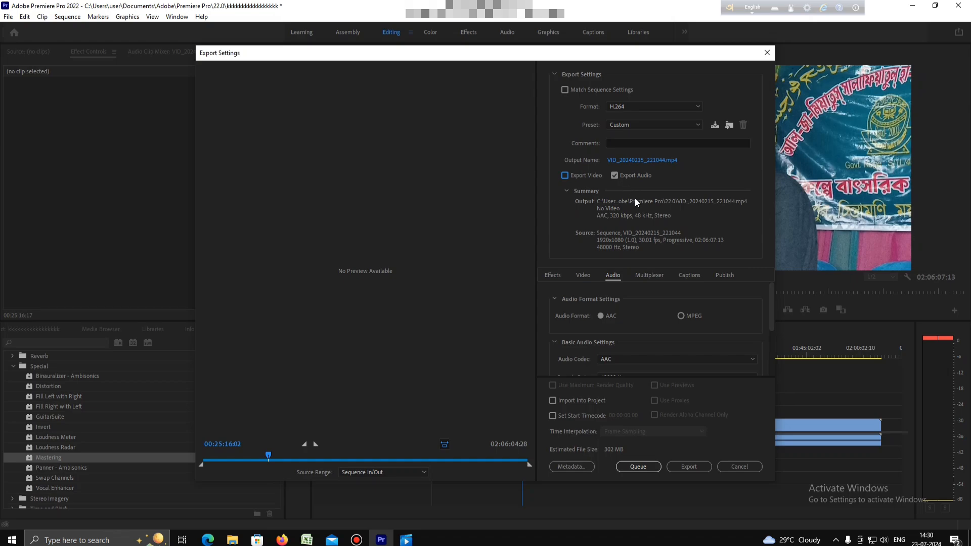
scroll(637, 312, "down", 3)
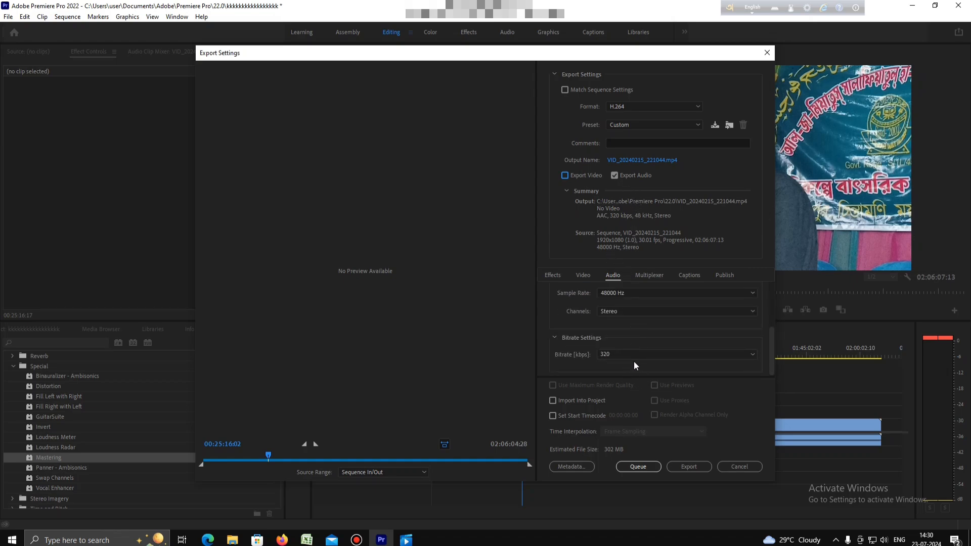
left_click(639, 161)
left_click(337, 283)
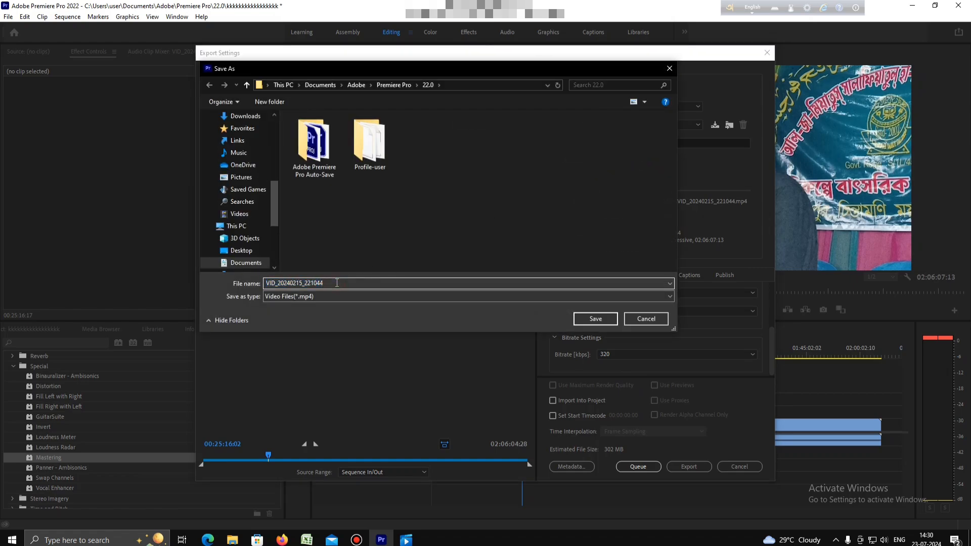
key("BackSpace")
key("BackSpace")
key("BackSpace")
key("BackSpace")
key("BackSpace")
key("BackSpace")
key("BackSpace")
key("BackSpace")
key("BackSpace")
key("BackSpace")
key("BackSpace")
key("BackSpace")
key("BackSpace")
key("BackSpace")
key("BackSpace")
key("BackSpace")
key("BackSpace")
key("BackSpace")
type("llllllllllllllllllllllllllllll")
left_click(594, 319)
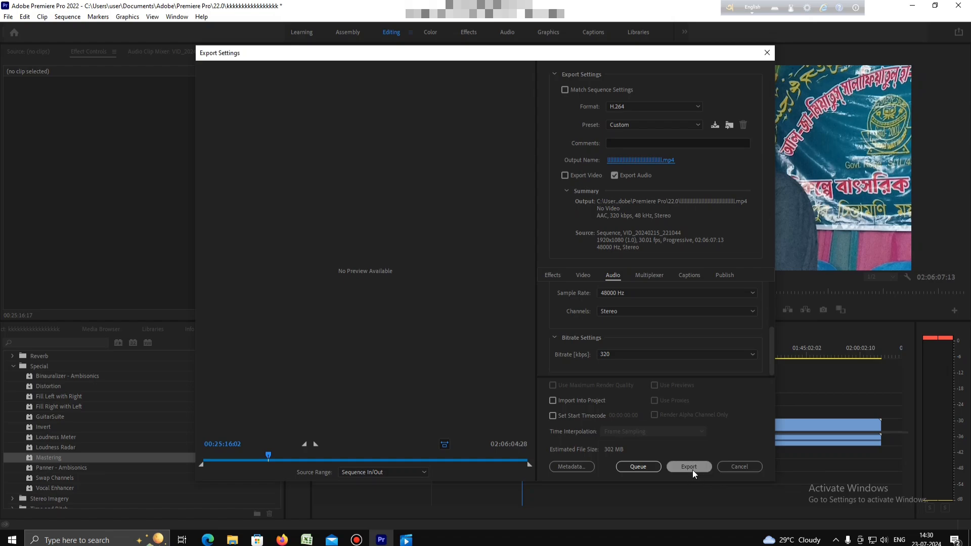
left_click(767, 52)
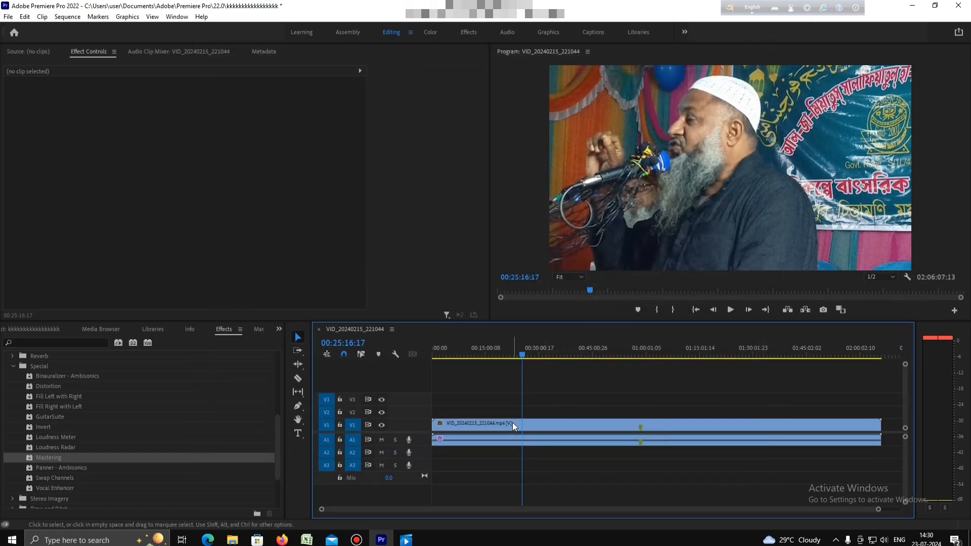
- Split the video and audio clips at about 00:15:35 with the Razor tool and delete everything after the cut
left_click(298, 379)
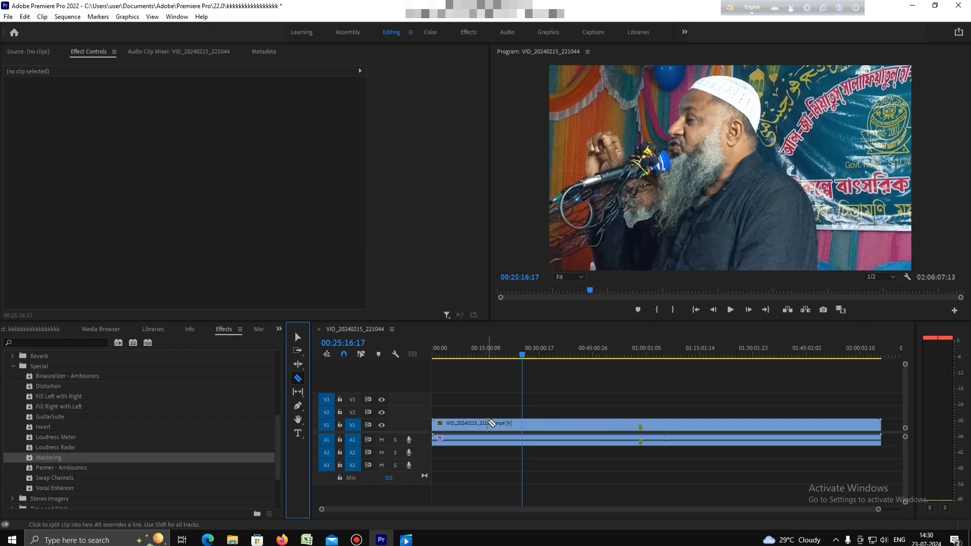
left_click(488, 438)
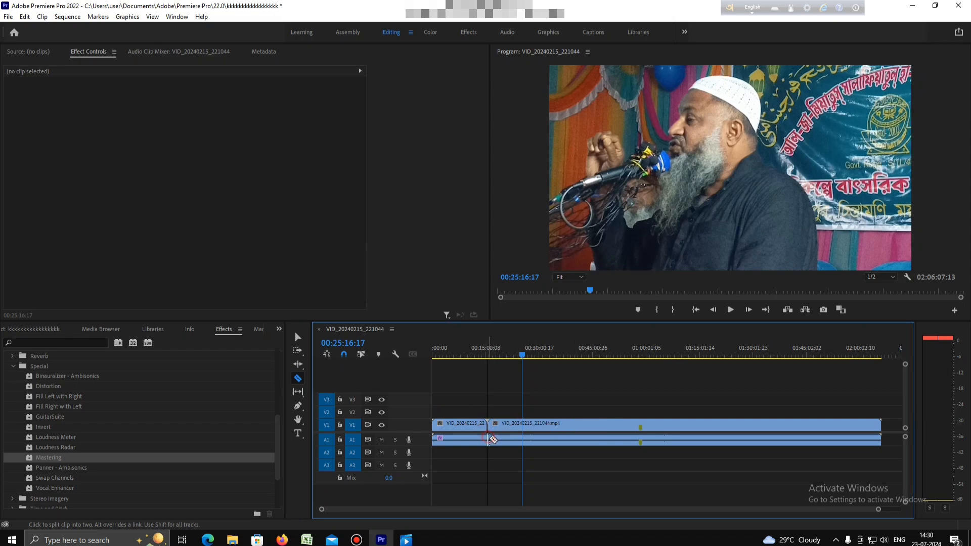
left_click(299, 339)
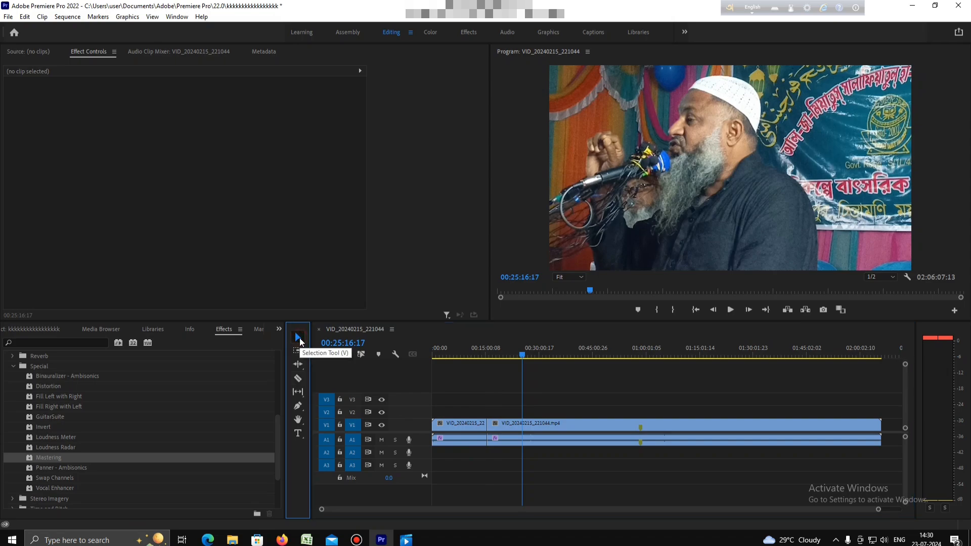
left_click(527, 426)
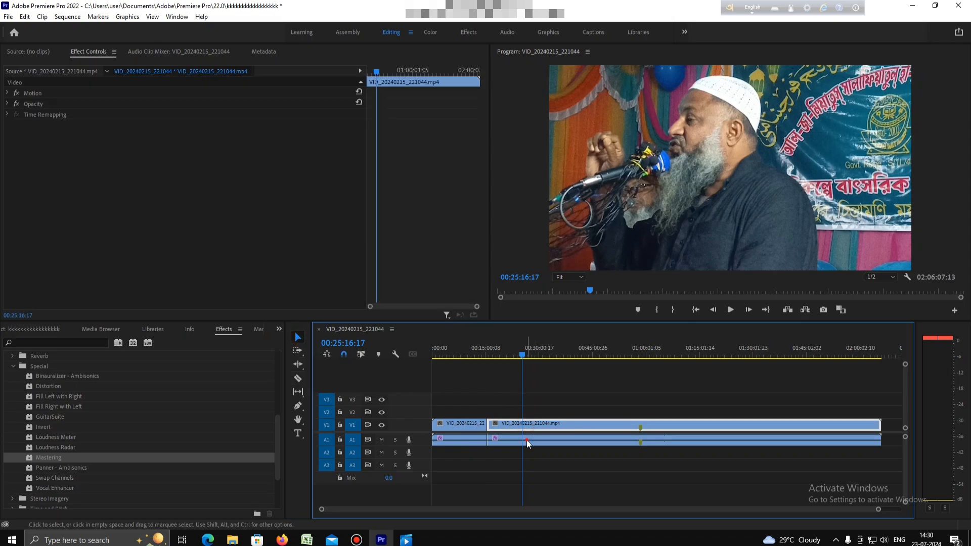
left_click(527, 441)
left_click_drag(518, 403, 530, 460)
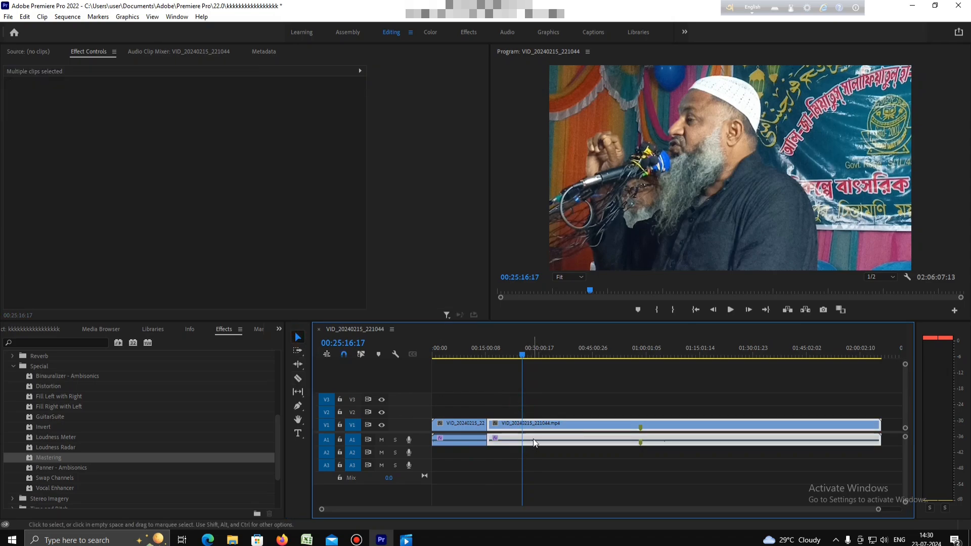
key("Delete")
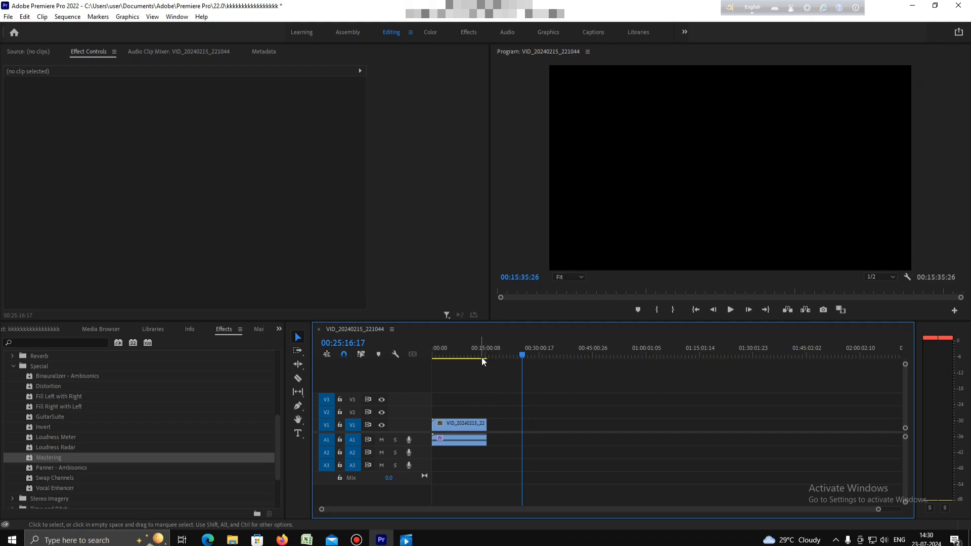
- Export only the shortened sequence's audio, without video, in H.264 format to the 22.0 folder under the file name llllllllllllllllllllll
left_click(483, 355)
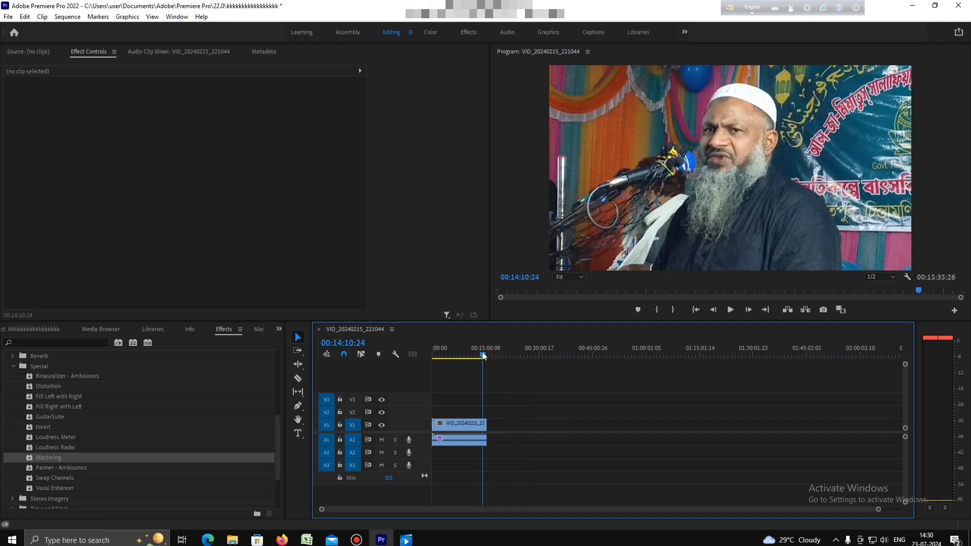
left_click(571, 355)
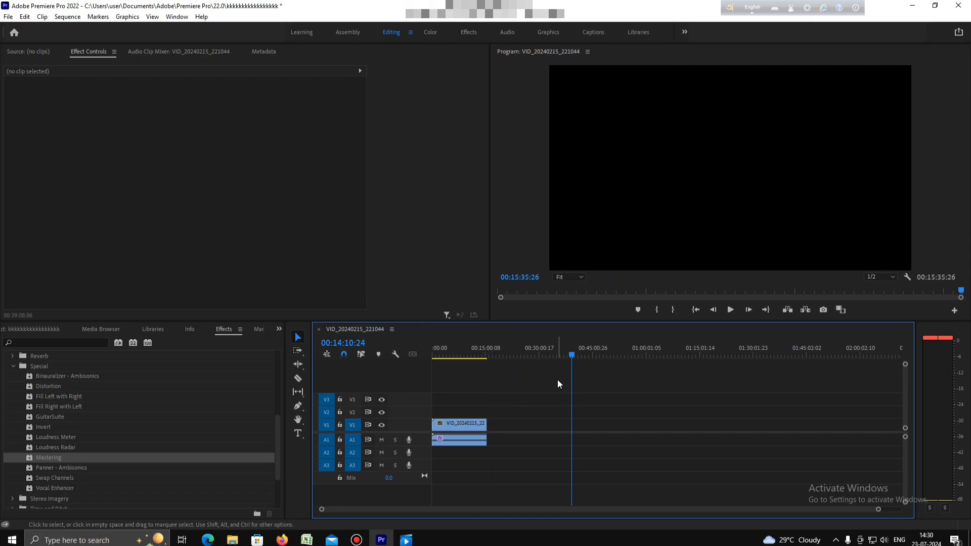
key("ctrl+m")
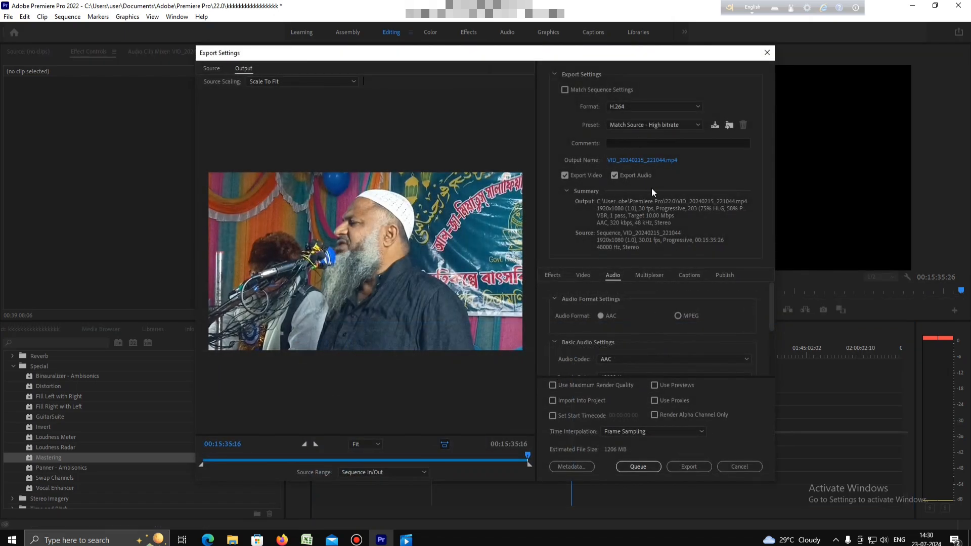
left_click(650, 160)
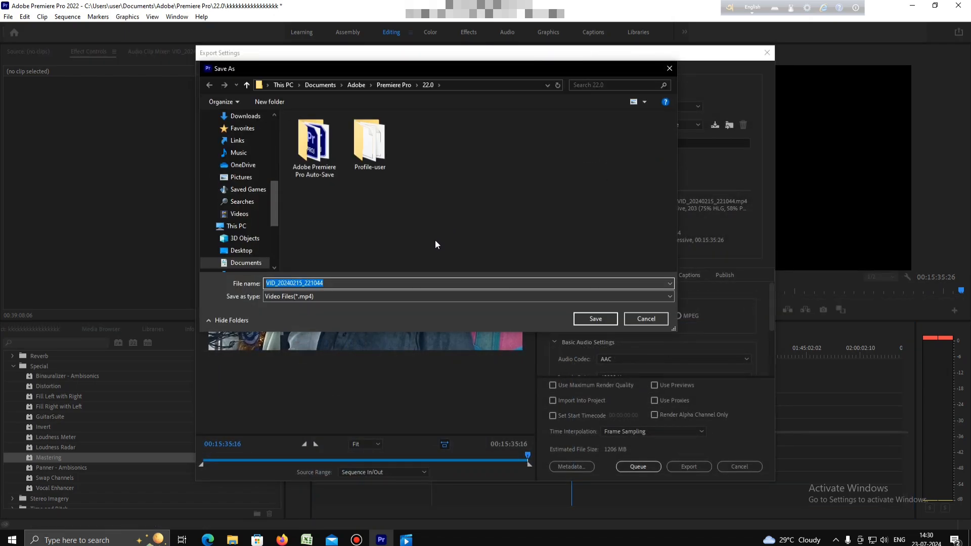
key("BackSpace")
type("llllllllllllllllllllll")
left_click(591, 318)
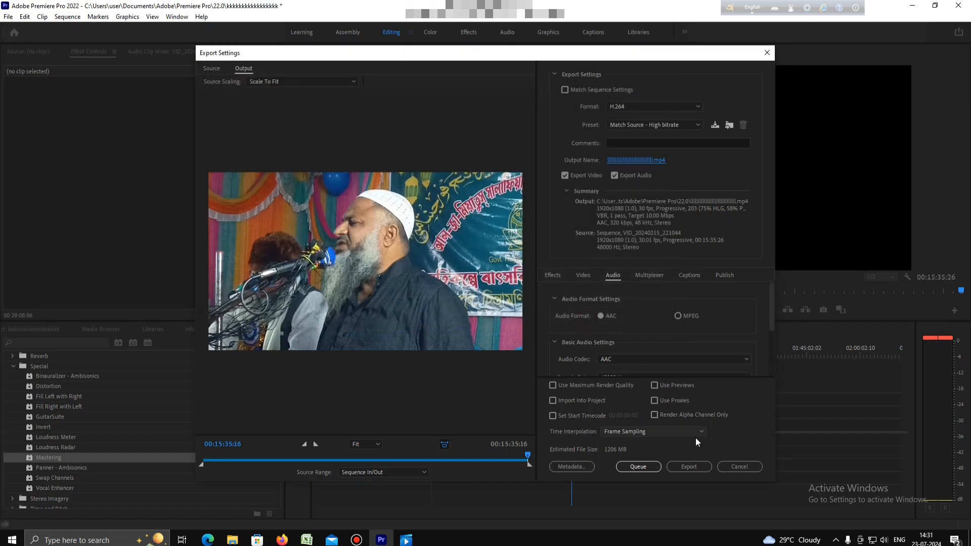
left_click(564, 175)
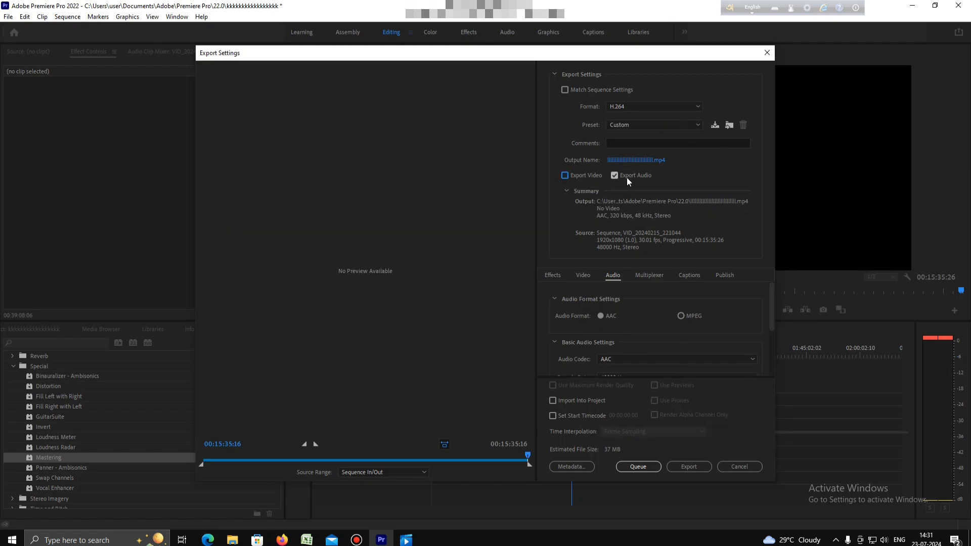
left_click(687, 467)
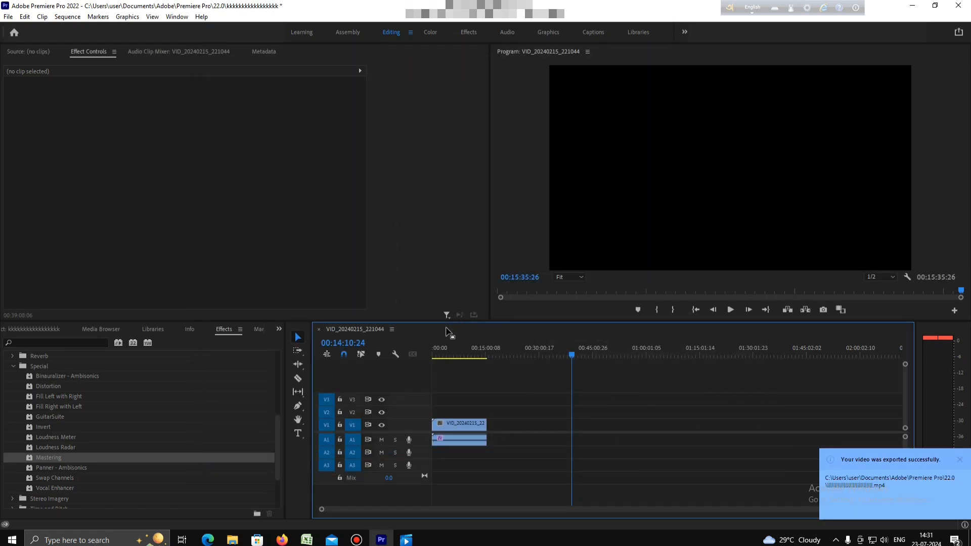
- Close Premiere Pro, saving the project changes, and close the player showing the original recording
left_click(959, 5)
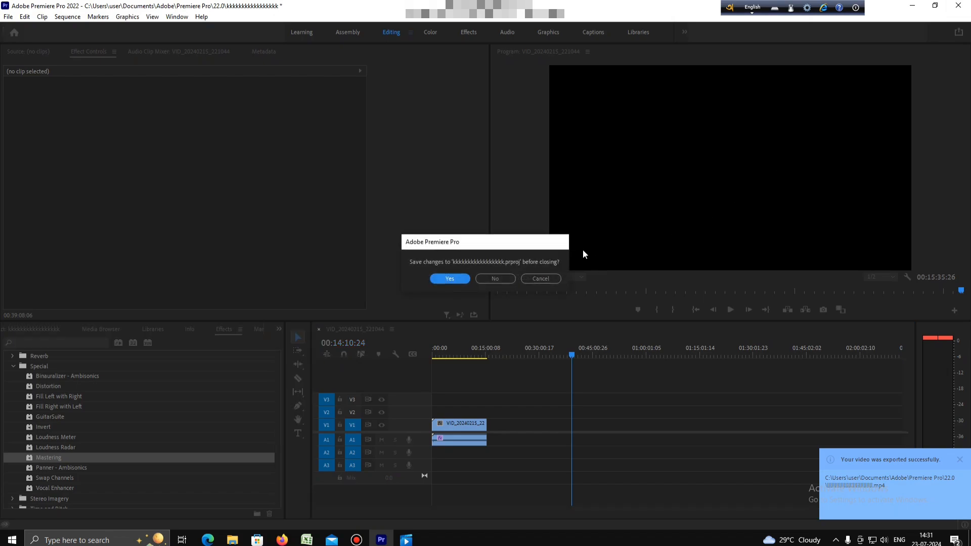
left_click(447, 278)
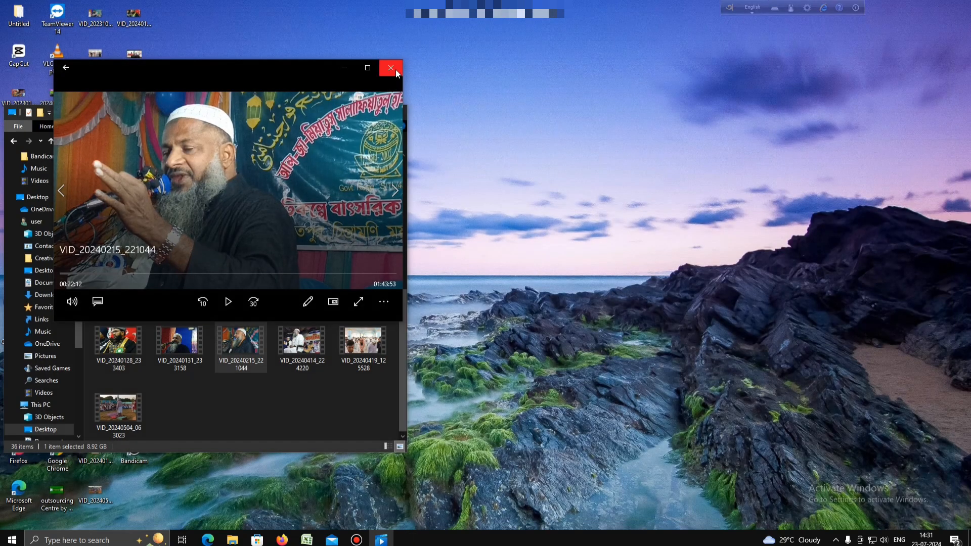
left_click(394, 69)
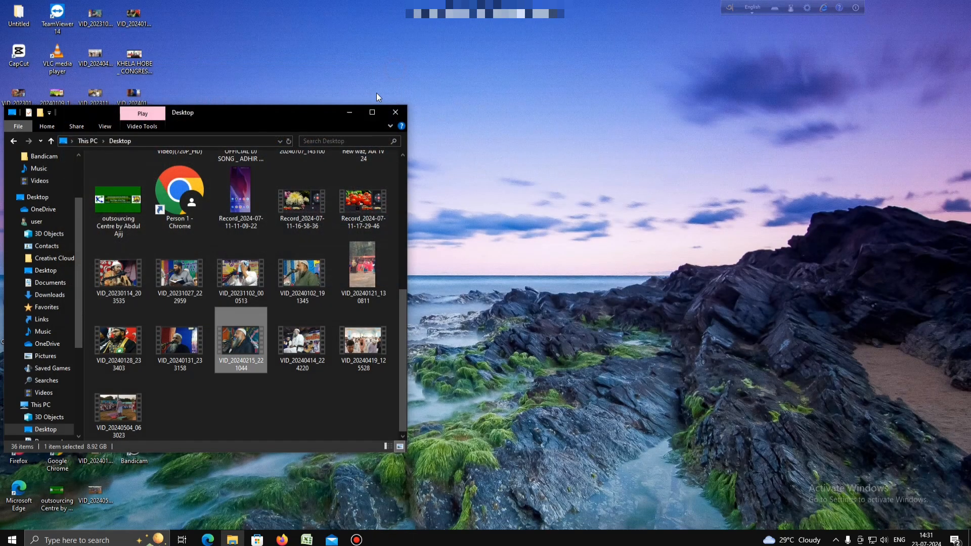
- Go to Documents\Adobe\Premiere Pro\22.0 in File Explorer, play the exported MP4 file, and move its player clear of the folder
left_click(46, 283)
double_click(120, 172)
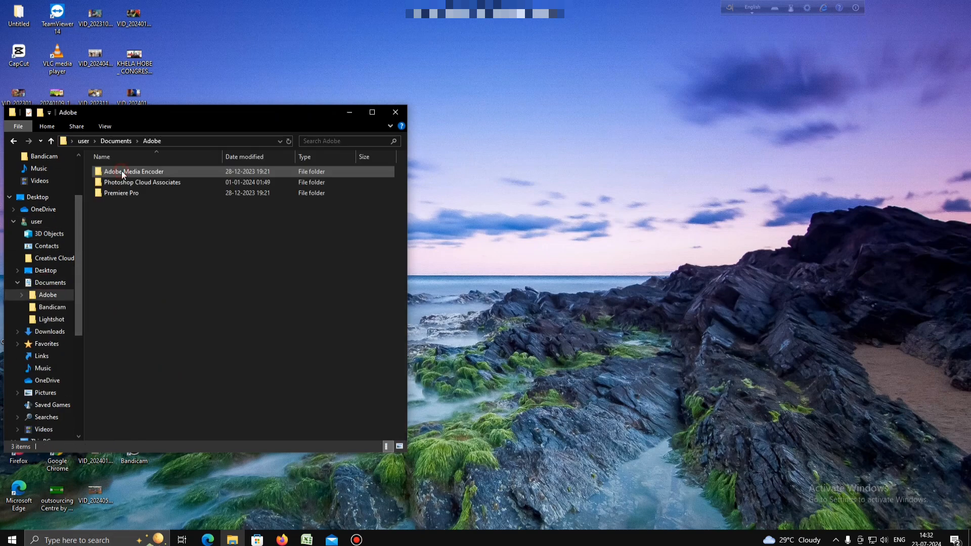
left_click(127, 194)
double_click(127, 195)
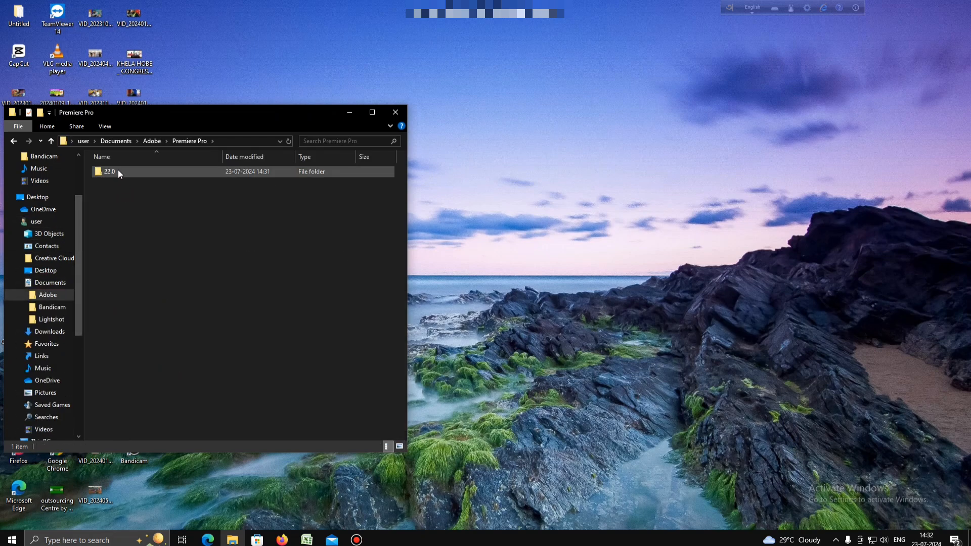
double_click(118, 170)
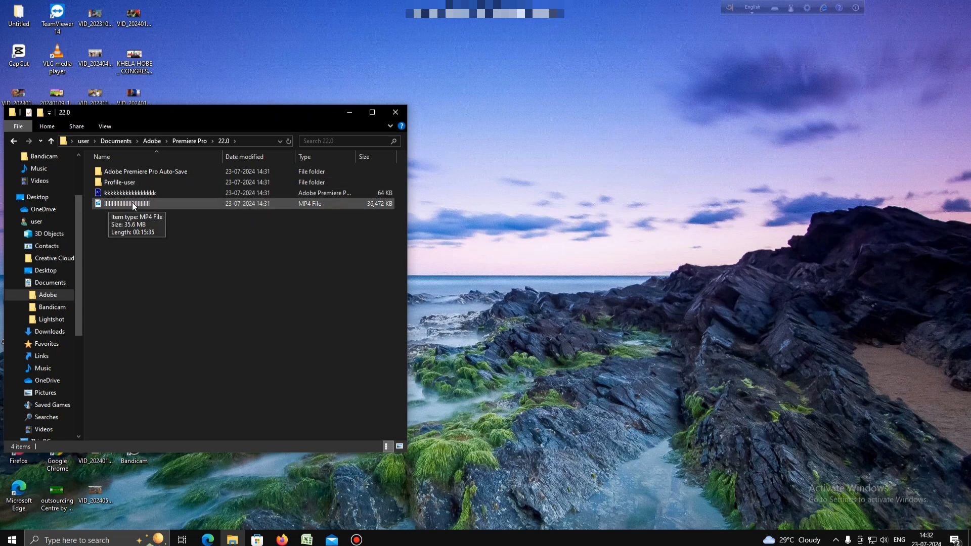
double_click(133, 204)
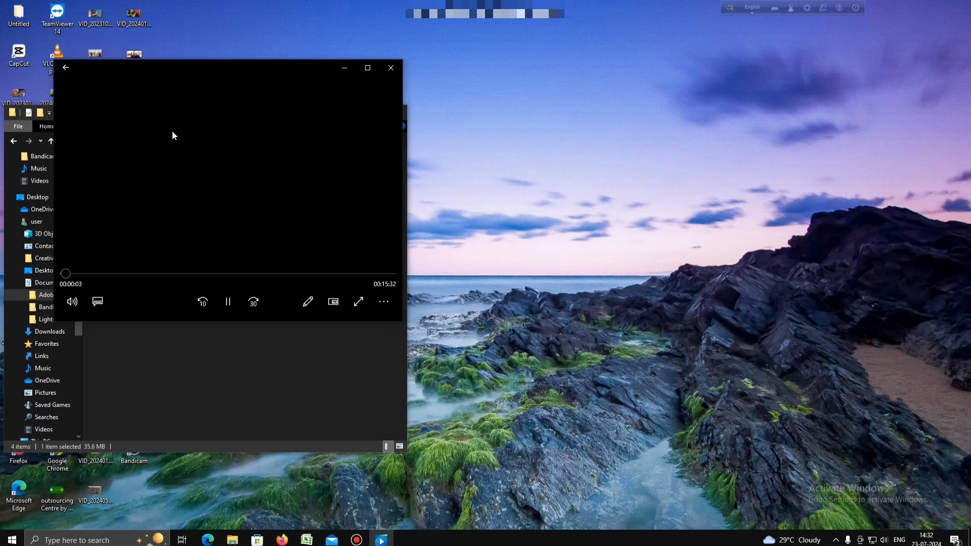
left_click_drag(174, 69, 498, 63)
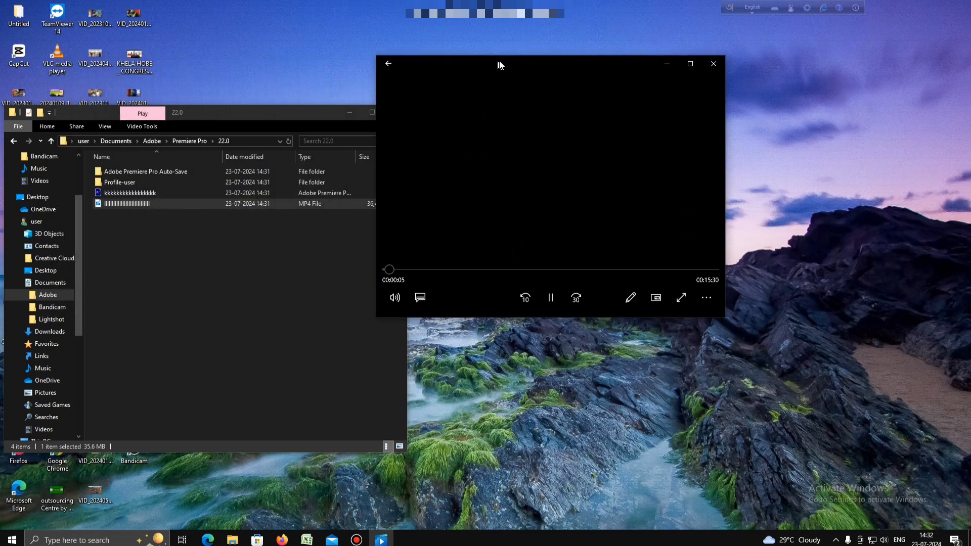